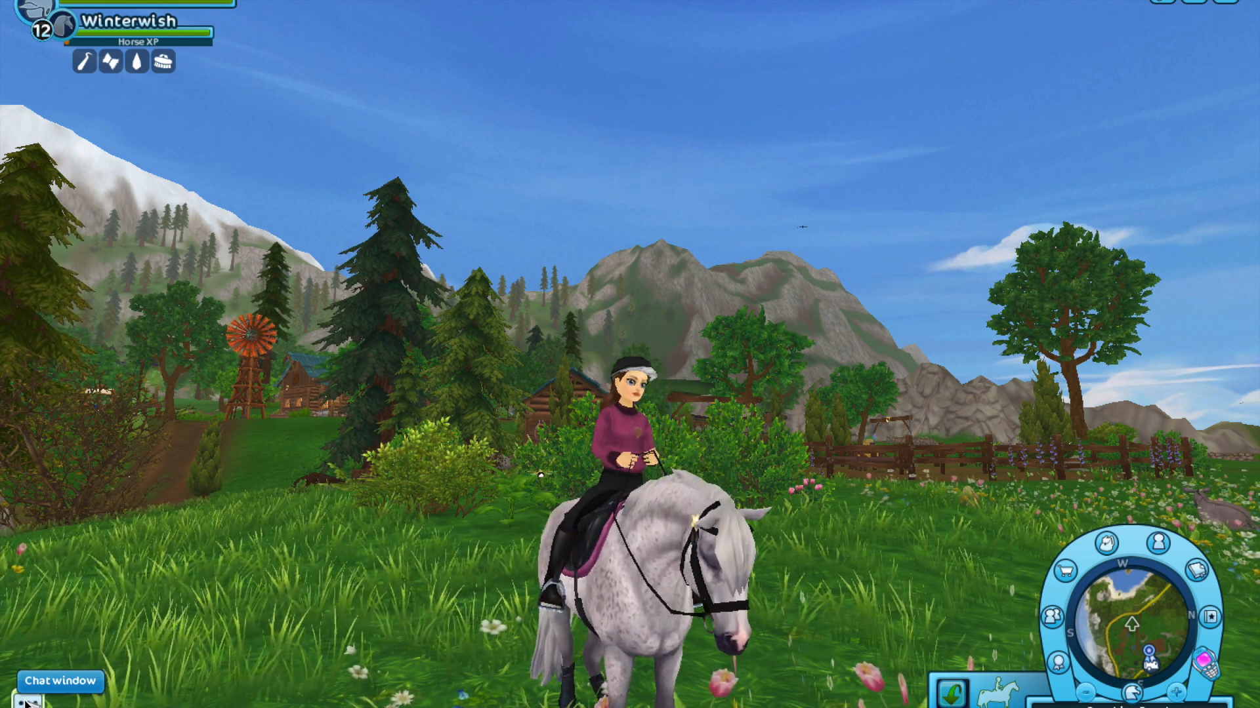
drag(569, 404, 569, 404)
drag(815, 384, 815, 386)
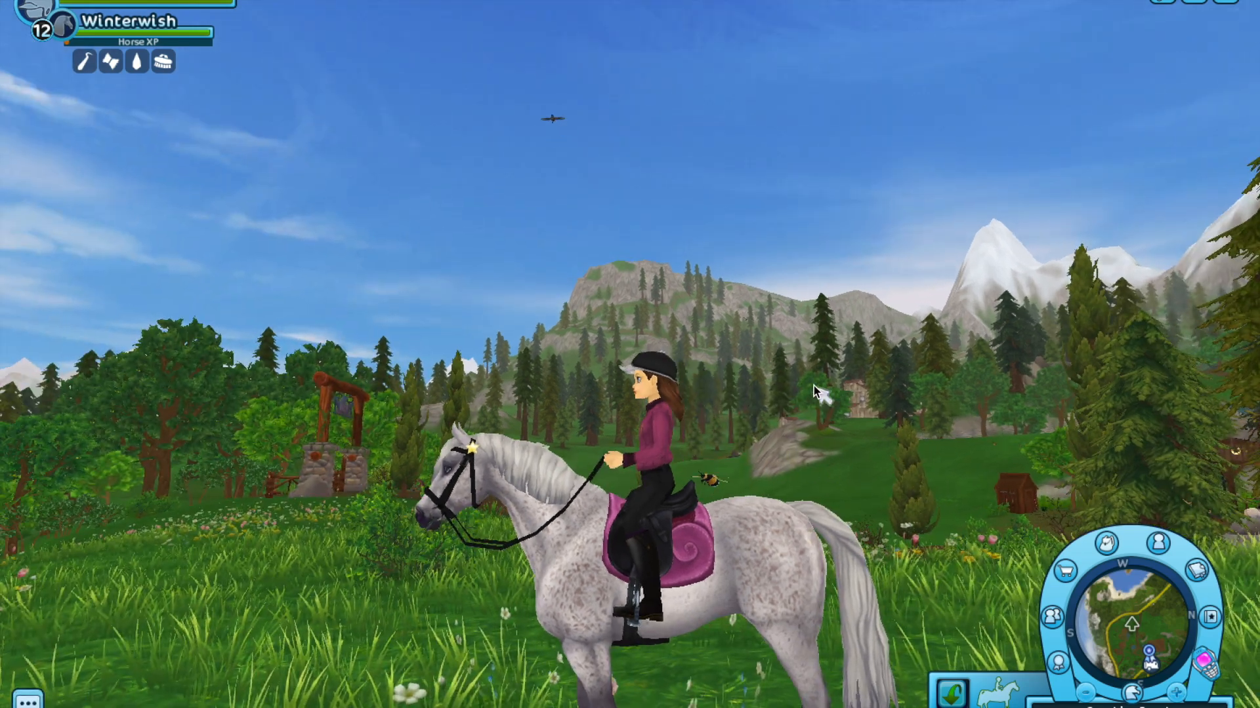
key(p)
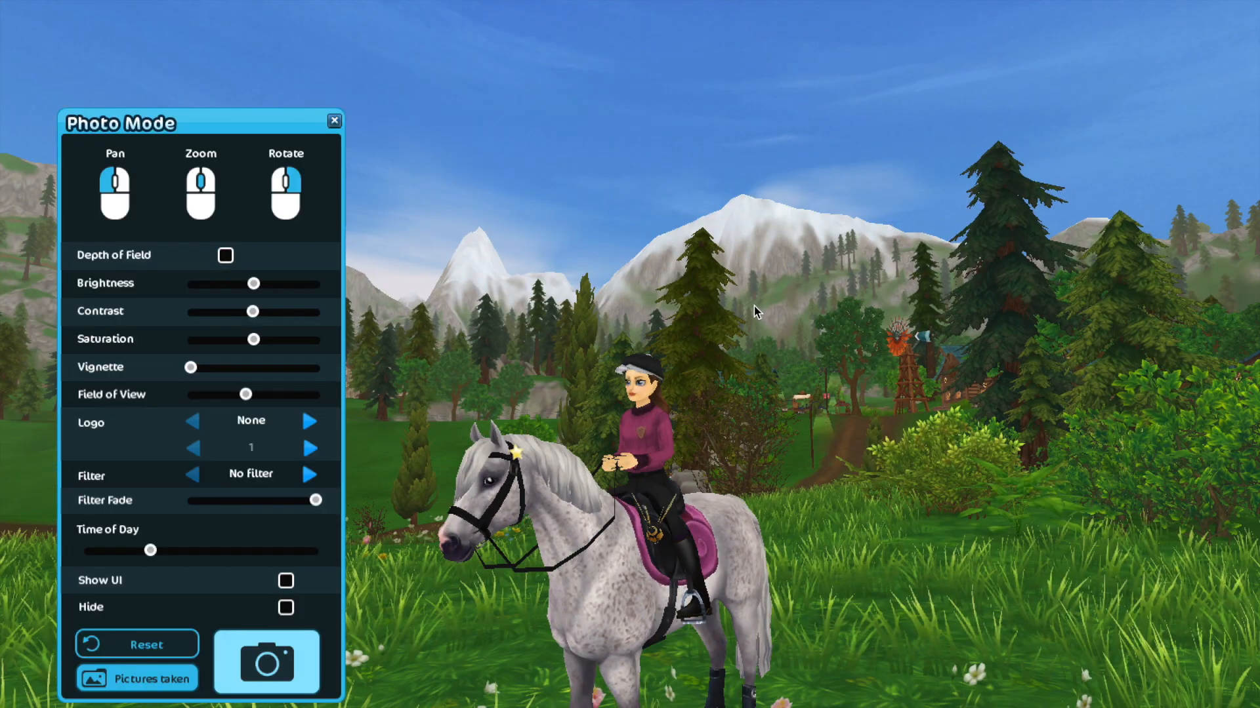
key(Escape)
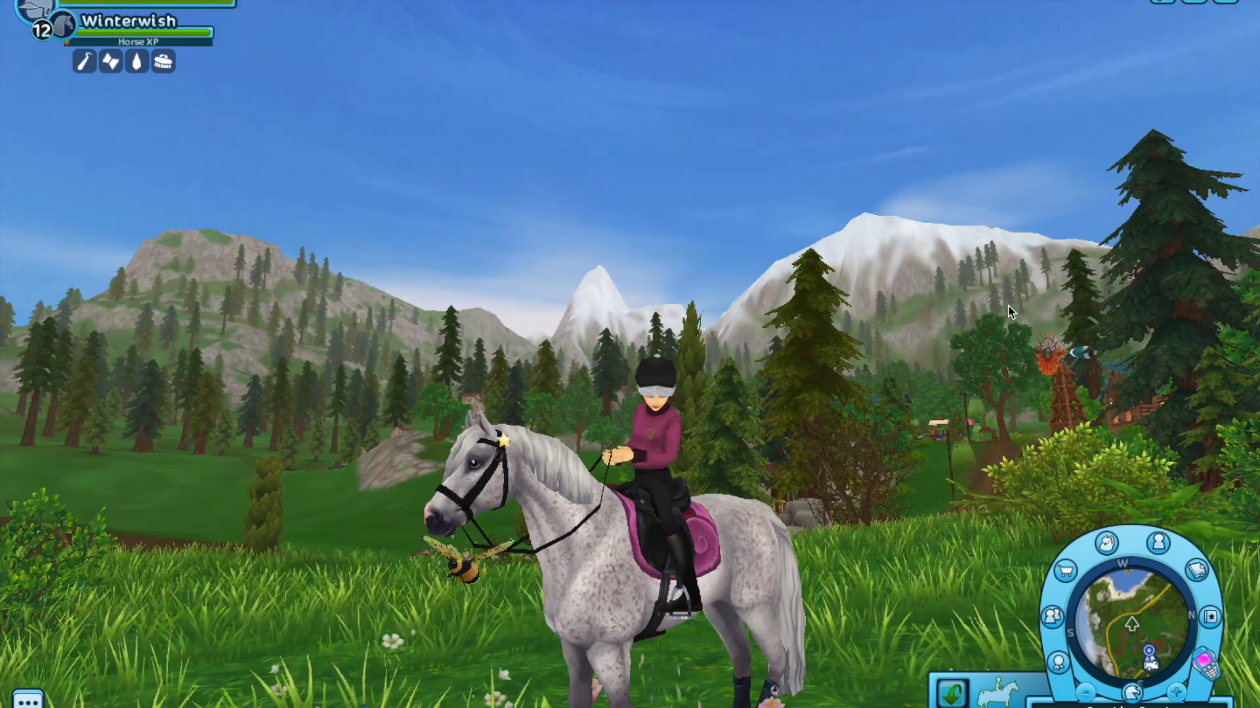
- Make the rider wave hi to everyone around and enter photo mode with the rider and horse facing the camera
click(23, 467)
click(61, 505)
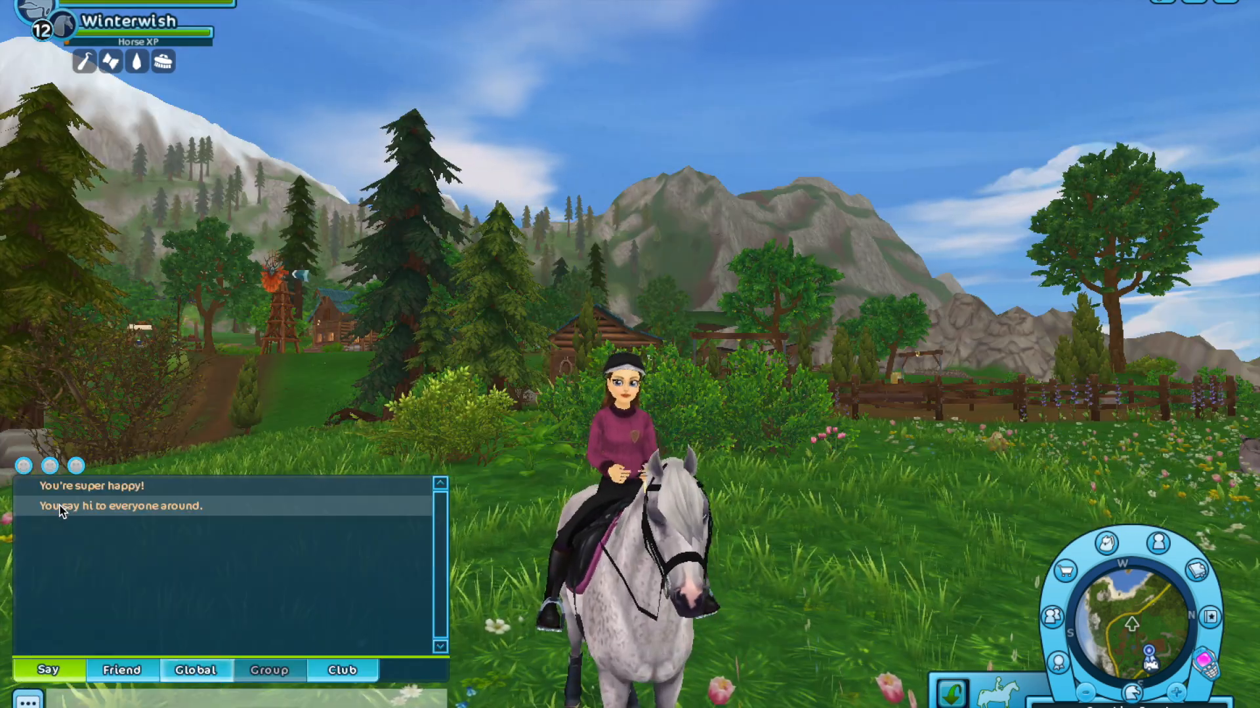
key(p)
mouse_move(446, 358)
mouse_down()
mouse_move(484, 368)
mouse_move(429, 357)
mouse_move(445, 356)
mouse_up()
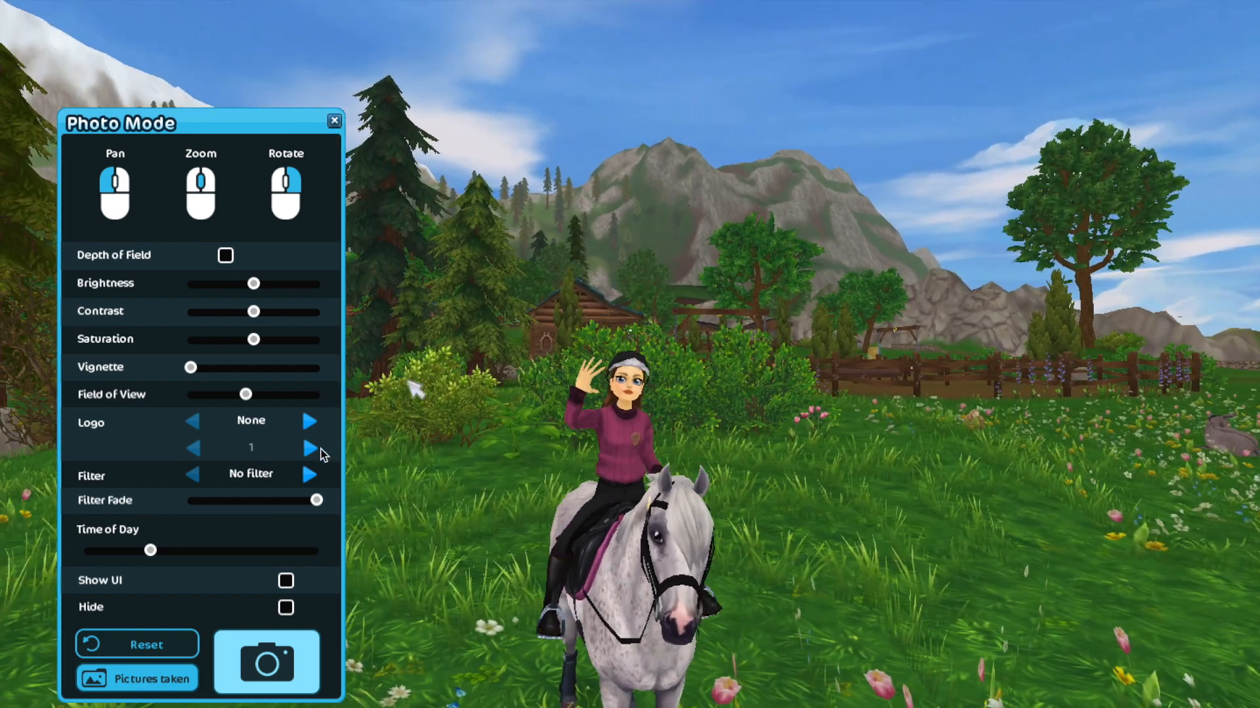
mouse_move(695, 418)
mouse_down()
mouse_move(704, 429)
mouse_move(696, 419)
mouse_up()
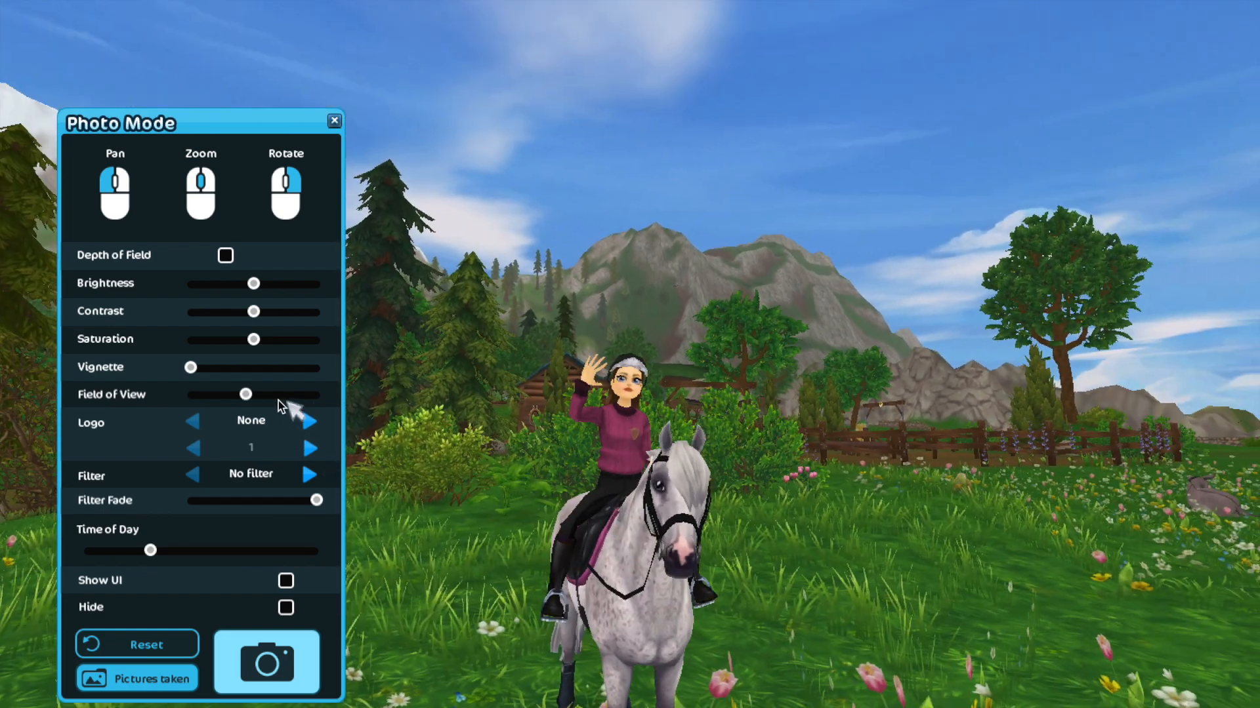
- Narrow the field of view and zoom in so the rider and horse fill the photo frame
drag(244, 396, 209, 395)
scroll(577, 256, up, 3)
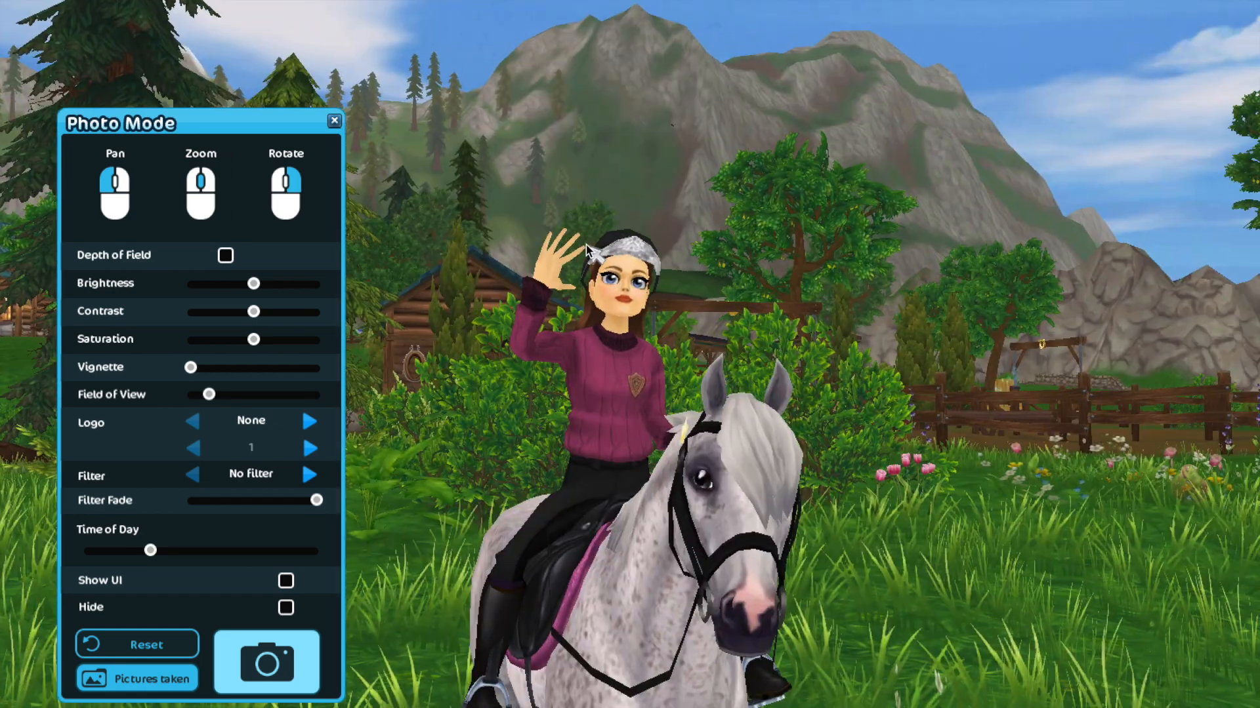
drag(209, 395, 201, 394)
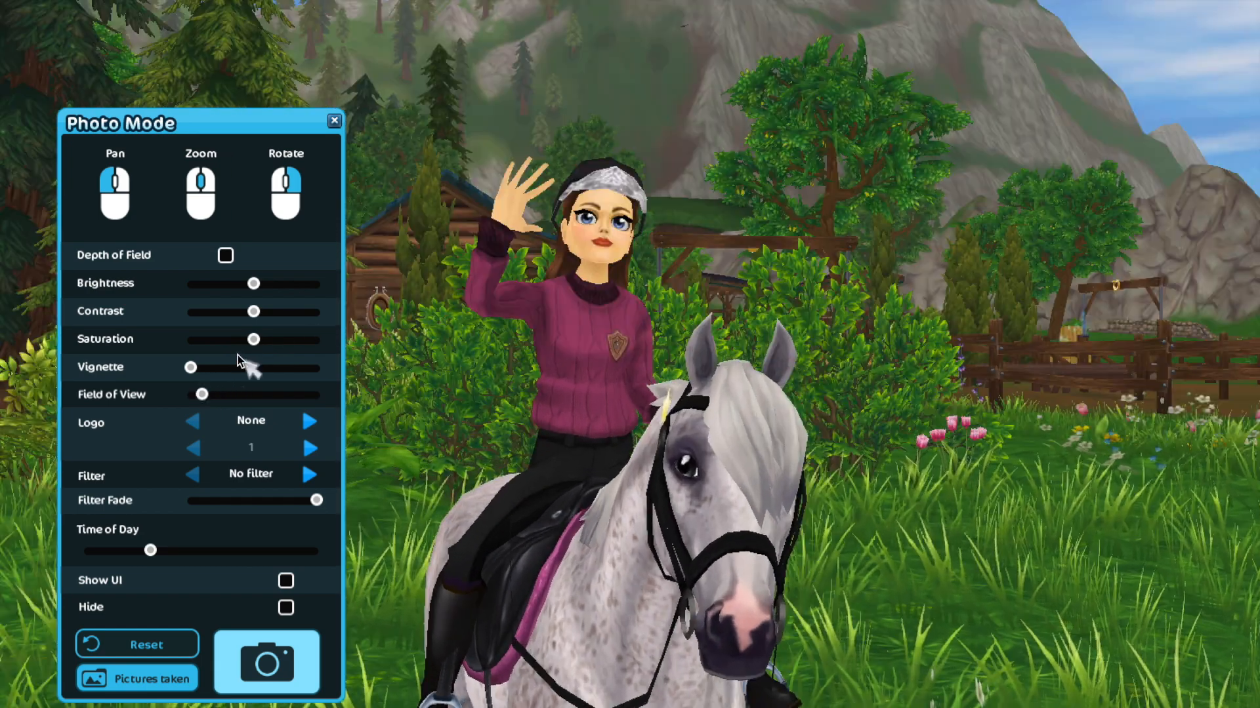
- Enable depth of field, adjust the framing of the rider and horse, and take the picture
click(225, 256)
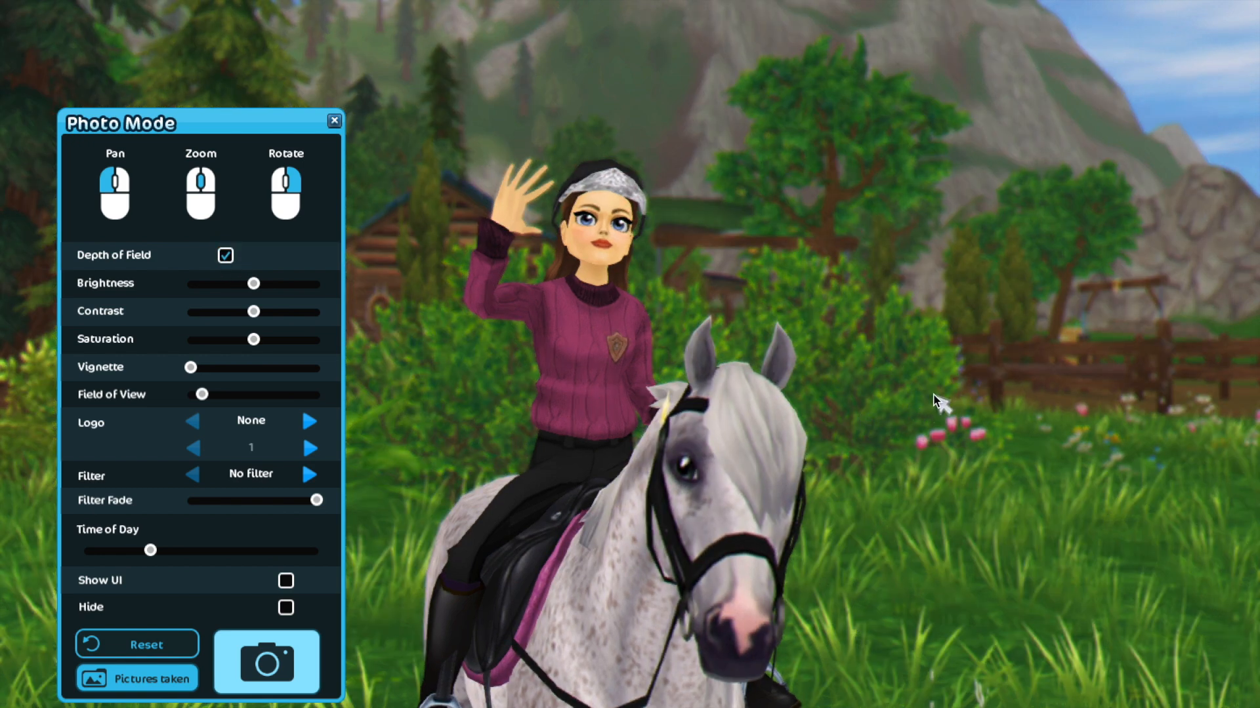
drag(927, 392, 927, 392)
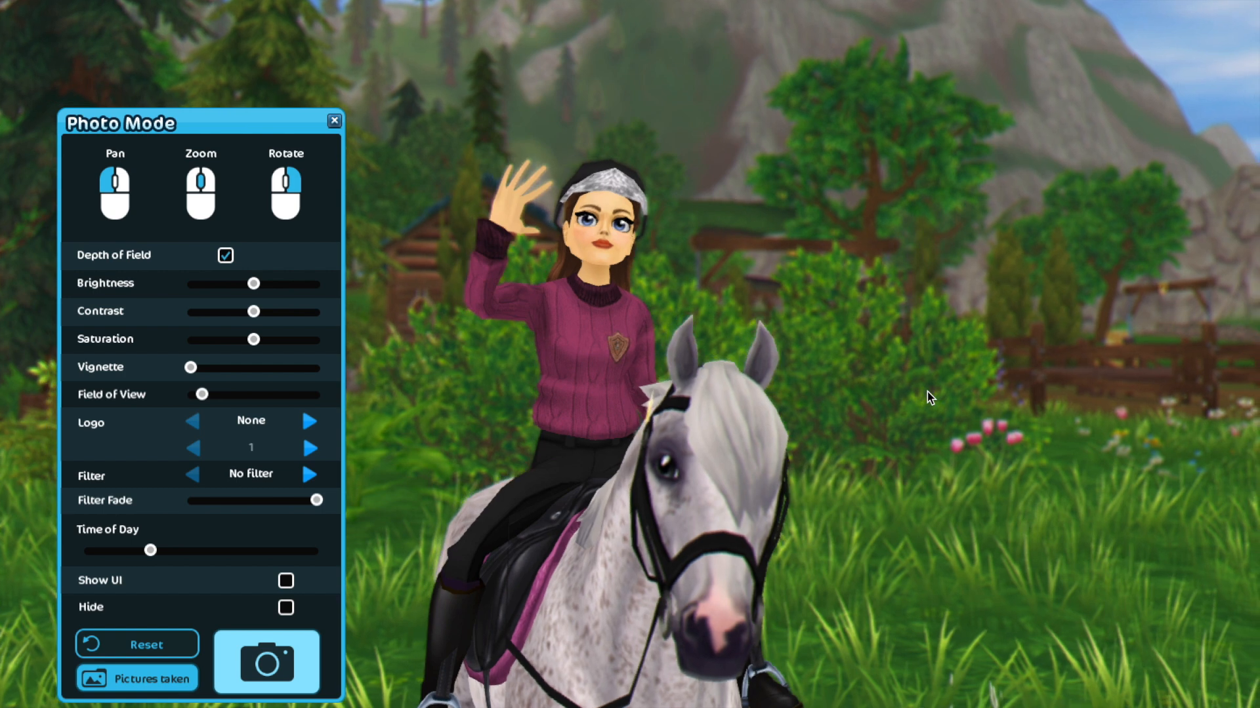
drag(748, 452, 740, 455)
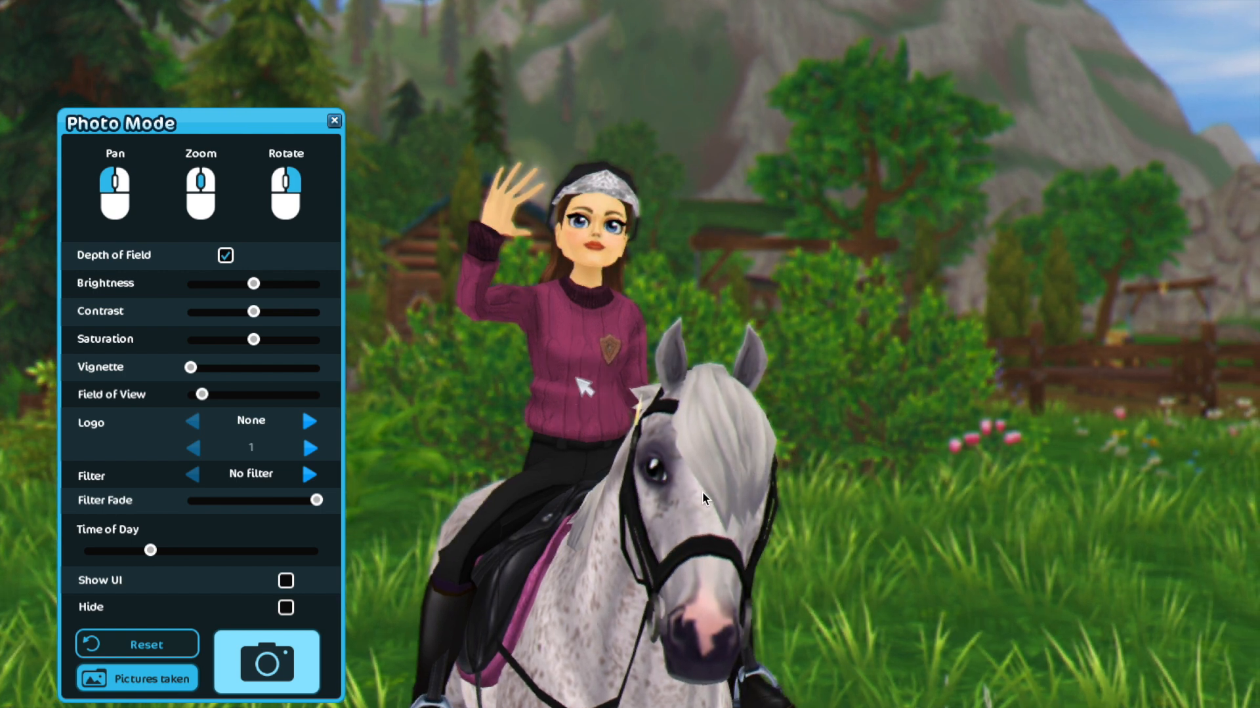
click(270, 658)
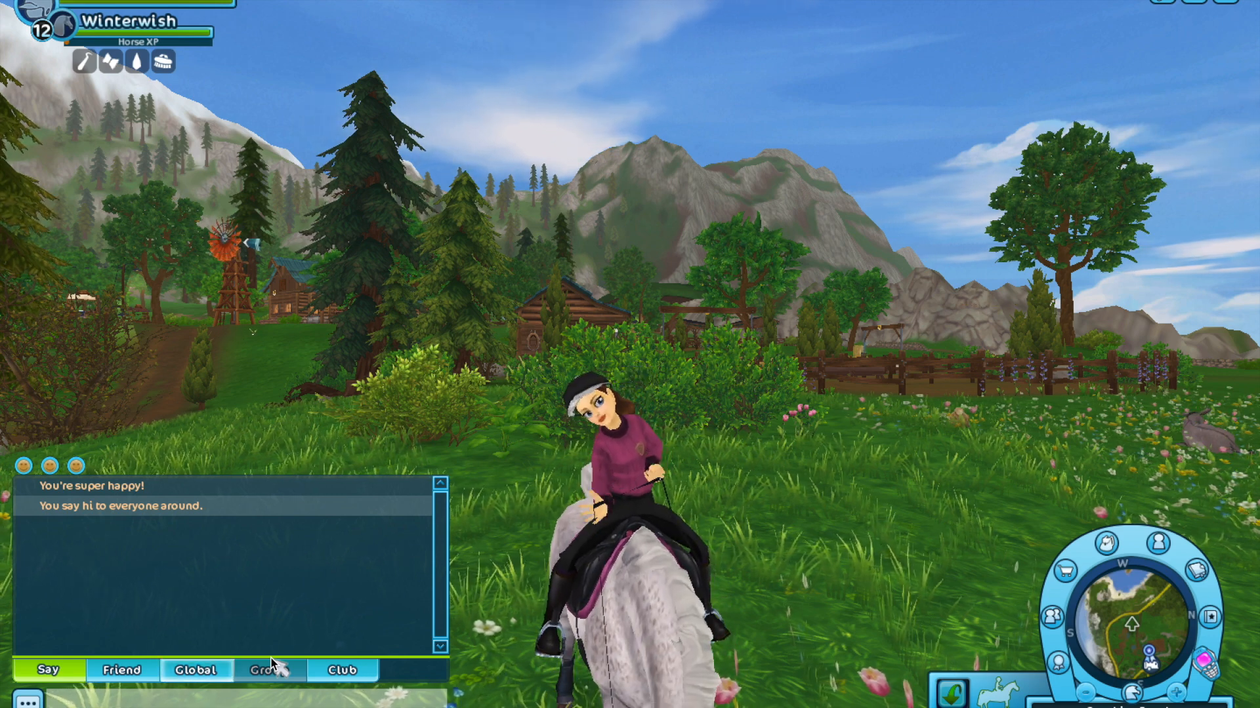
- Switch to Safari, open Canva and create a new YouTube Thumbnail design of 1280 × 720 px
click(1068, 574)
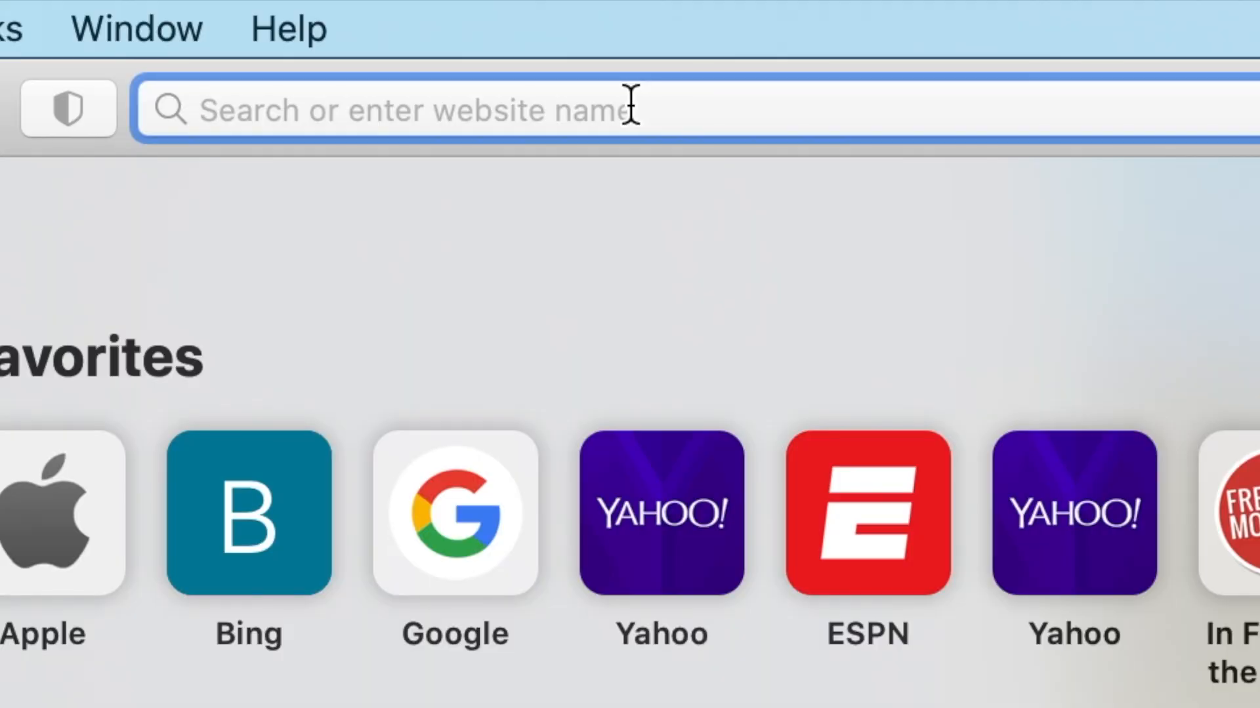
text(canva)
key(Return)
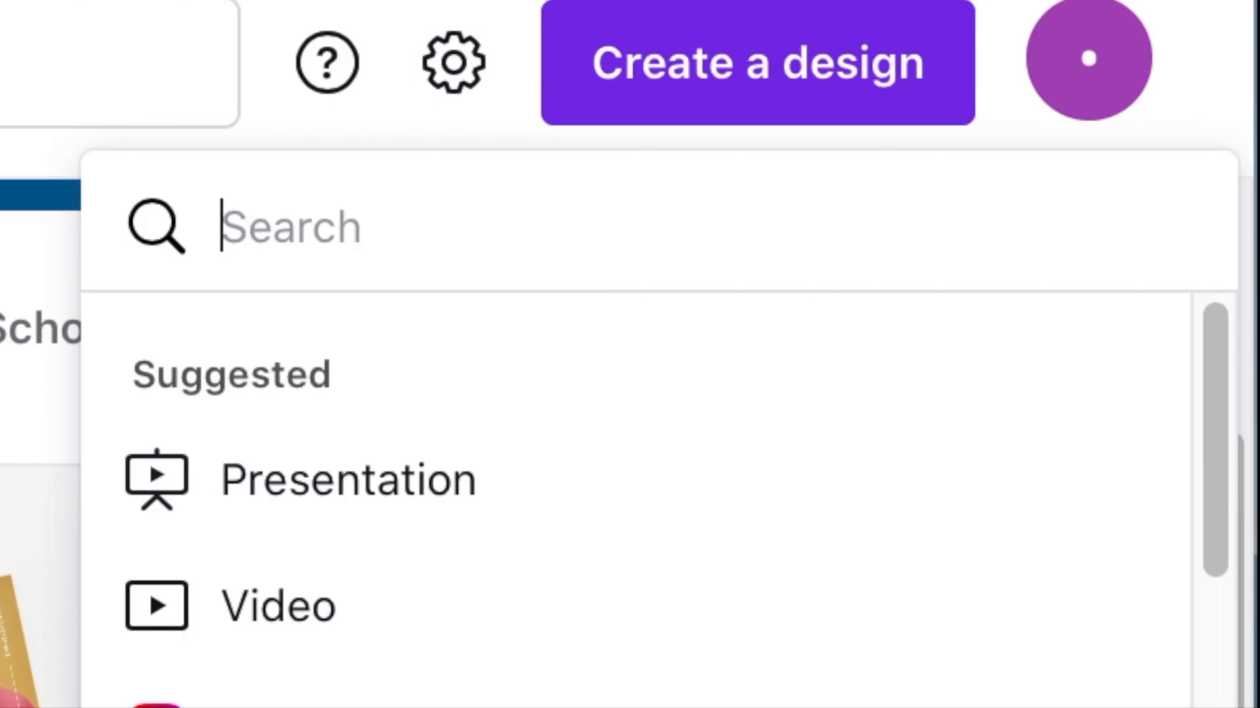
text(youtube thumb)
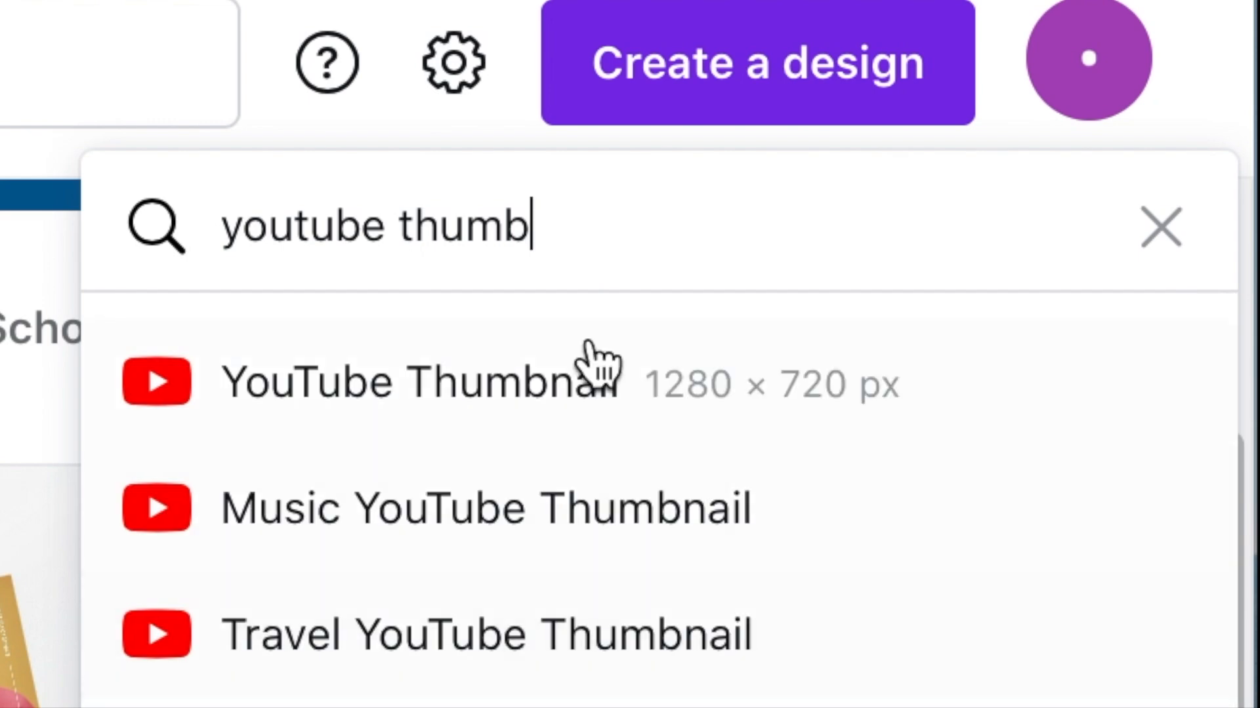
click(368, 390)
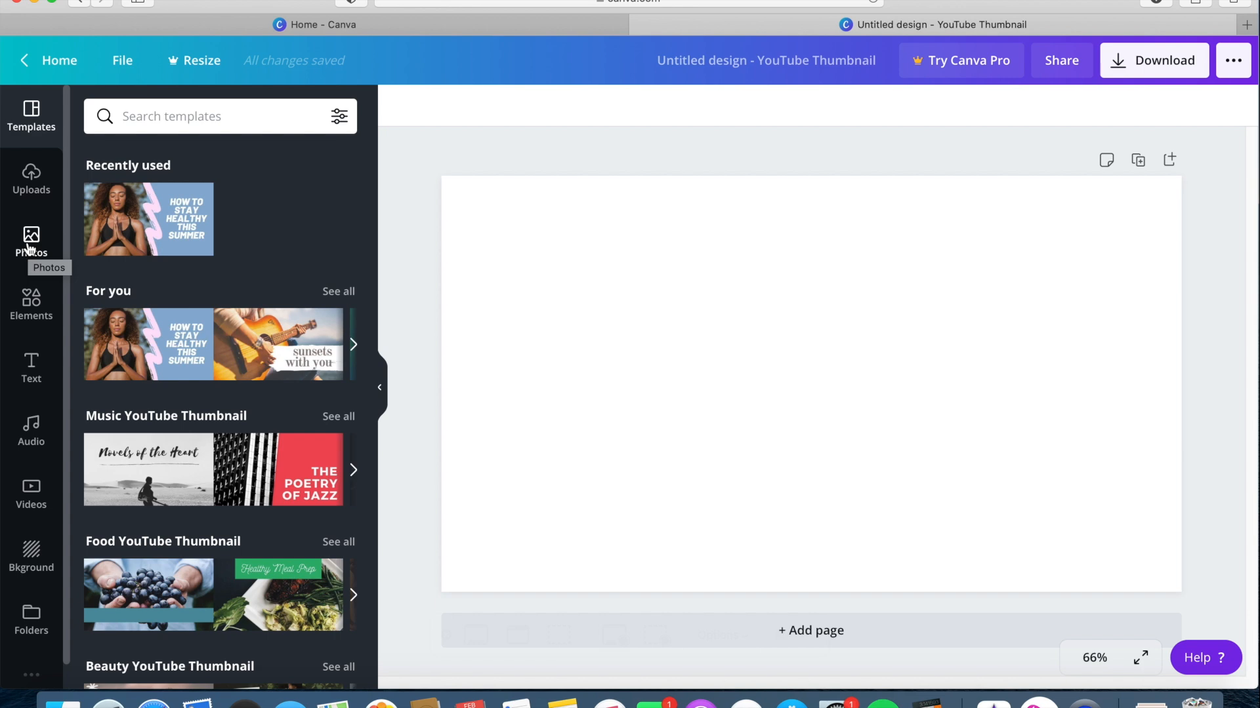
- Place the uploaded grey-horse photo in the page's lower-right quarter and the library portrait in its upper-right quarter
click(32, 177)
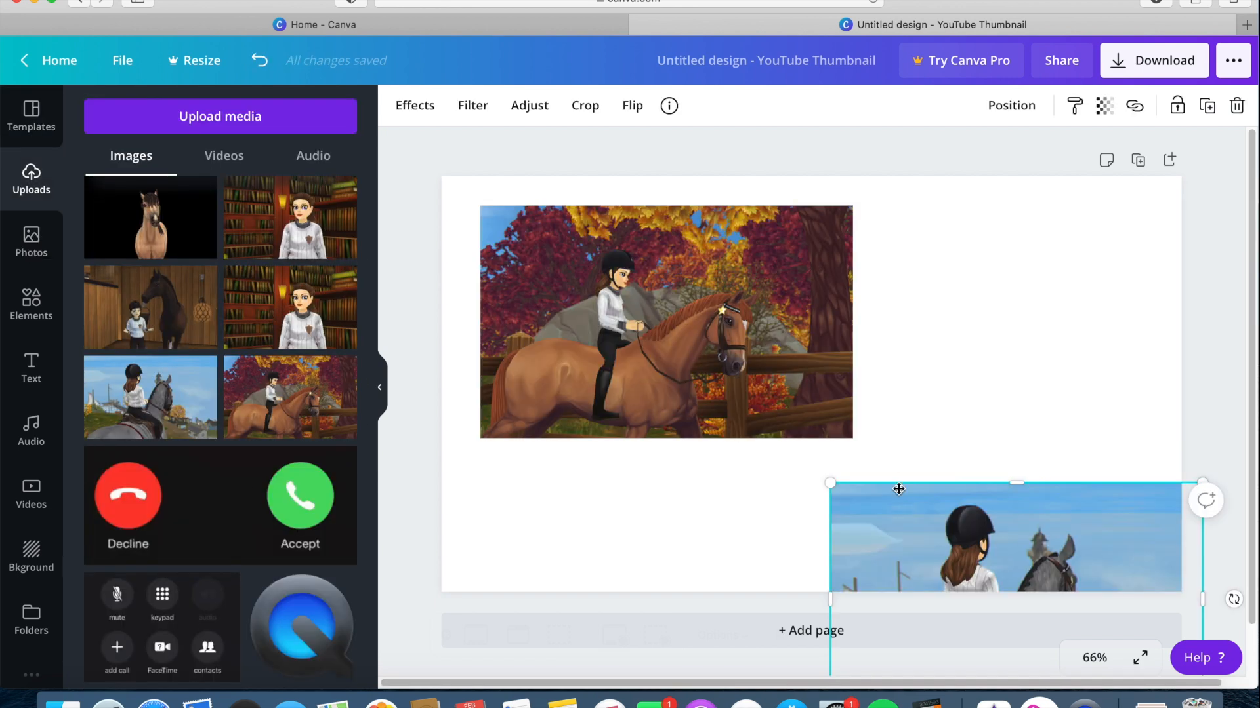
drag(898, 489, 885, 408)
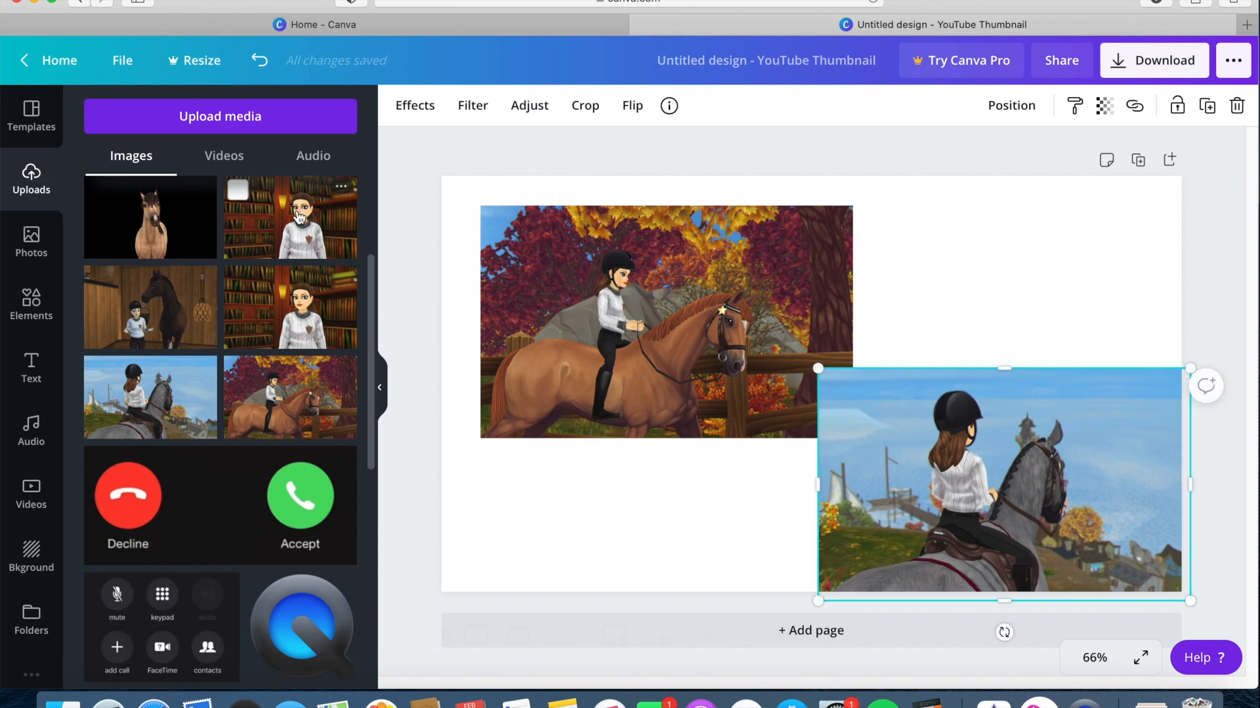
drag(441, 198, 788, 204)
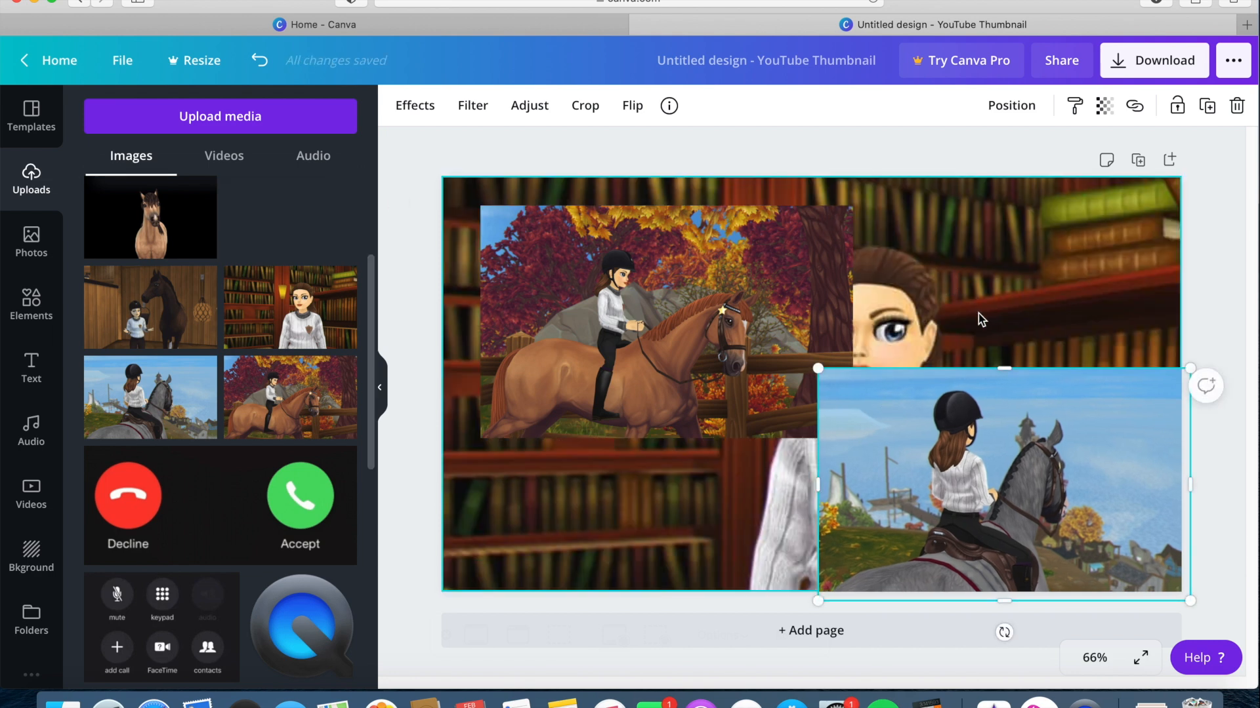
drag(981, 320, 697, 298)
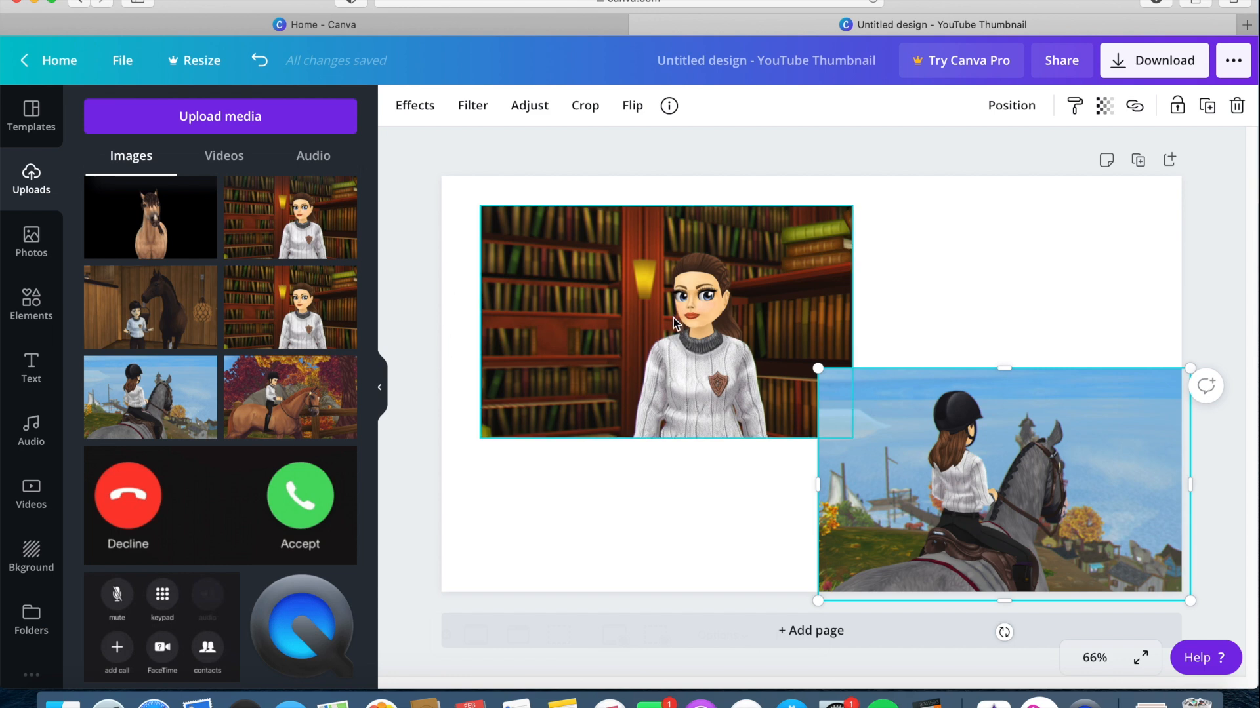
drag(679, 329, 1011, 299)
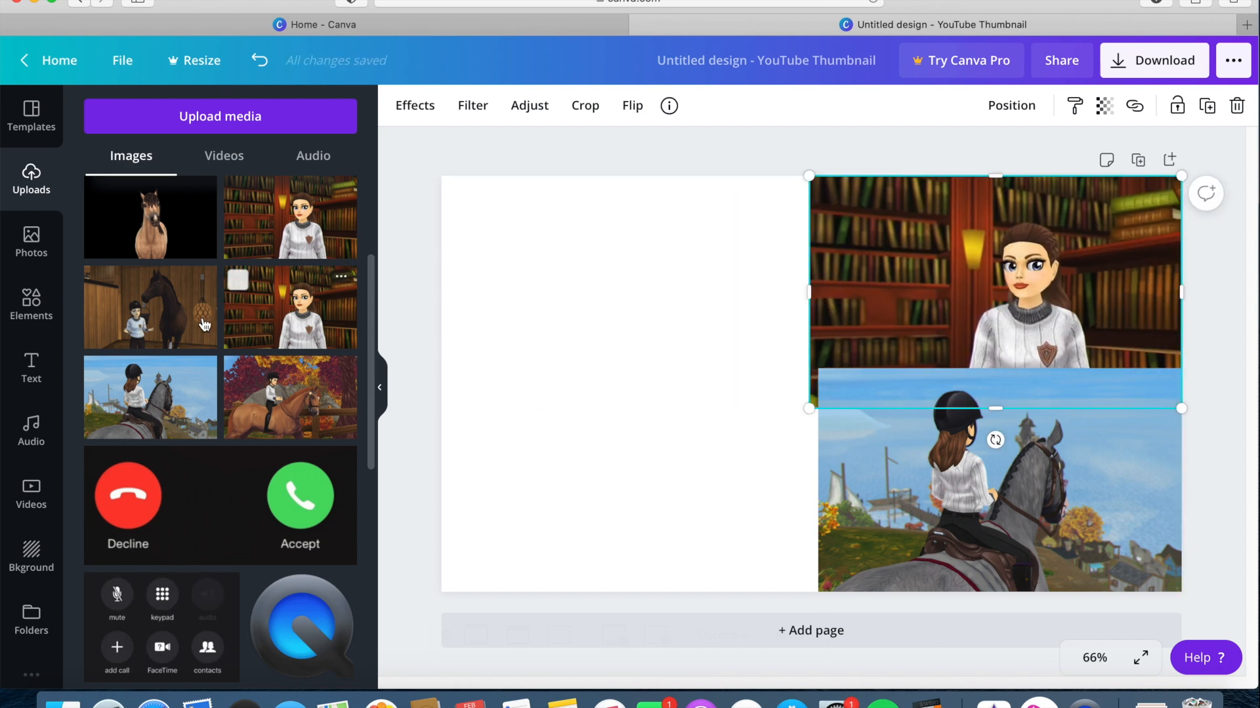
- Add the stable photo to the page's lower-left quarter and the autumn riding photo to its upper-left quarter
click(150, 319)
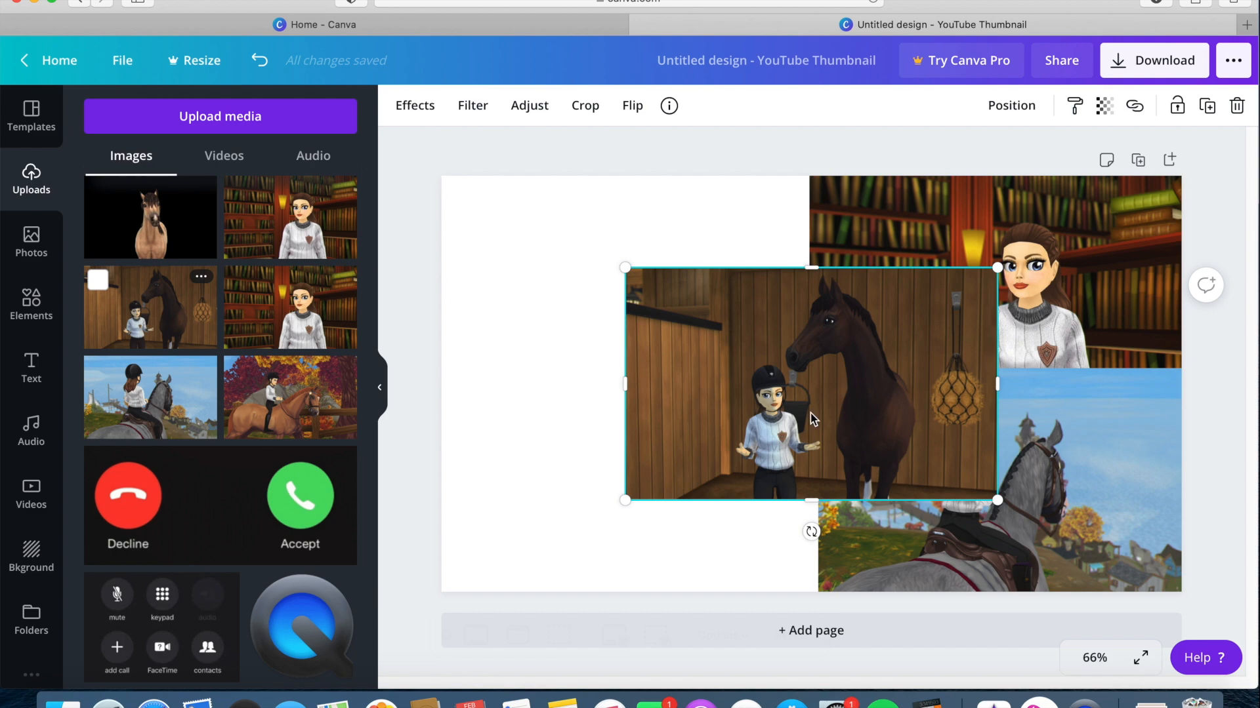
drag(717, 353, 648, 345)
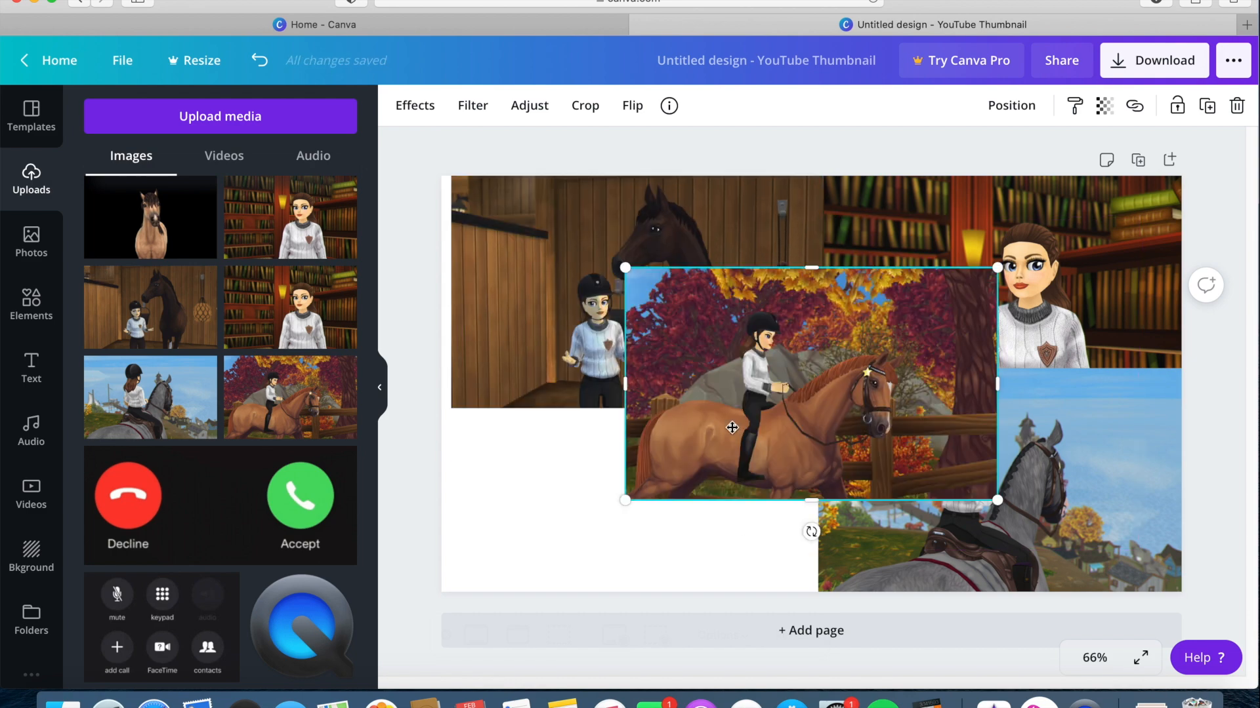
drag(731, 427, 582, 578)
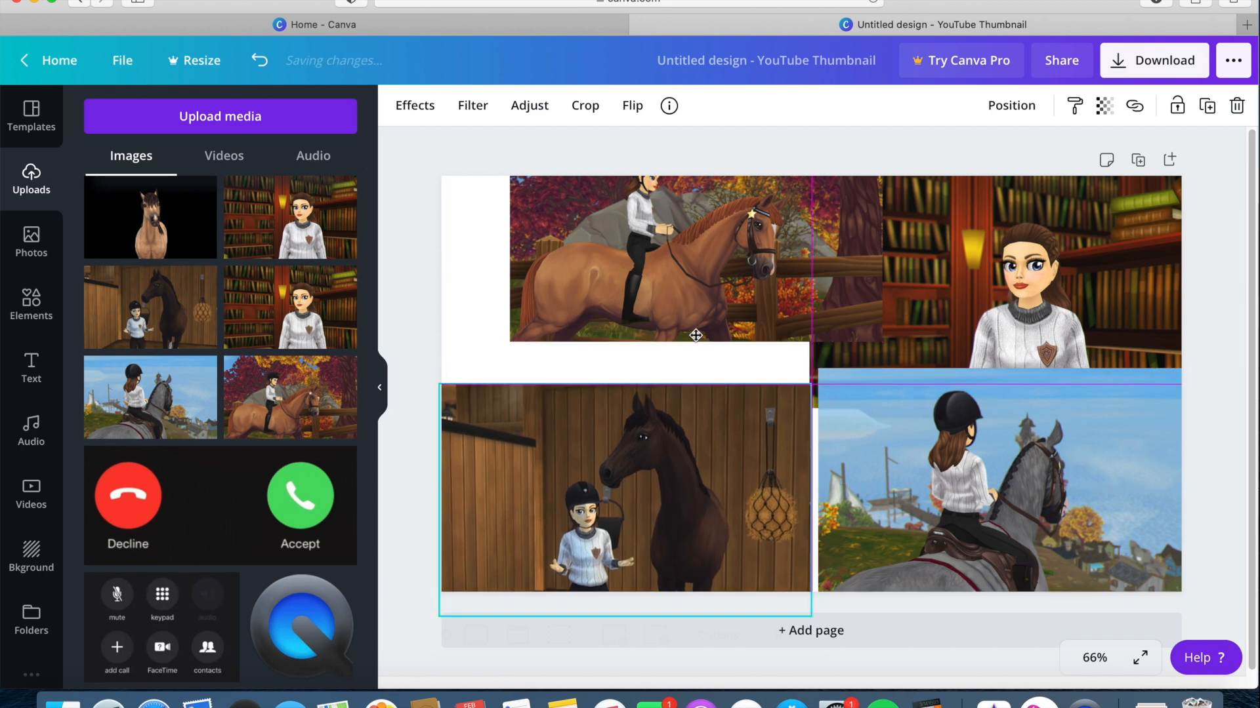
drag(660, 335, 612, 366)
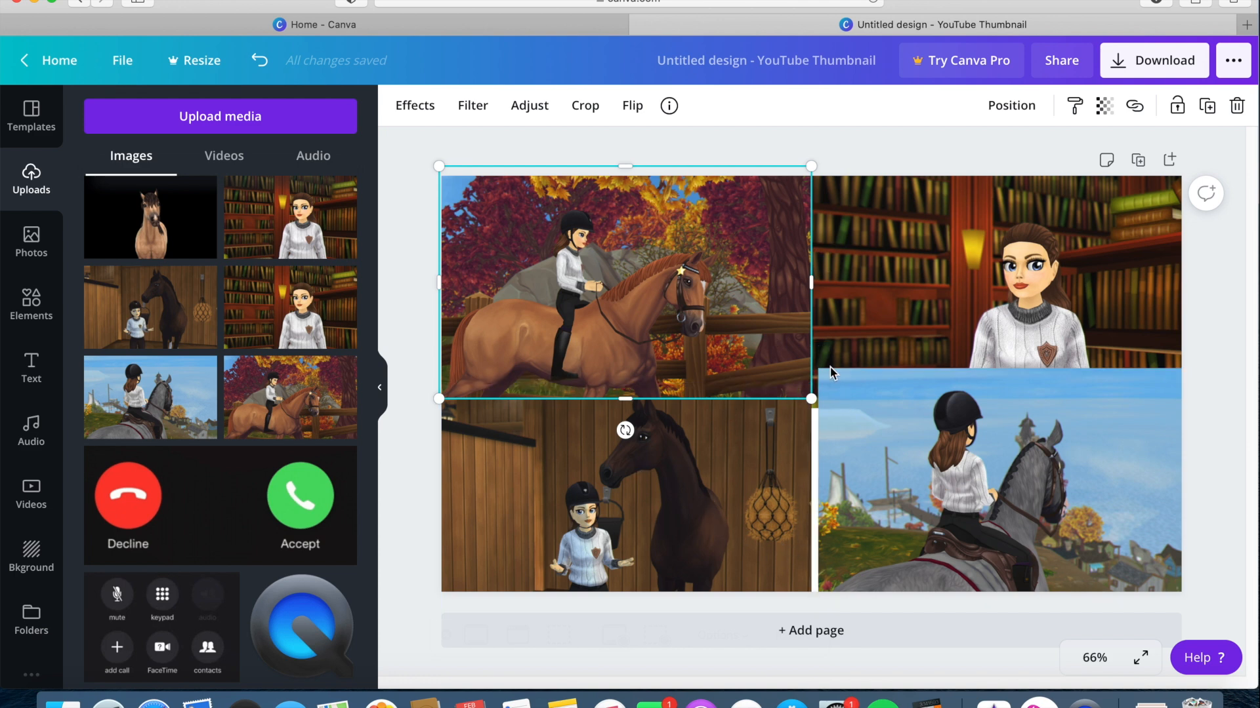
- Shift the stable photo slightly toward the page's outer edge and crop a thin strip off its borders
drag(717, 484, 697, 500)
double_click(697, 501)
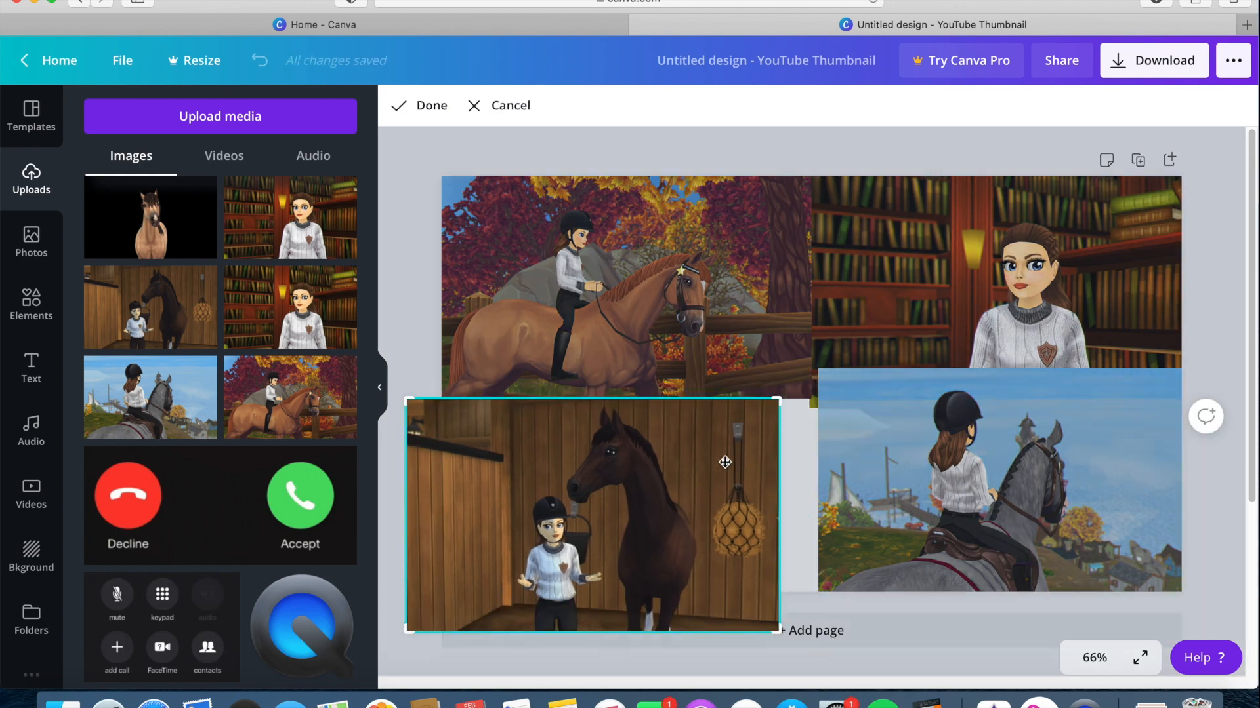
drag(774, 403, 766, 407)
drag(413, 631, 420, 630)
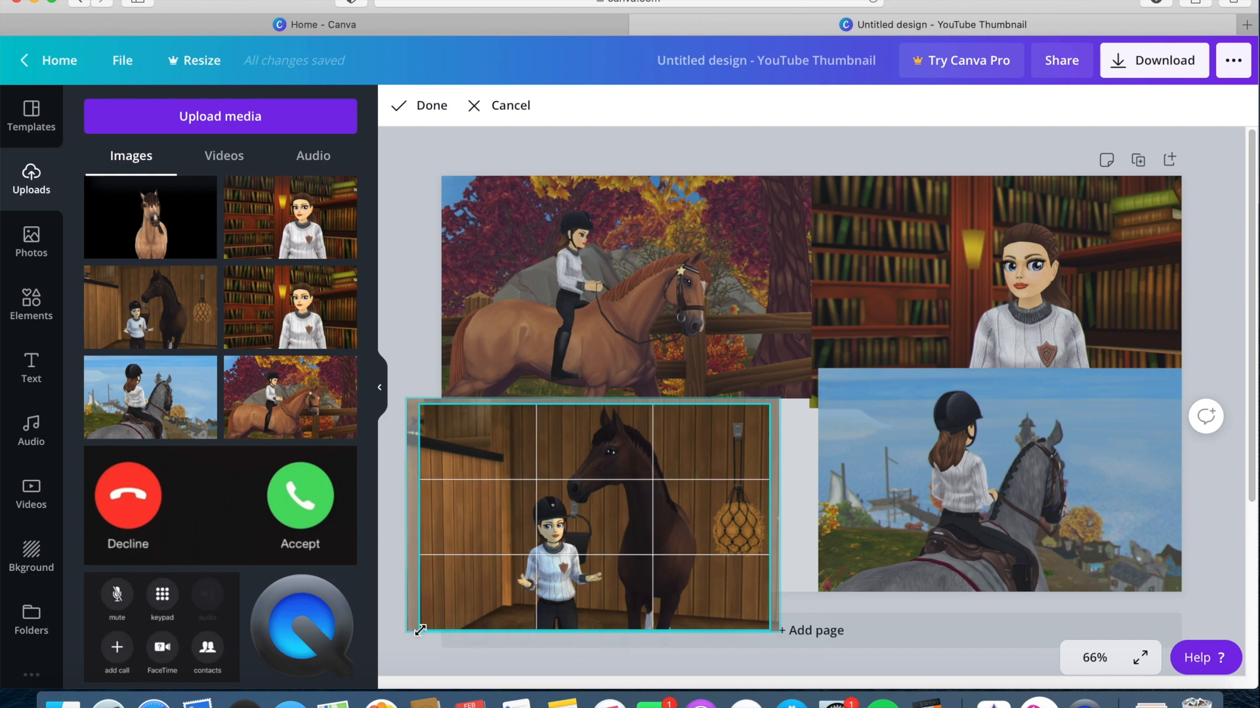
double_click(683, 488)
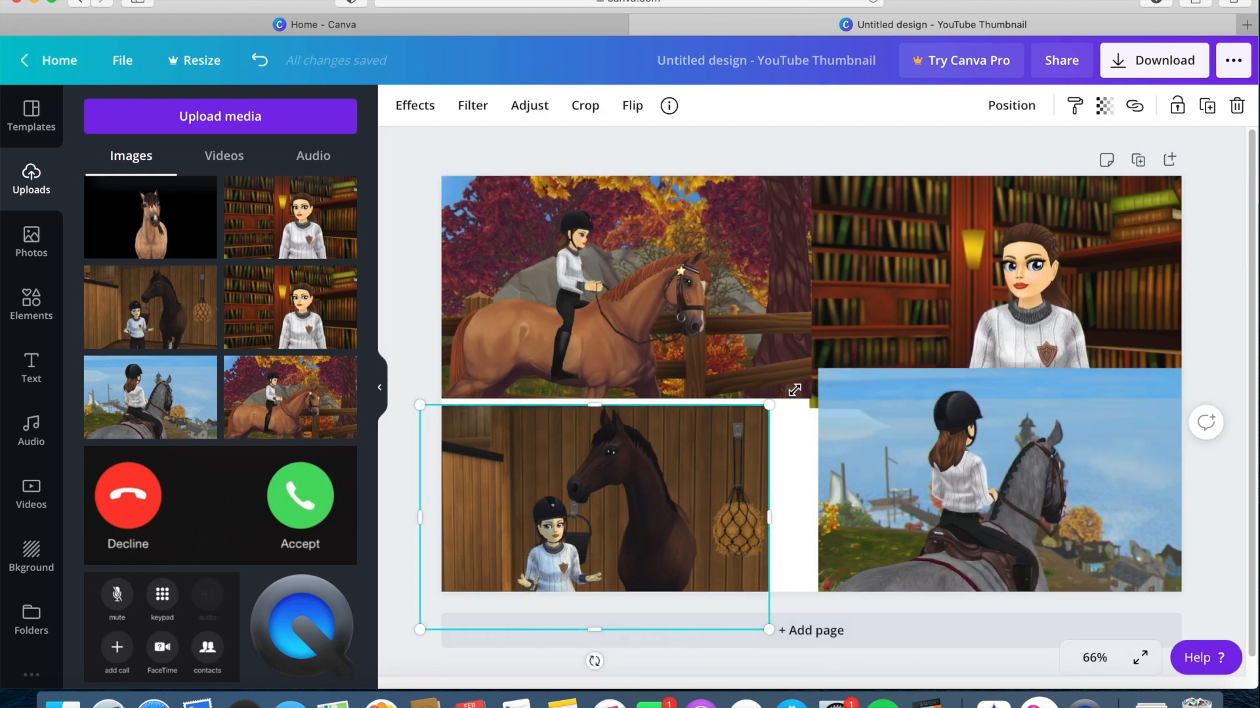
- Enlarge and reposition the stable and grey-horse photos to close the white gaps in the lower half of the page
drag(769, 405, 837, 360)
drag(698, 460, 685, 498)
click(862, 438)
mouse_move(814, 377)
mouse_down()
mouse_move(819, 386)
mouse_move(809, 376)
mouse_up()
drag(987, 473, 1009, 481)
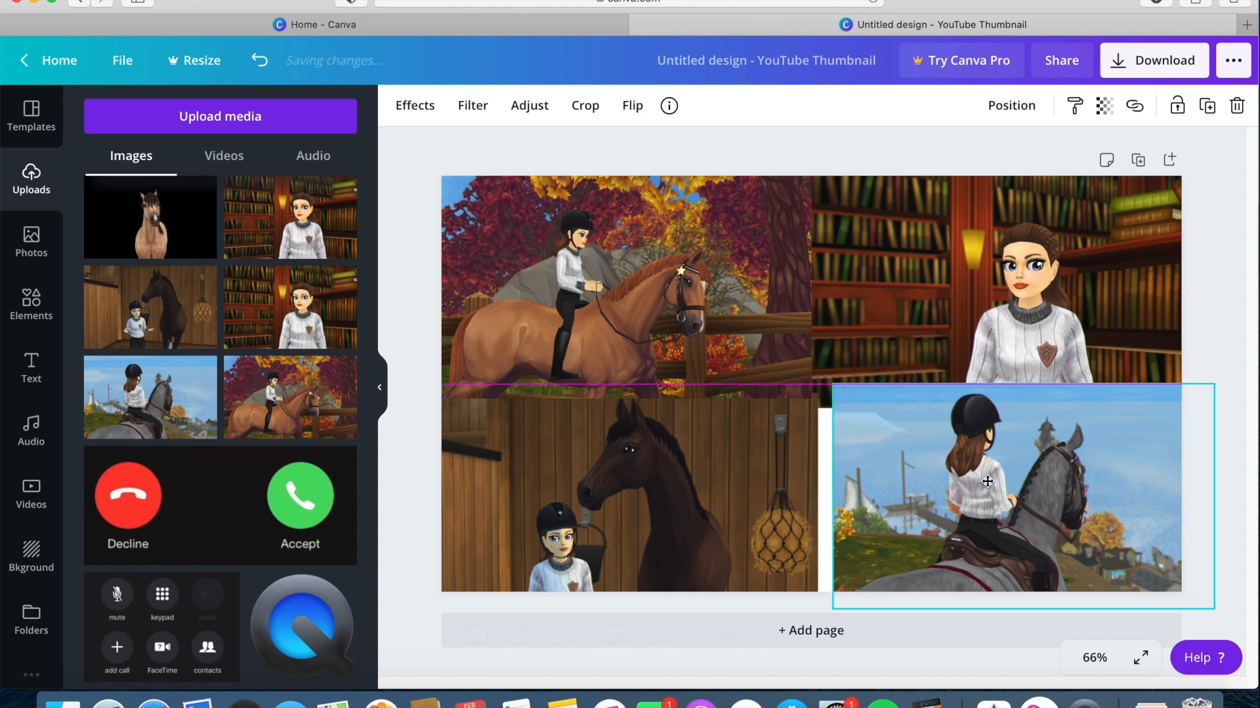
drag(810, 370, 818, 373)
- Bring the library portrait in front of the grey-horse photo and trim its lower edge slightly
click(1008, 347)
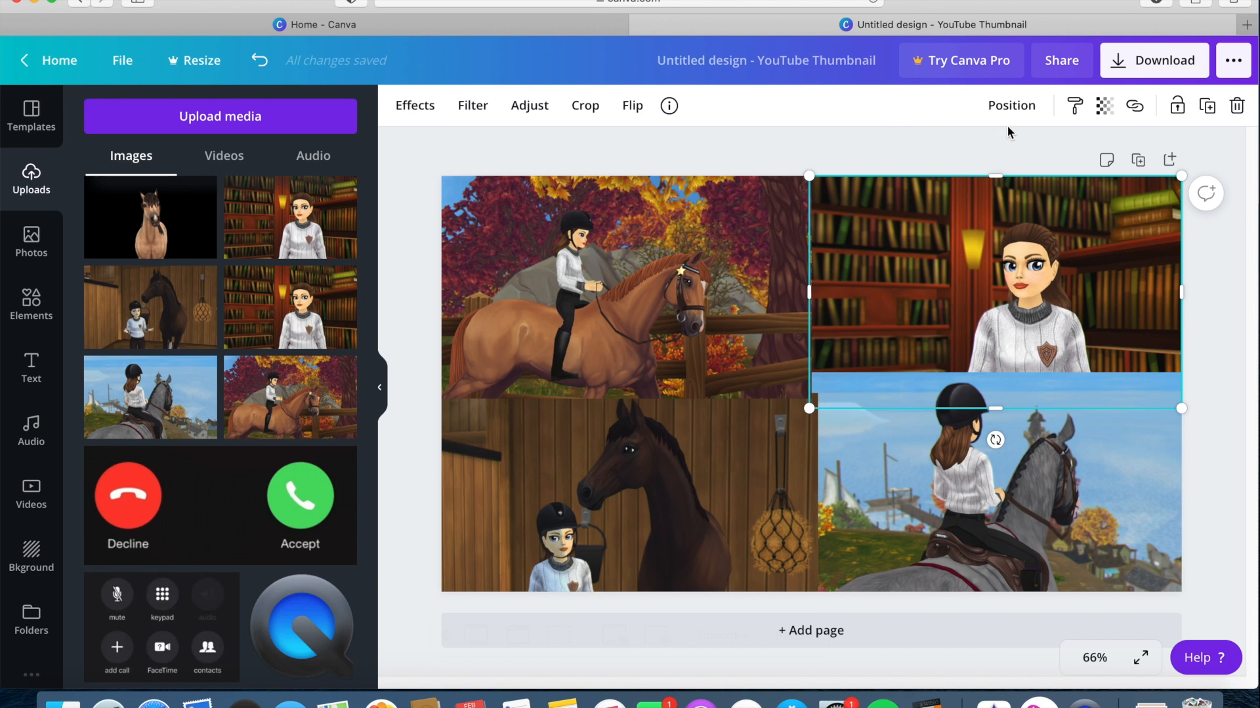
click(1012, 107)
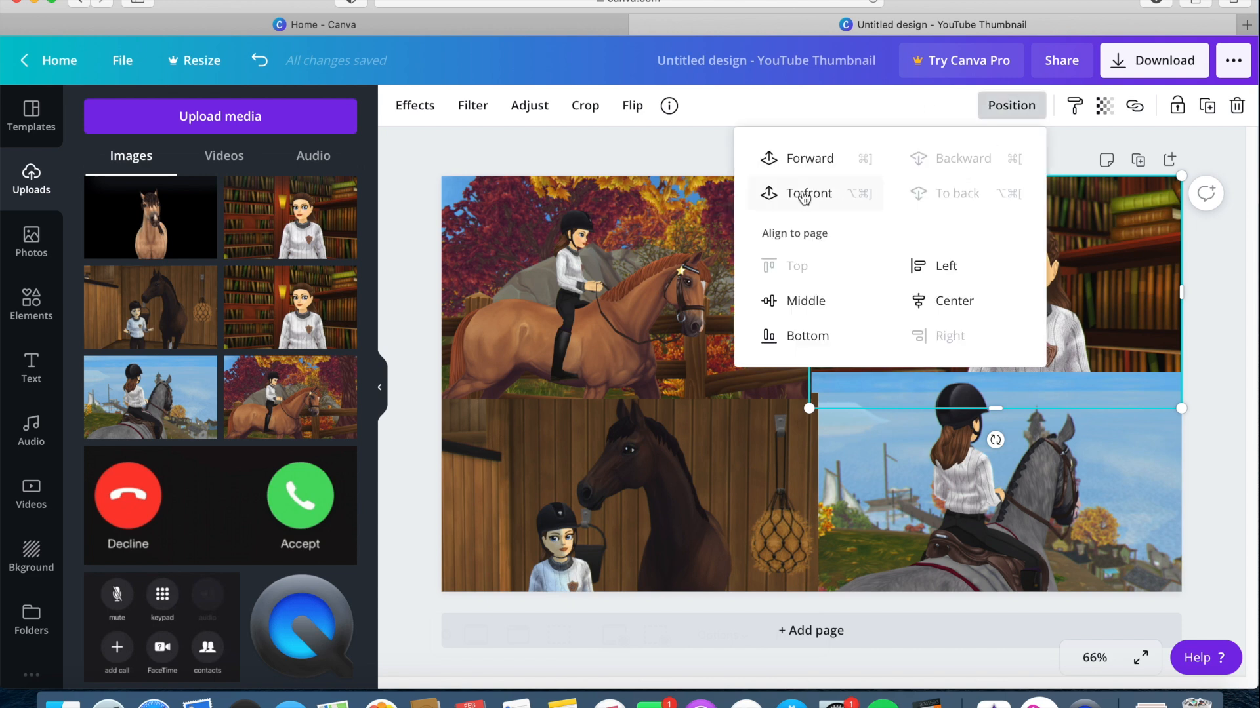
click(801, 167)
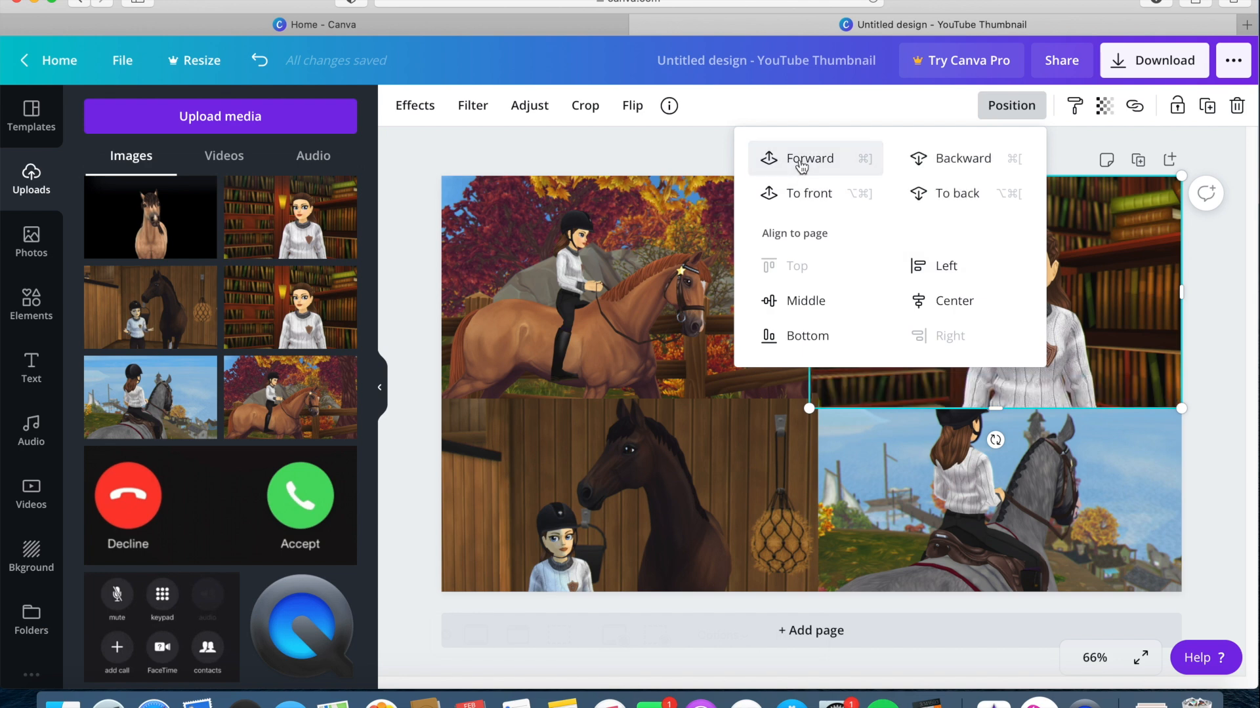
click(910, 514)
click(993, 320)
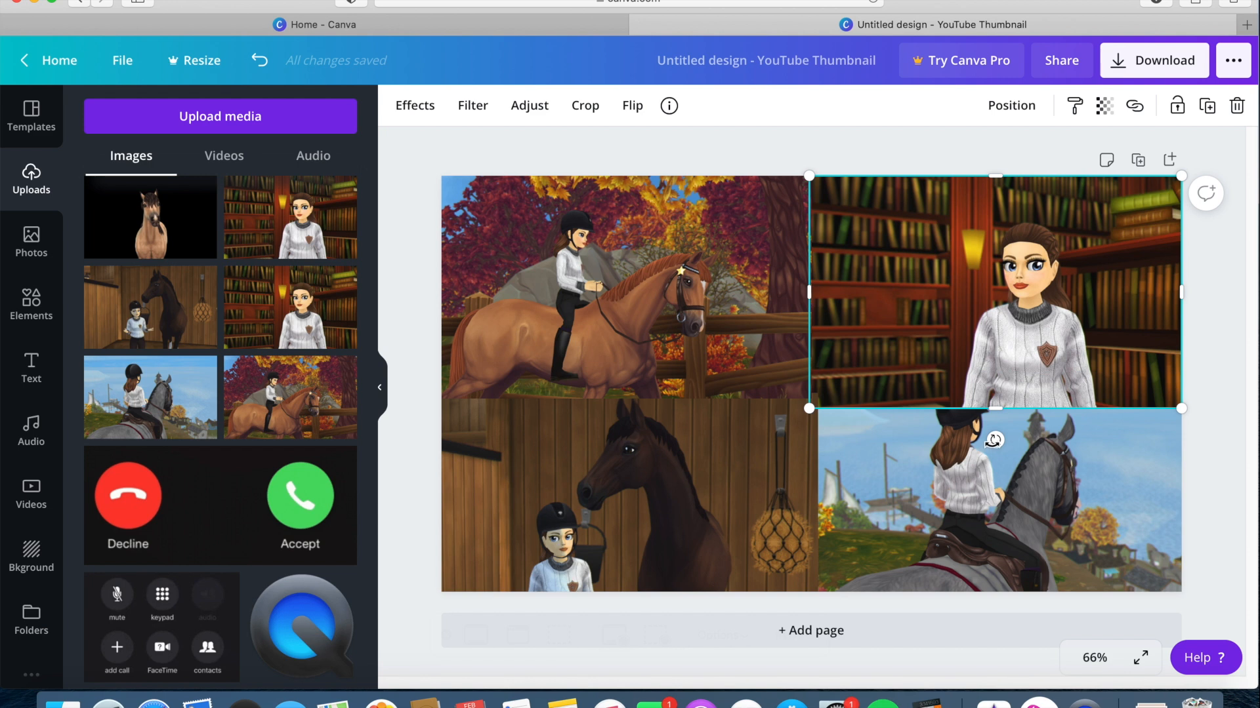
drag(993, 401, 994, 387)
- Reposition the grey-horse photo within the lower-right quarter so the rider's whole helmet shows below the library portrait
click(1064, 484)
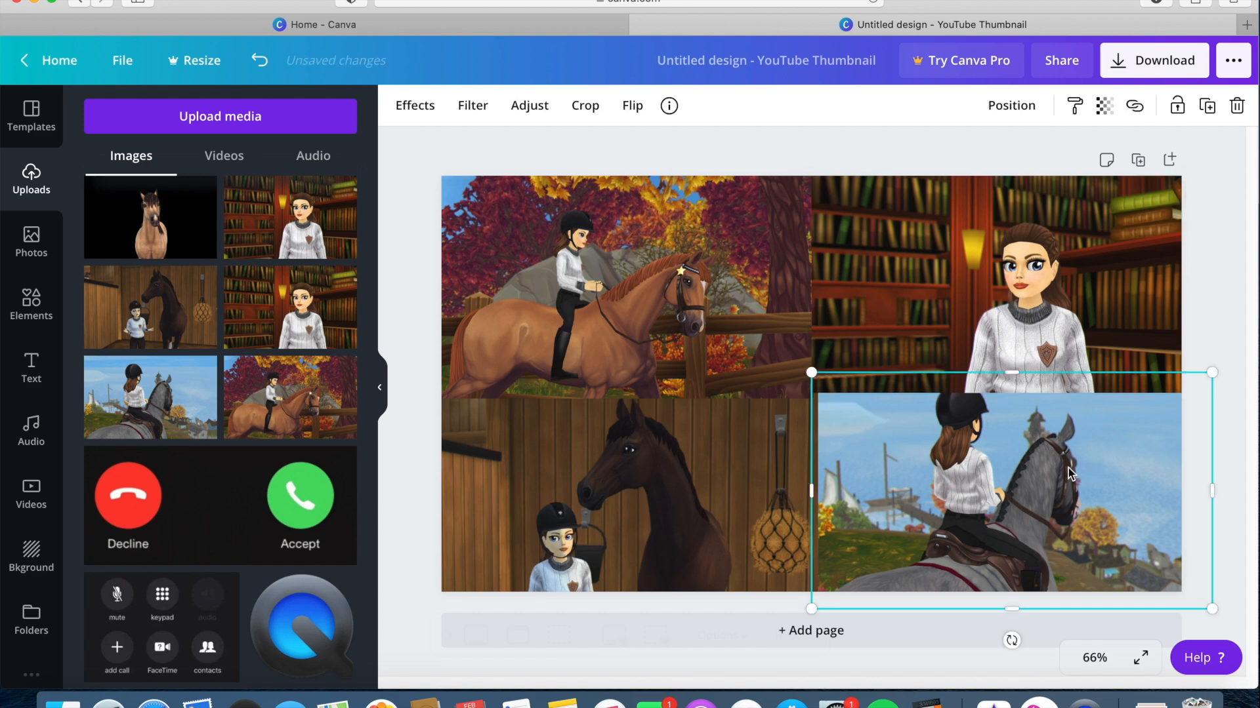
drag(1064, 489, 1059, 500)
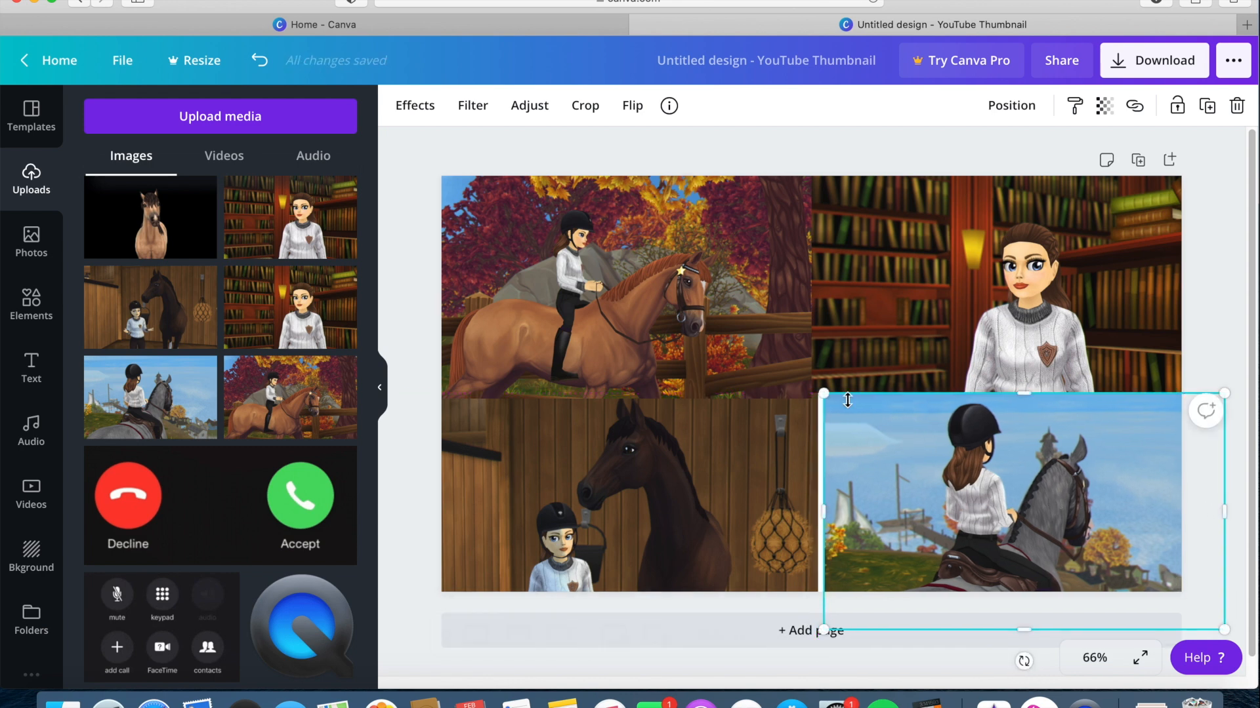
drag(815, 394, 812, 386)
click(1200, 336)
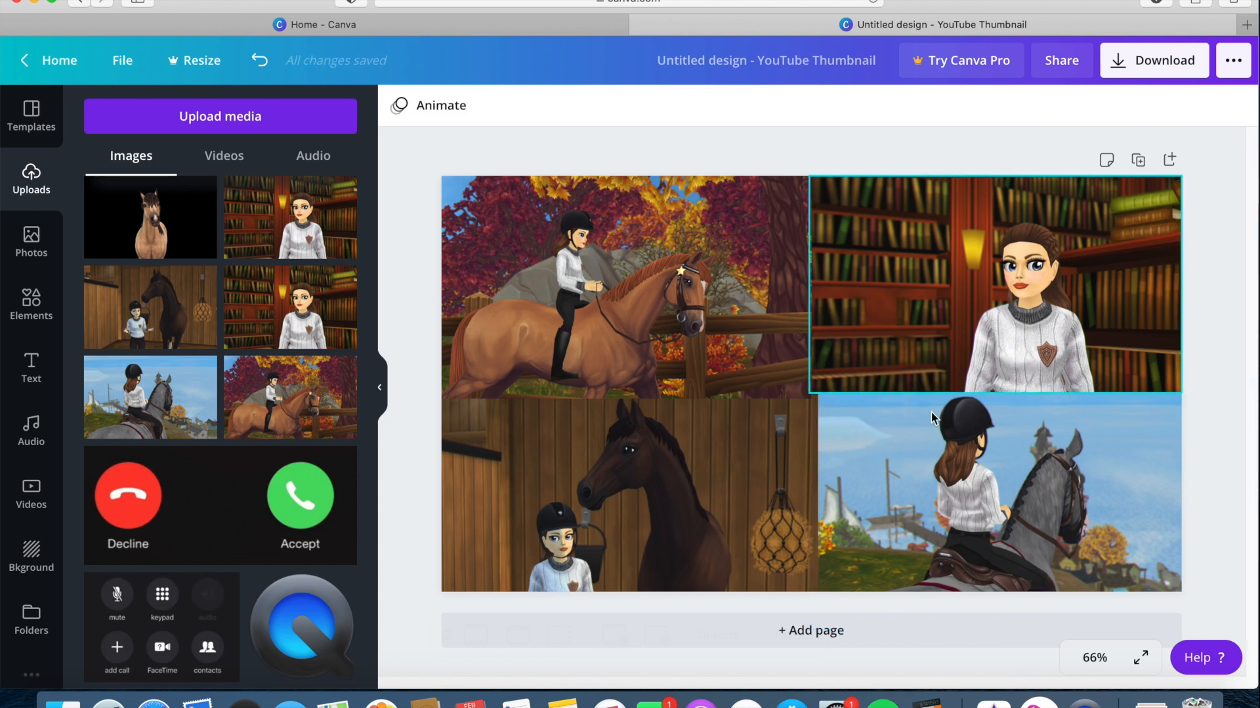
- Enlarge the library portrait and shift it toward the page's outer edge so the character fills more of the upper-right quarter
click(866, 242)
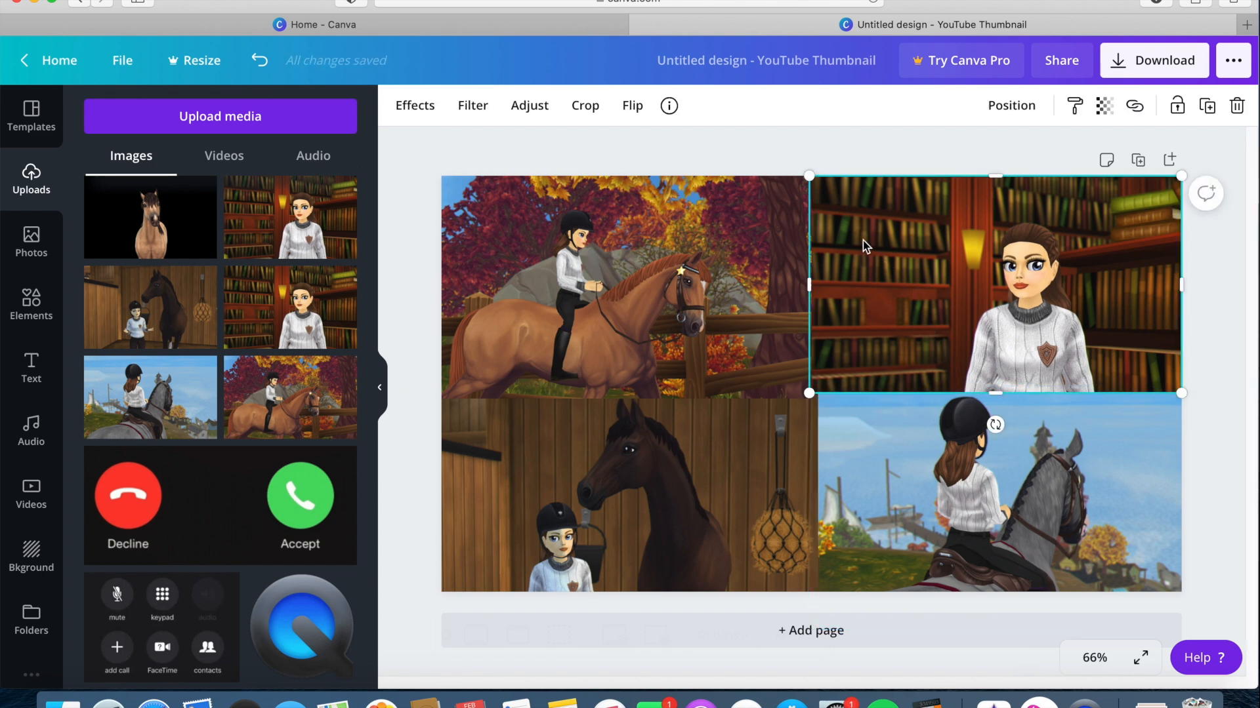
drag(804, 175, 733, 134)
drag(1006, 337, 1051, 333)
- Enlarge and reposition the autumn riding photo so it fills the upper-left quarter and meets the neighbouring photos
click(804, 196)
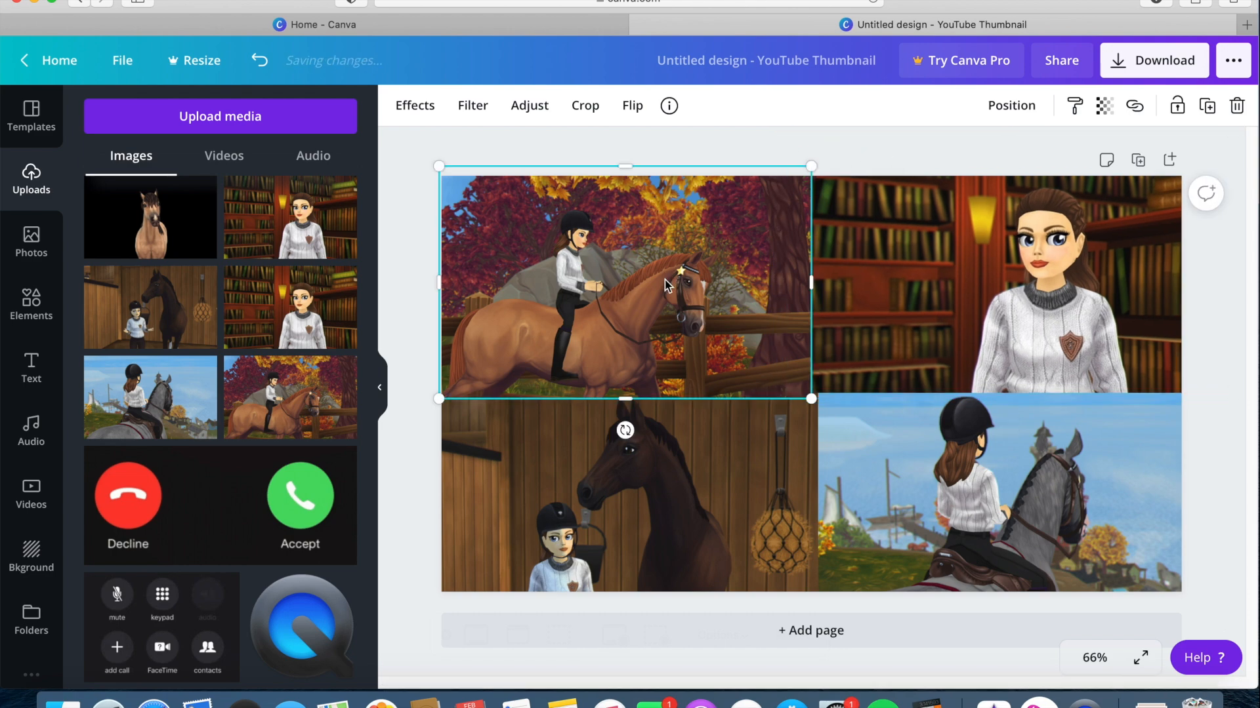
double_click(689, 294)
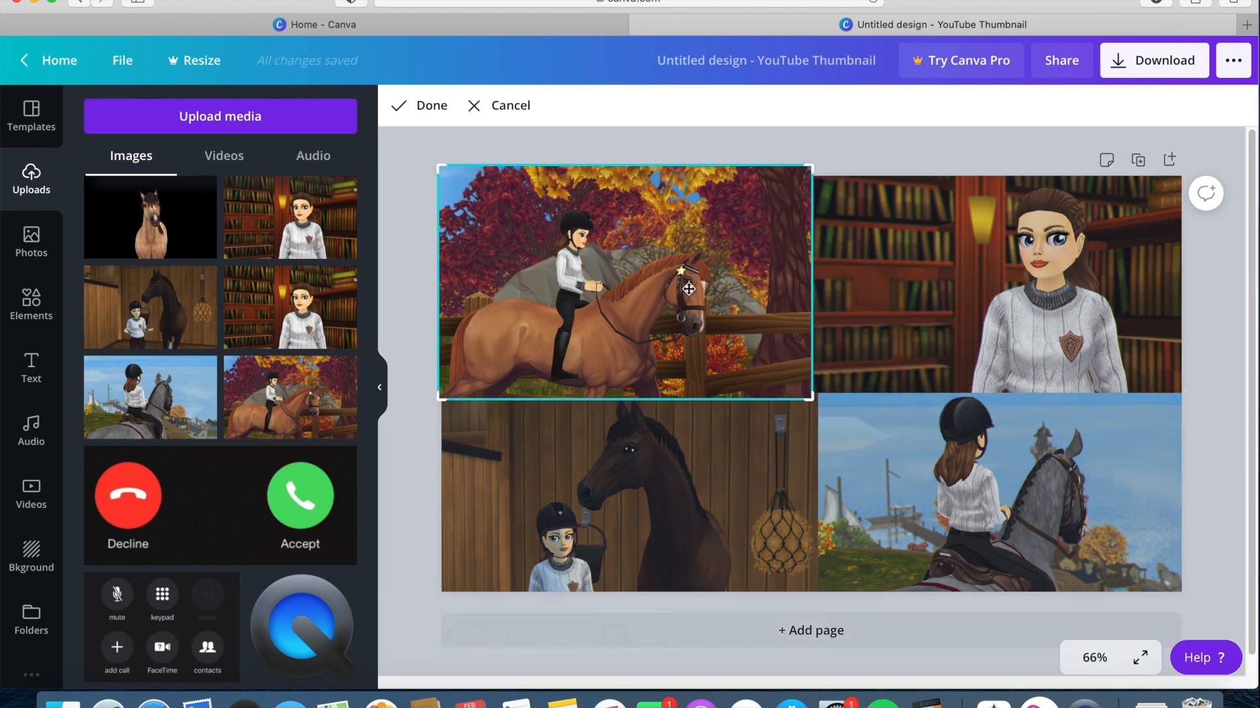
click(503, 105)
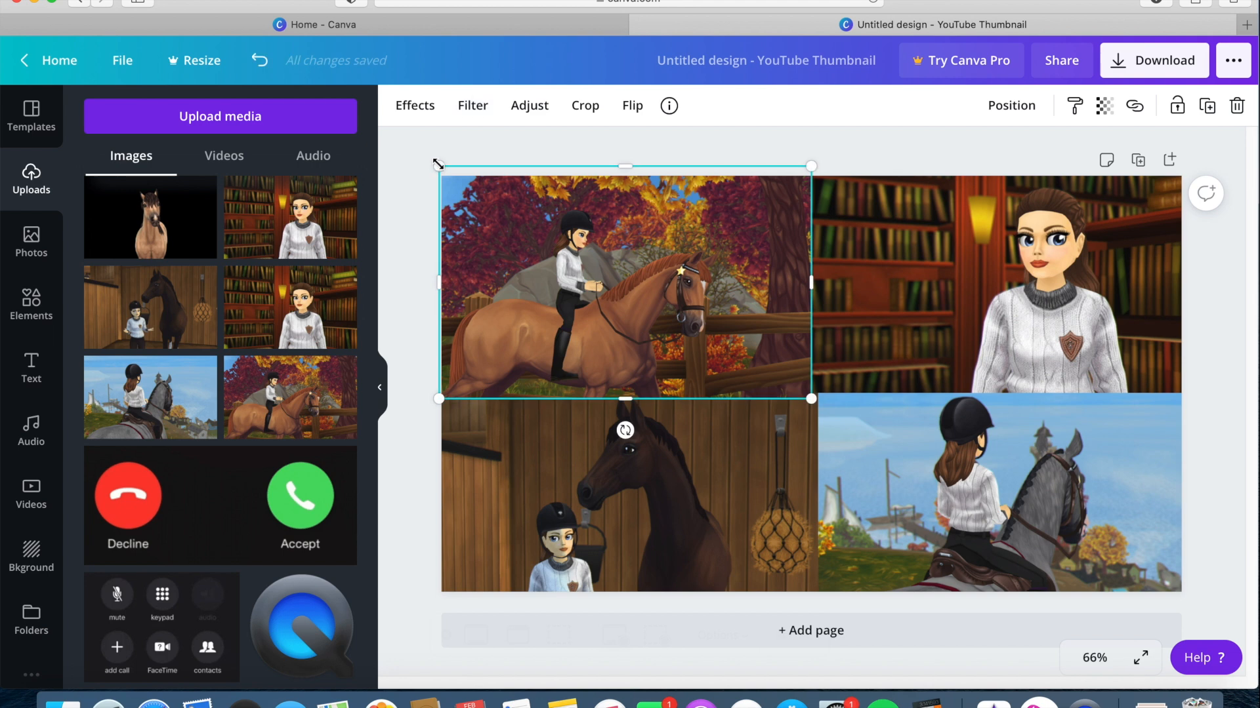
drag(425, 155, 408, 144)
drag(579, 306, 566, 300)
drag(795, 152, 820, 133)
click(790, 426)
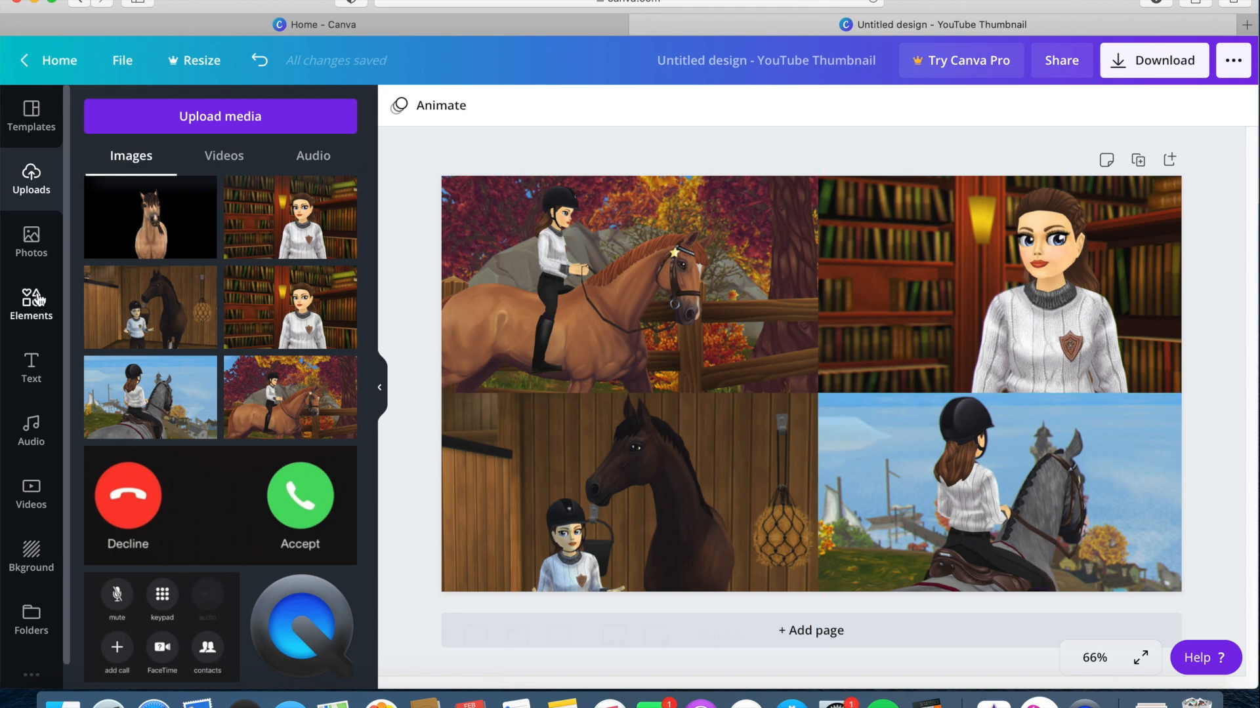
- Search the graphic elements for "label sticker" and look through the results for a title background
click(28, 257)
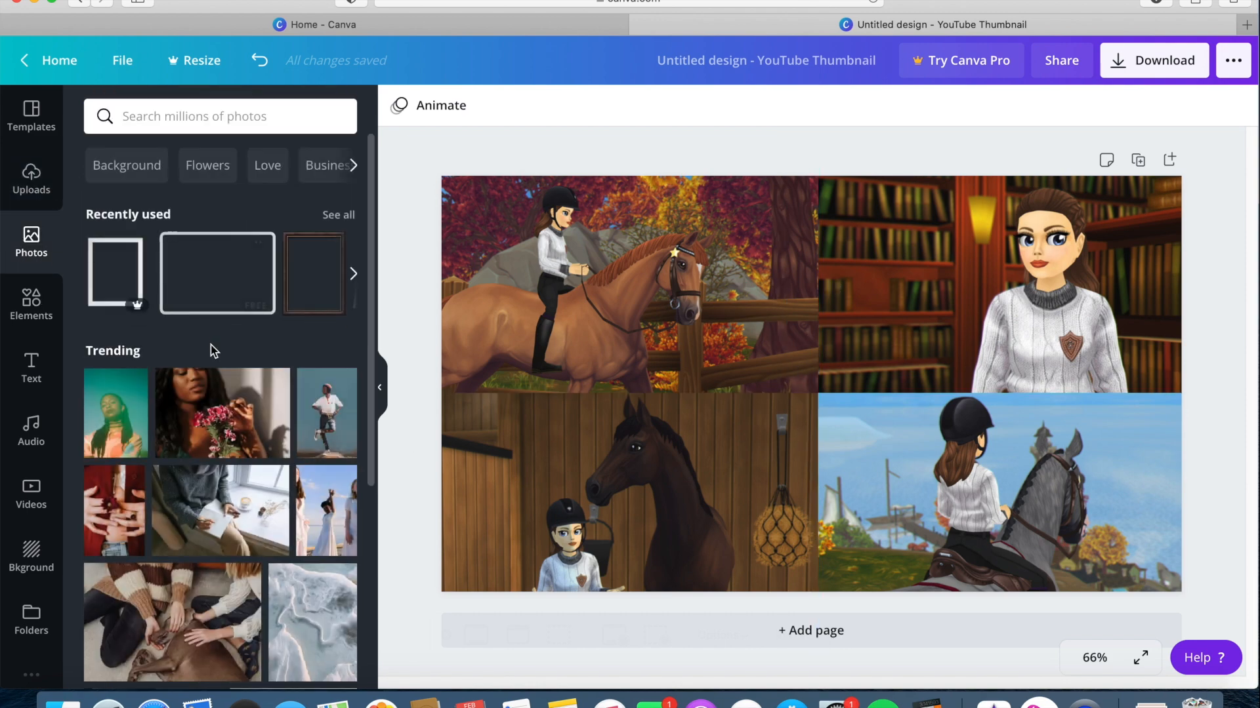
click(31, 303)
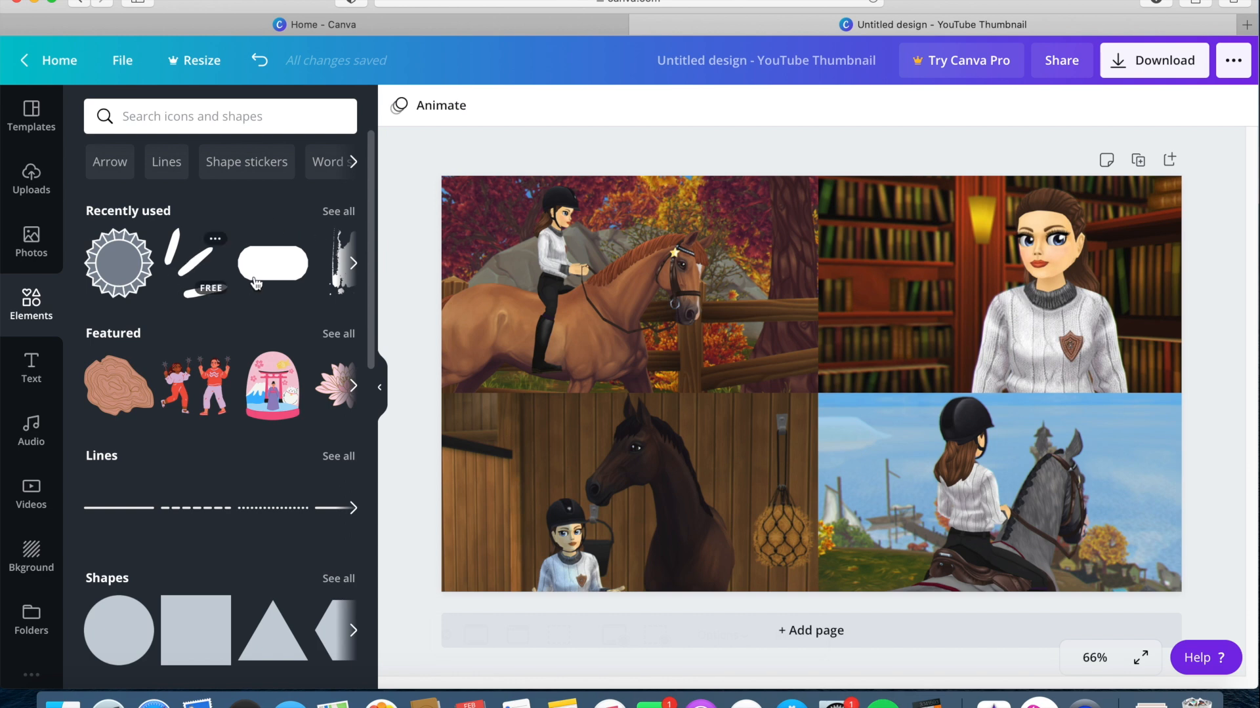
scroll(256, 284, right, 3)
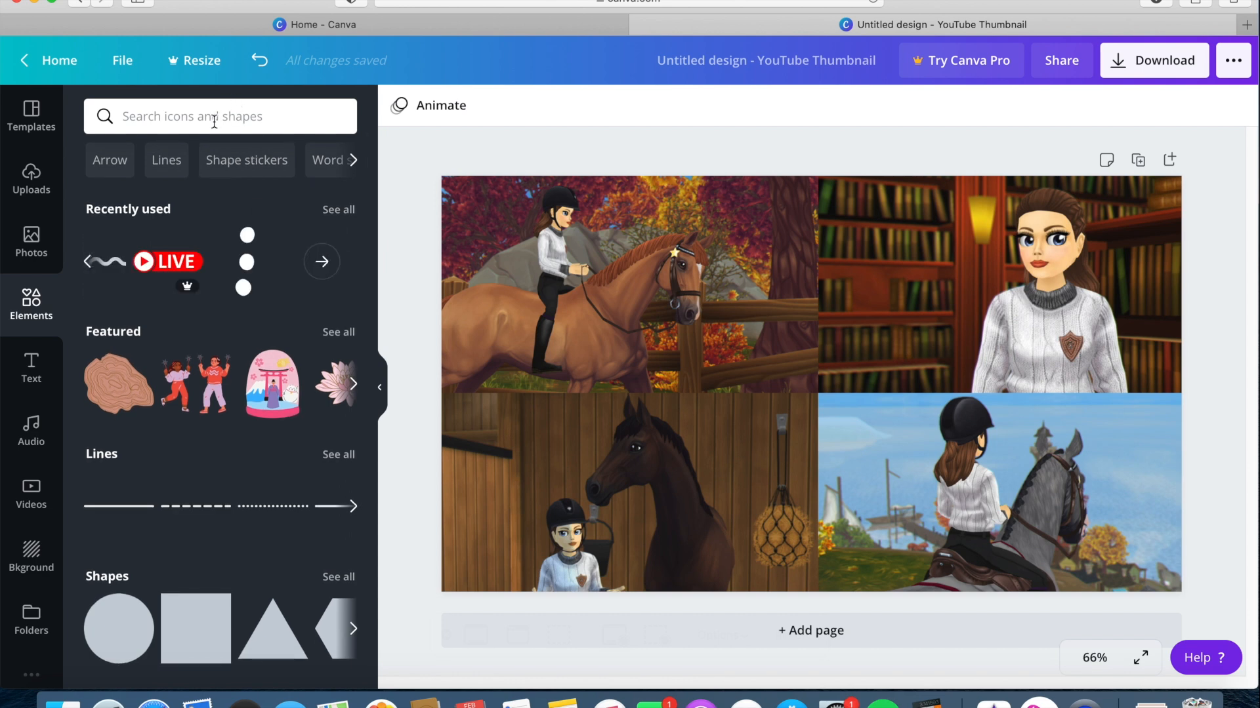
click(214, 120)
text(label s)
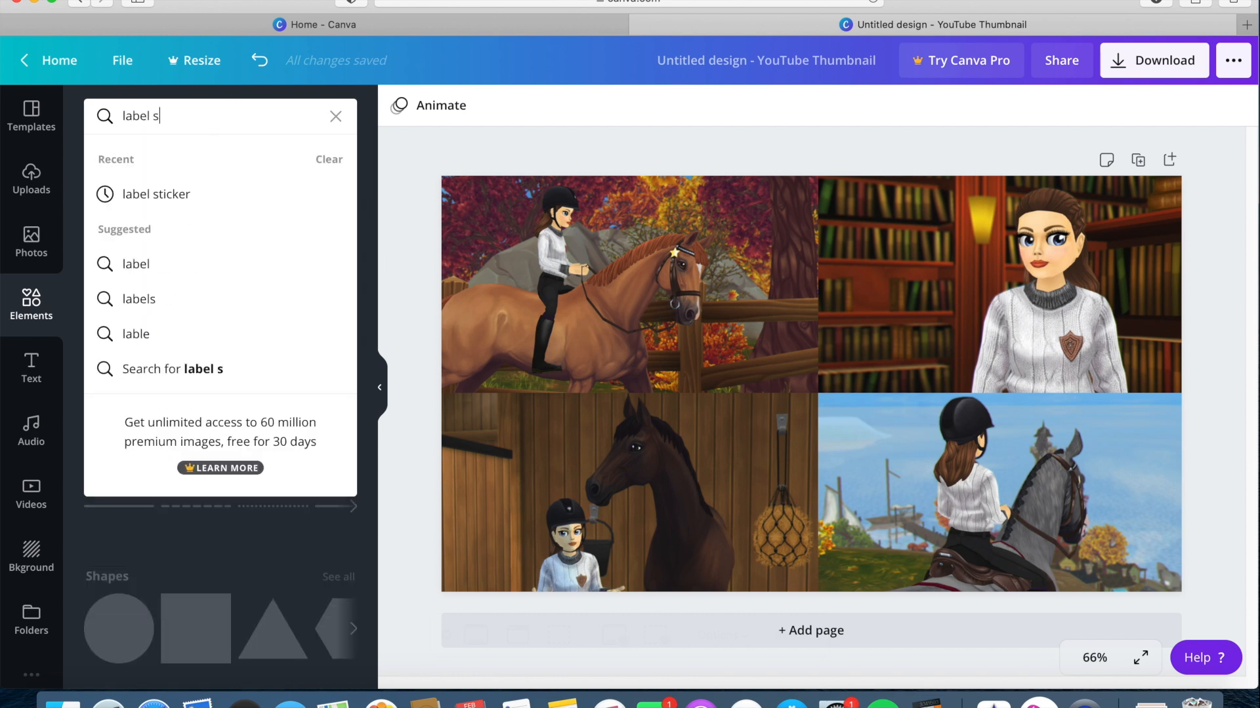
text(ticker)
key(Return)
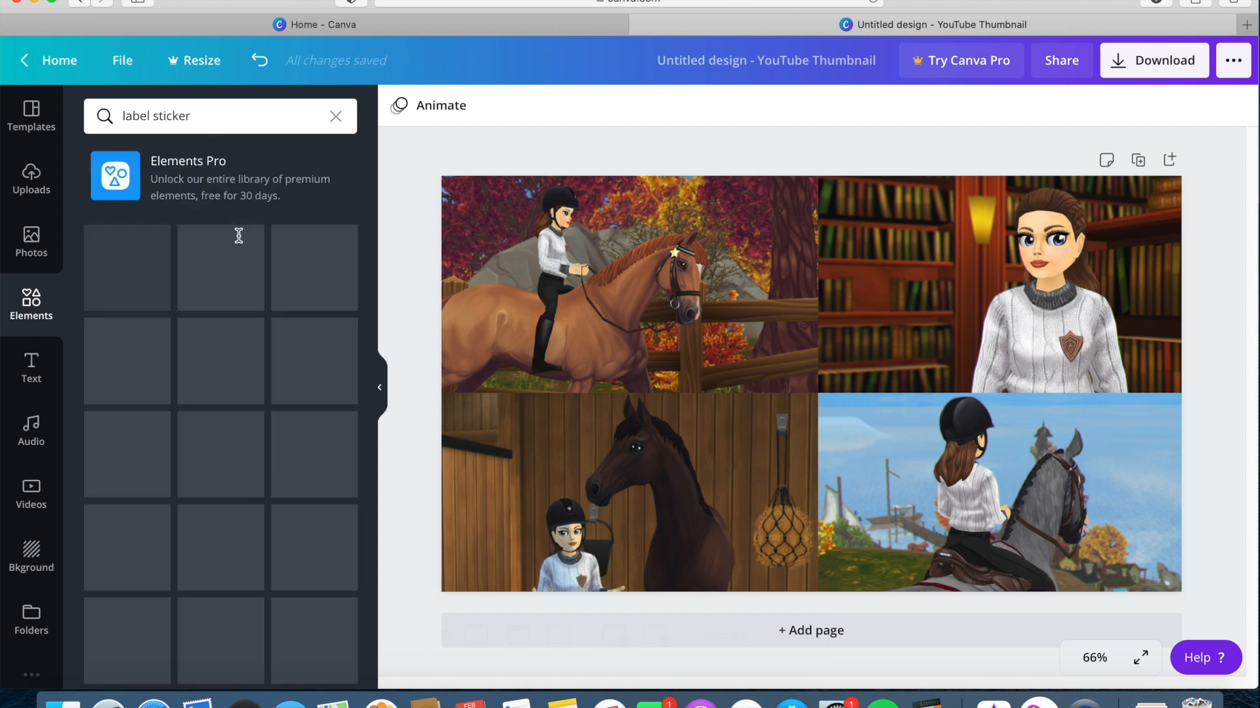
scroll(210, 447, down, 5)
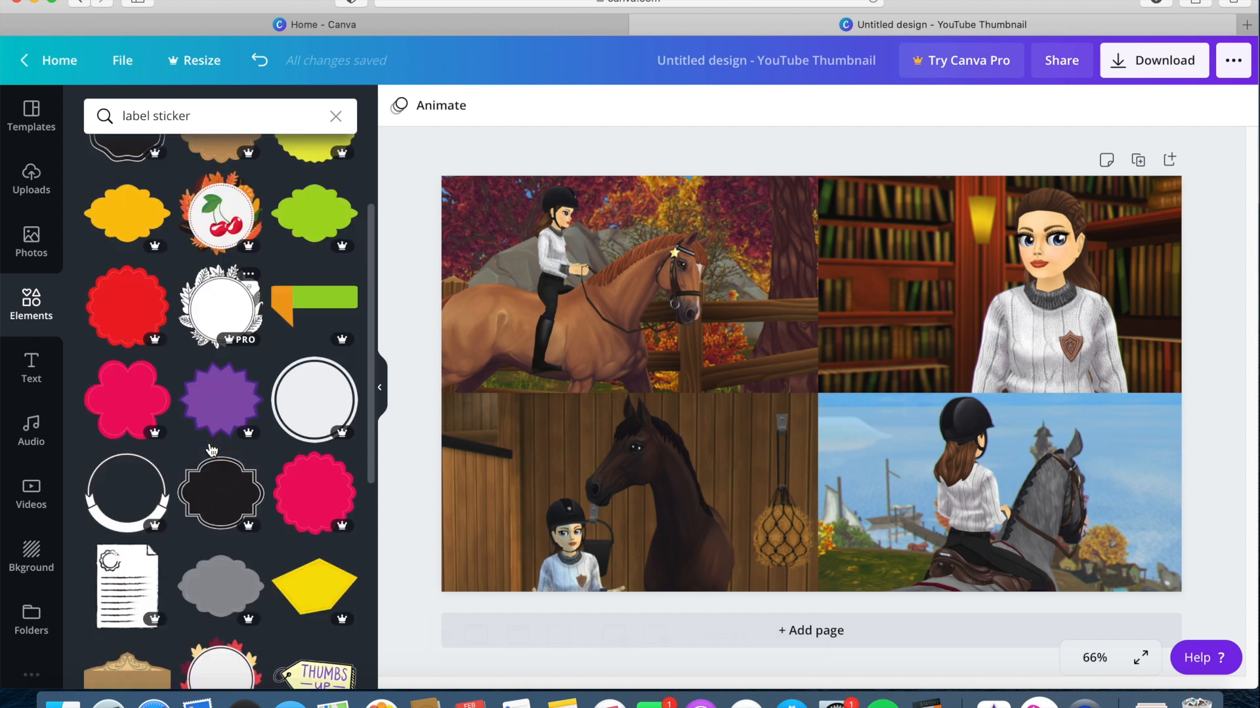
scroll(211, 450, down, 3)
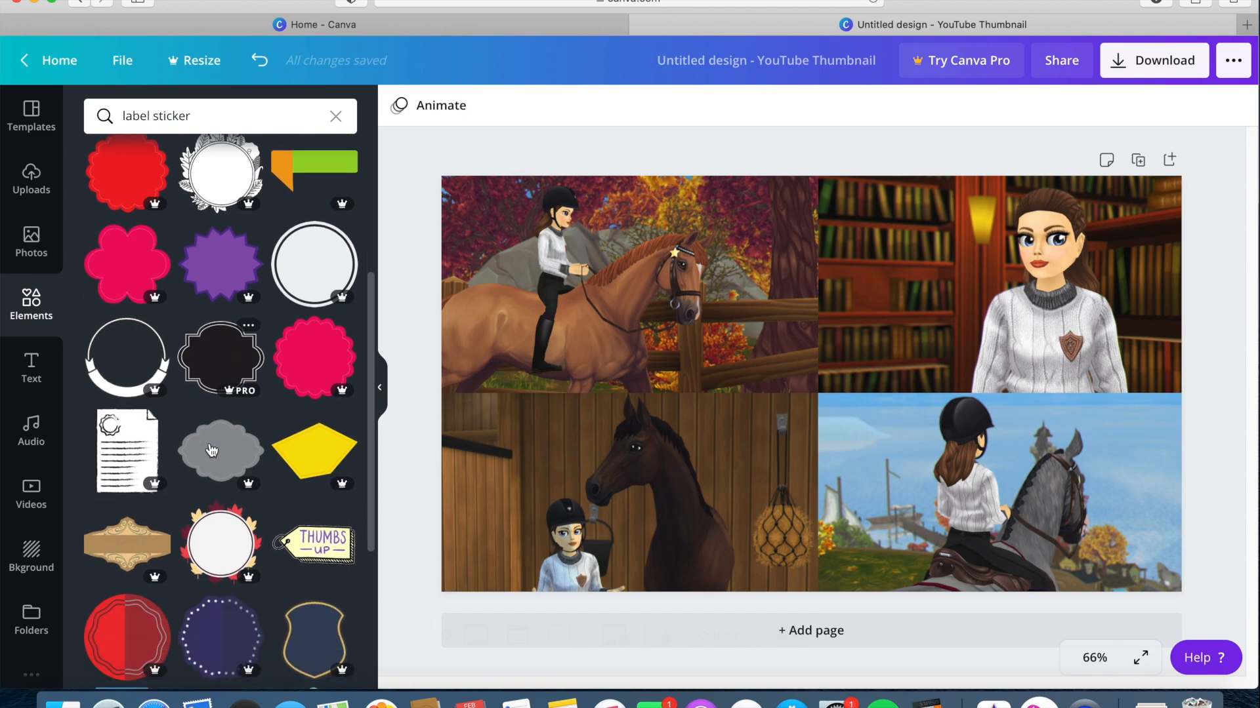
scroll(191, 569, down, 3)
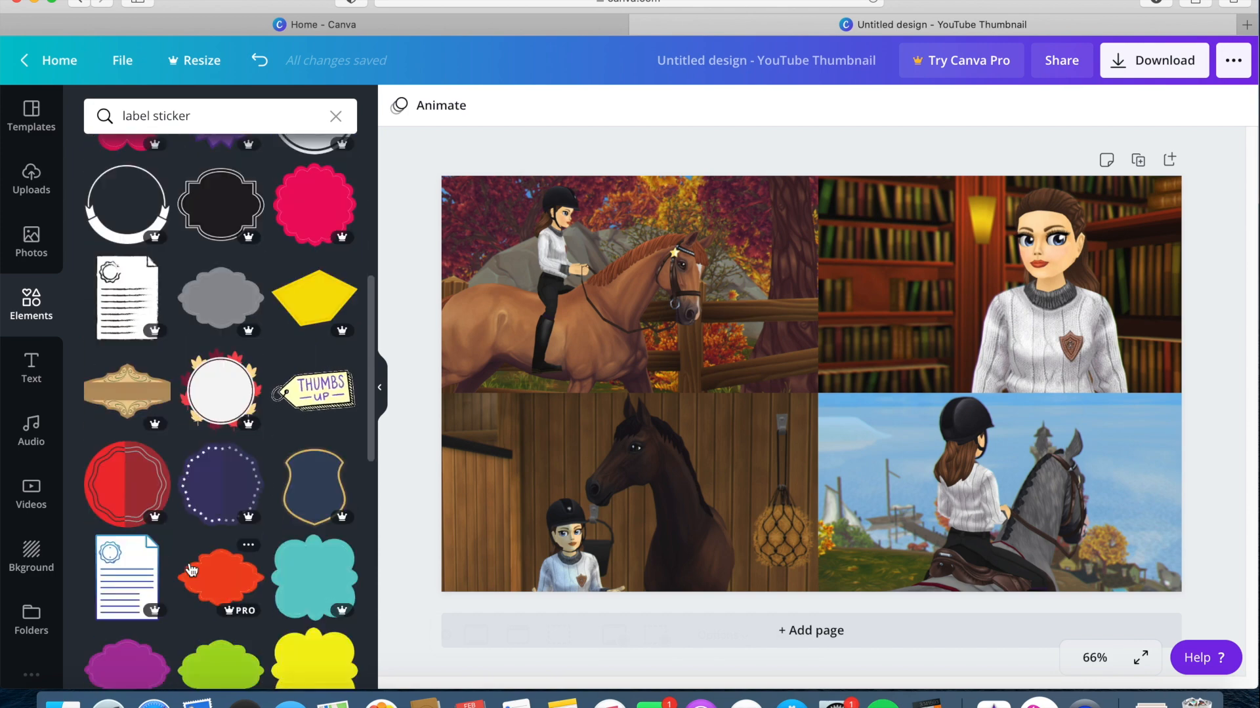
scroll(191, 569, up, 5)
scroll(191, 568, up, 5)
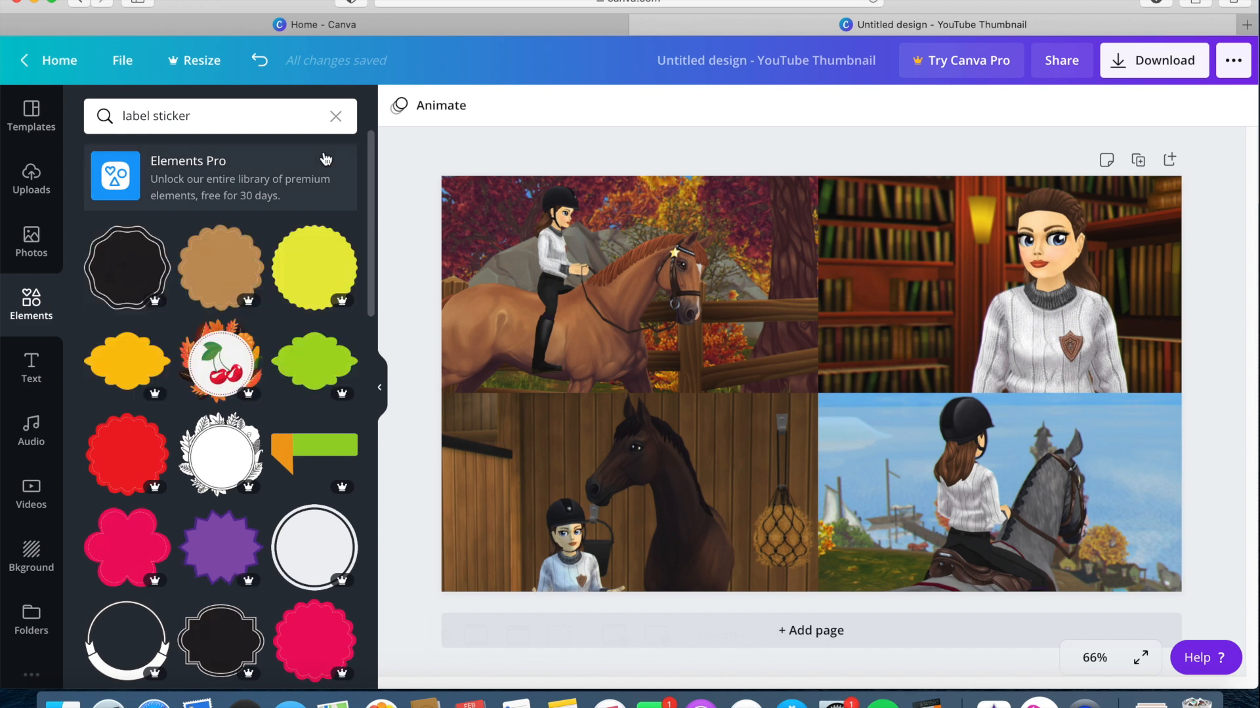
- Clear the label search and browse the suggested Shape stickers for a title background
click(335, 118)
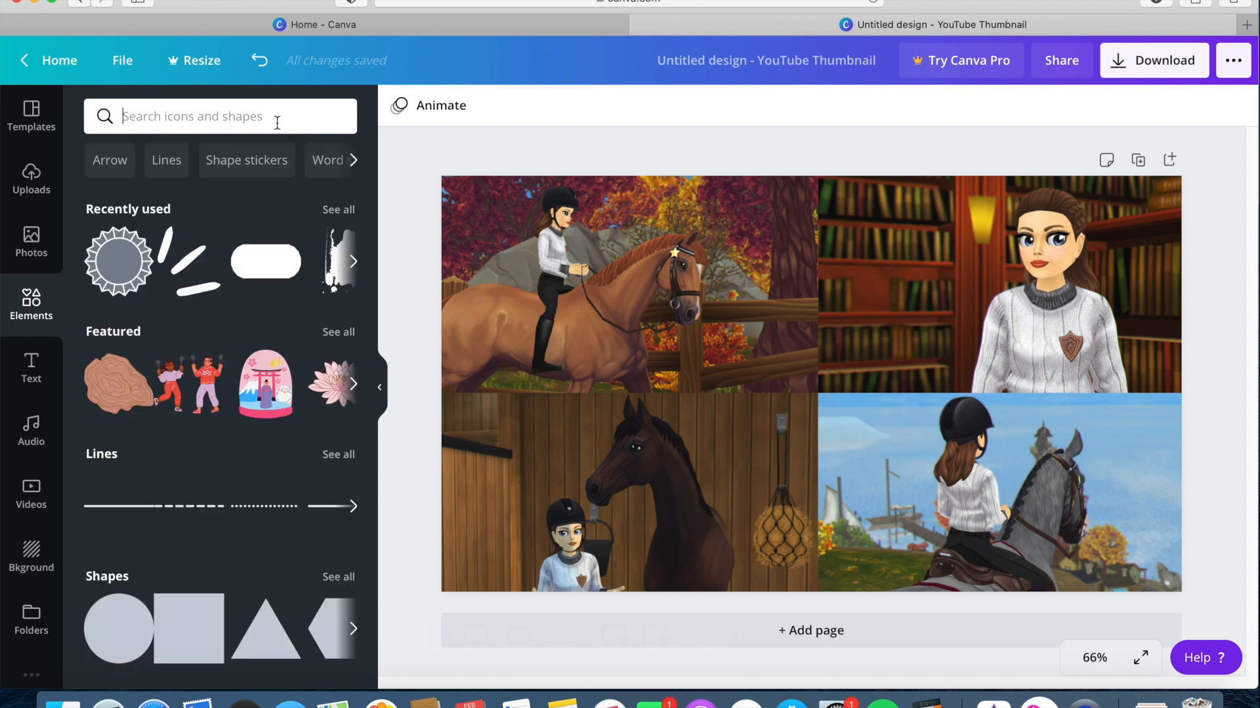
click(249, 160)
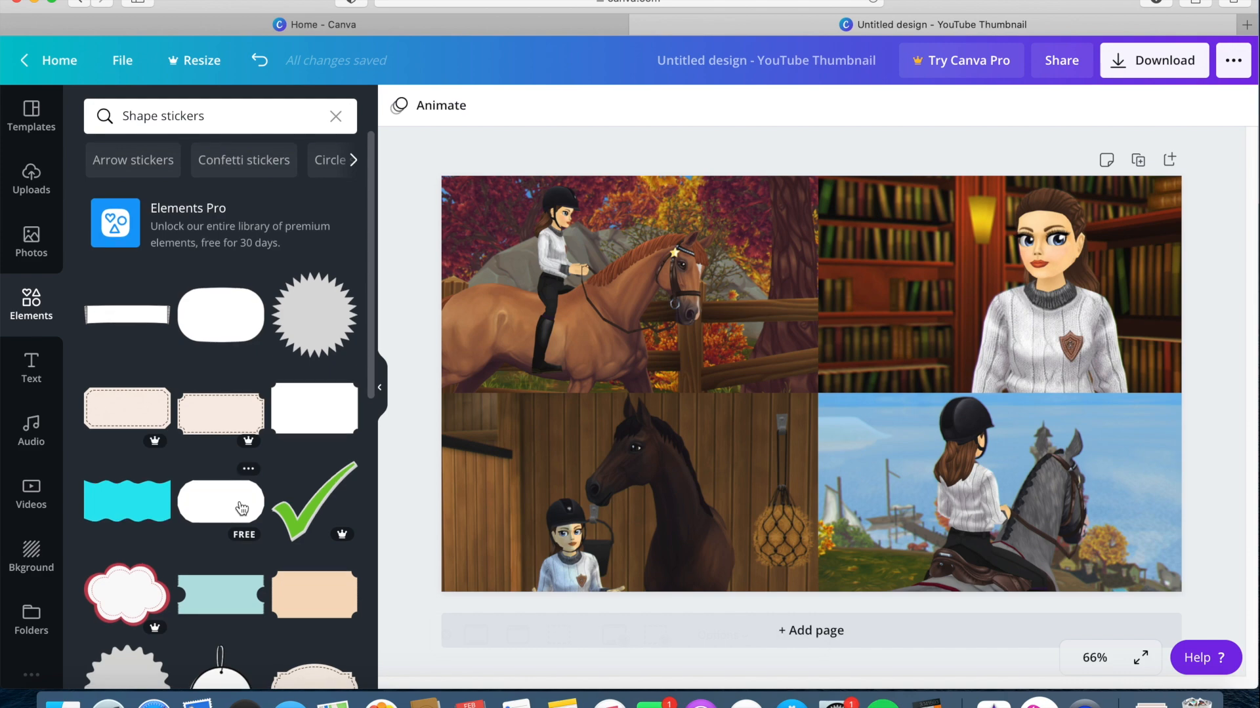
scroll(241, 509, down, 5)
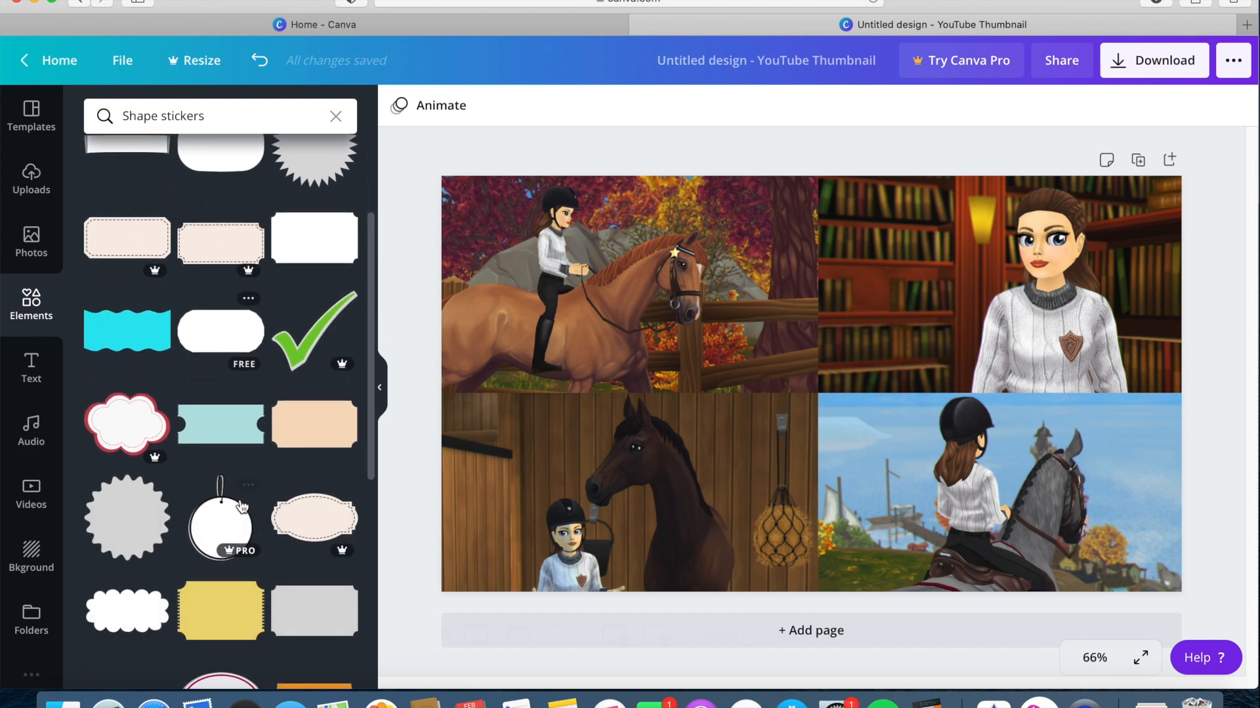
scroll(242, 506, down, 8)
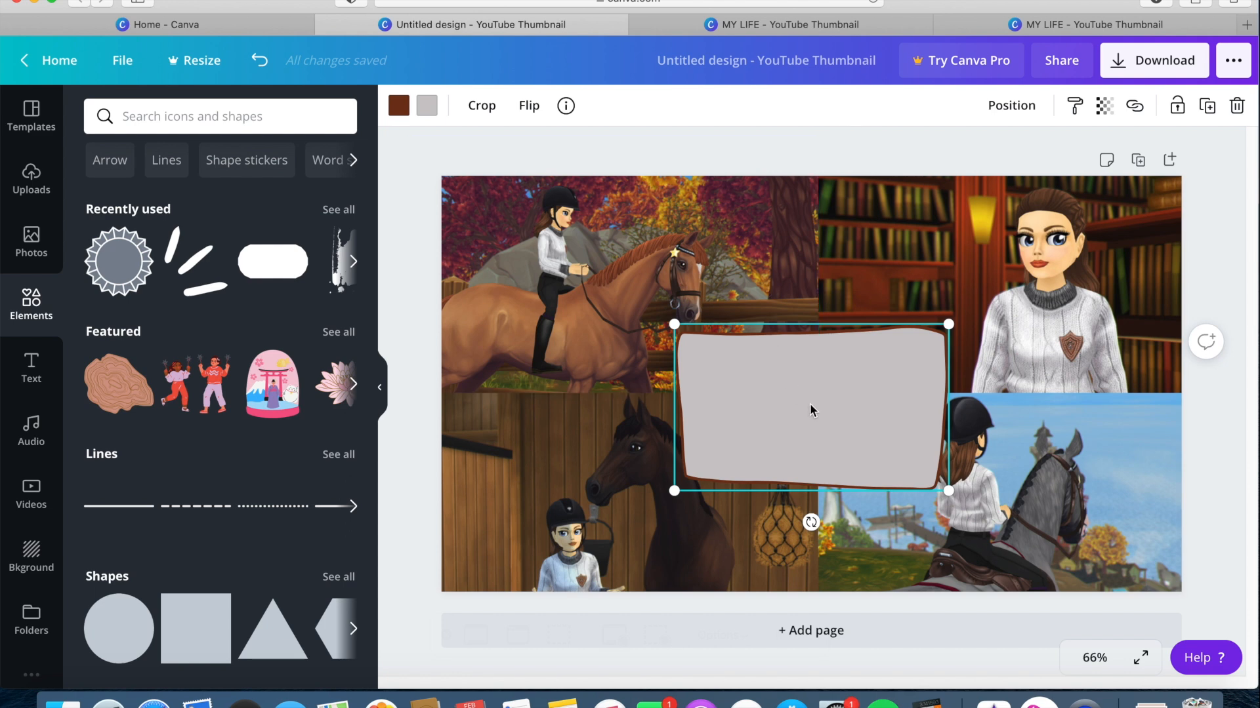
- Examine the colour choices for the label shape's brown outline and grey fill
click(400, 106)
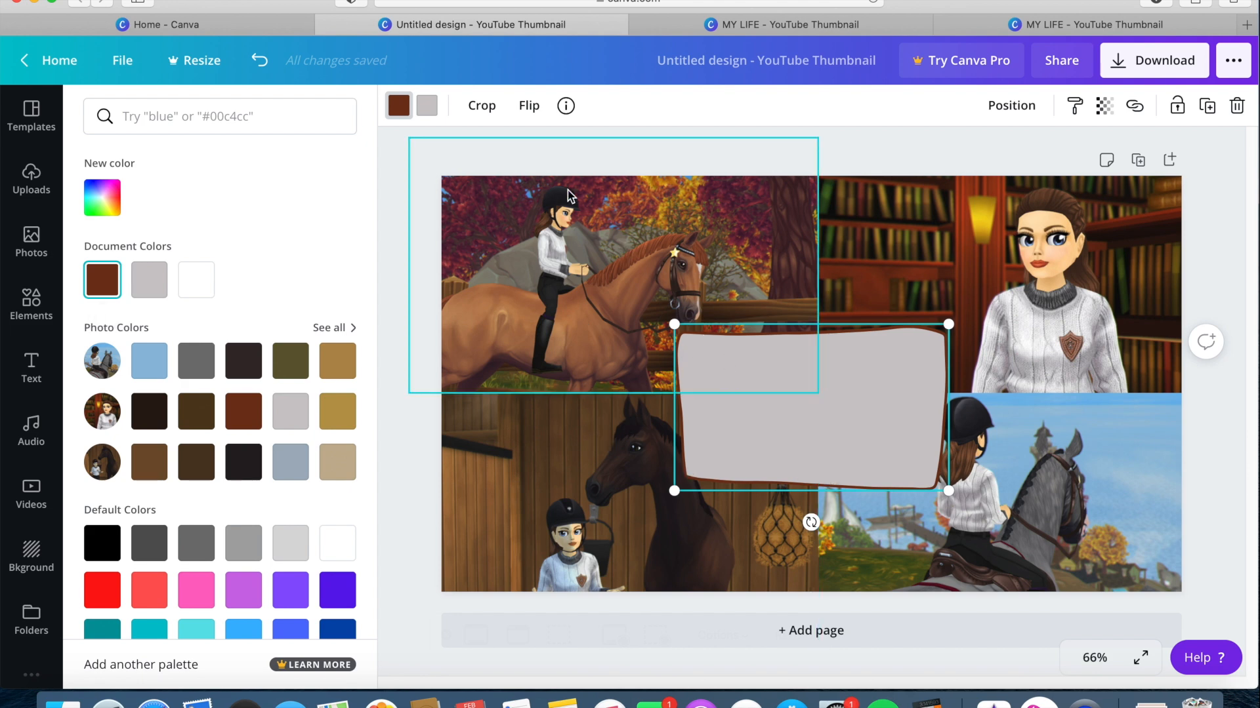
click(428, 107)
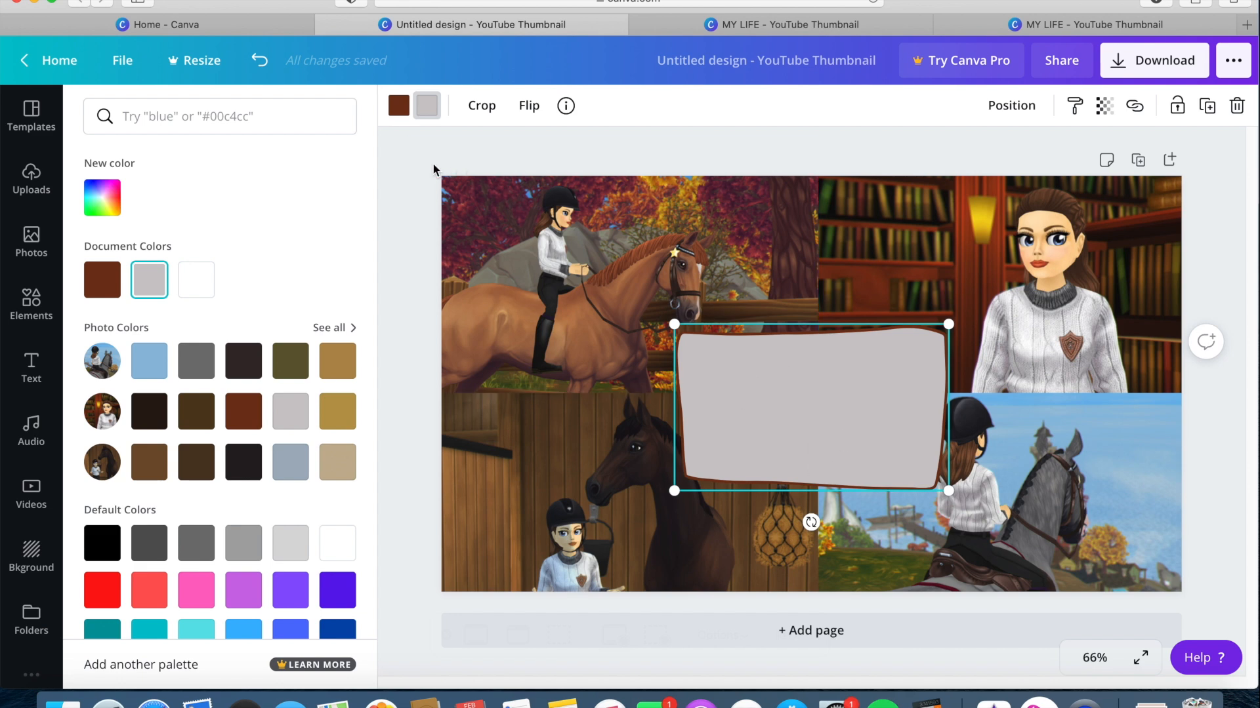
click(410, 158)
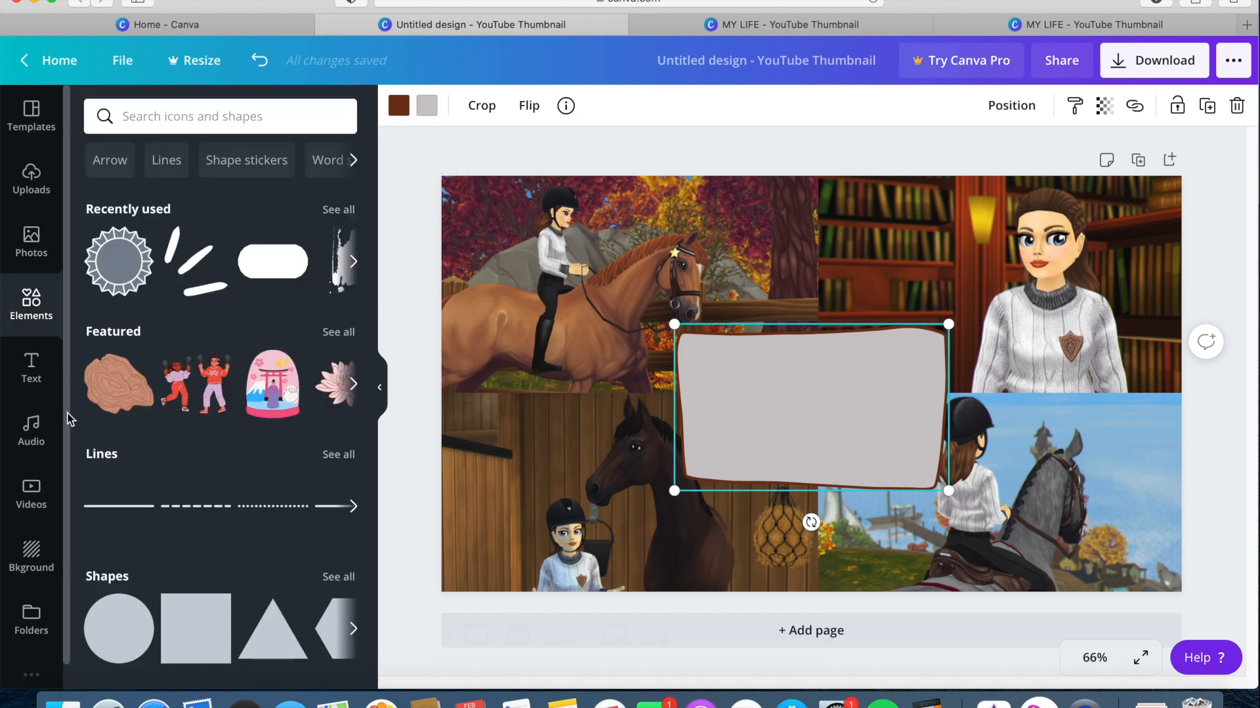
- Add a heading reading "DAY IN" over the upper part of the grey label shape
click(26, 376)
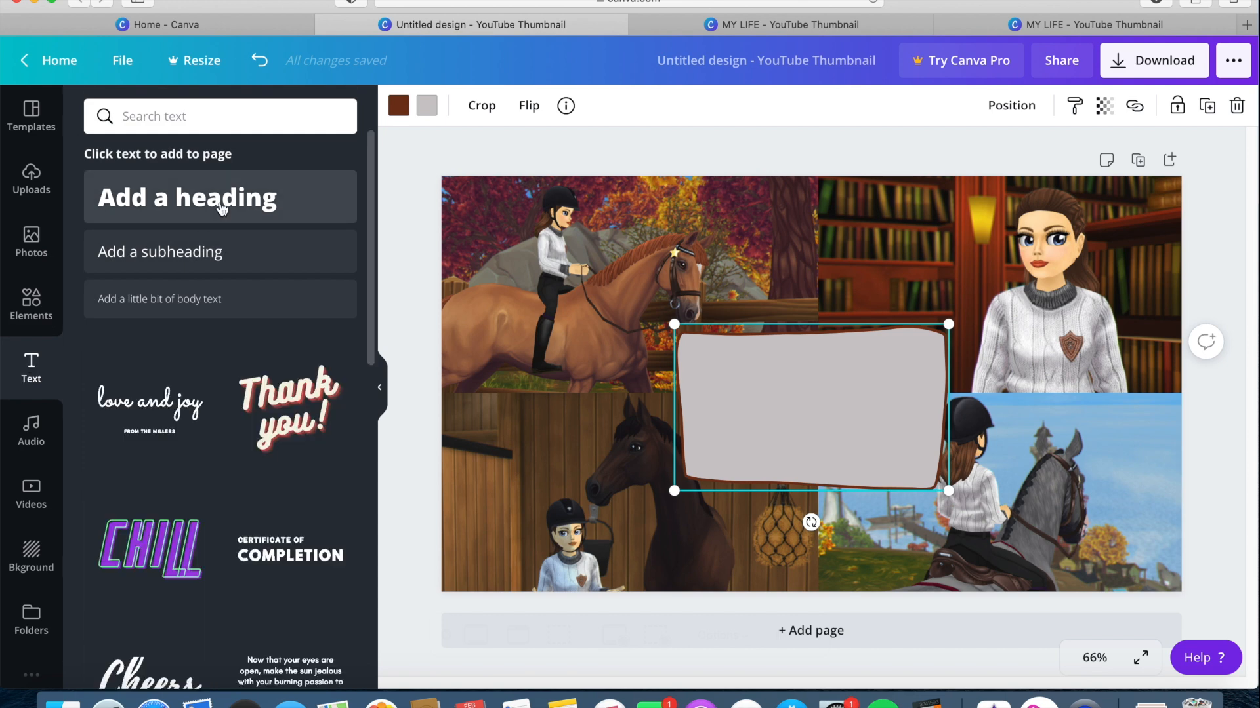
click(222, 208)
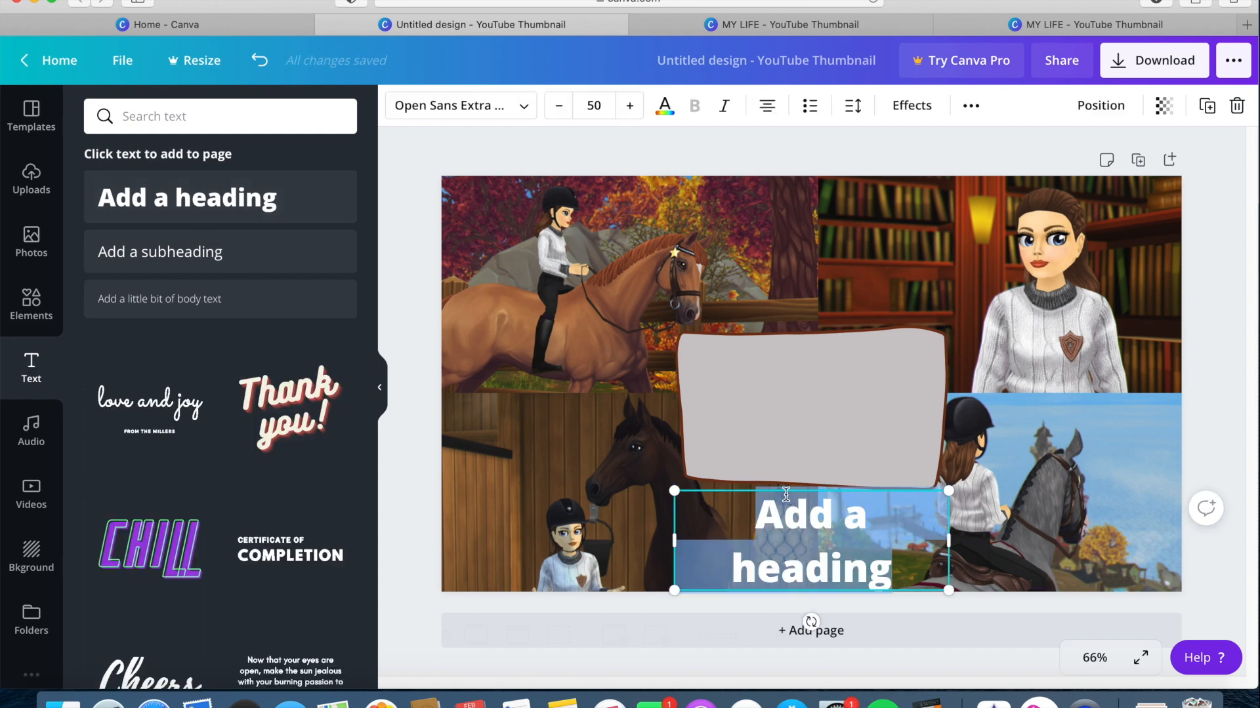
text(DAY IN)
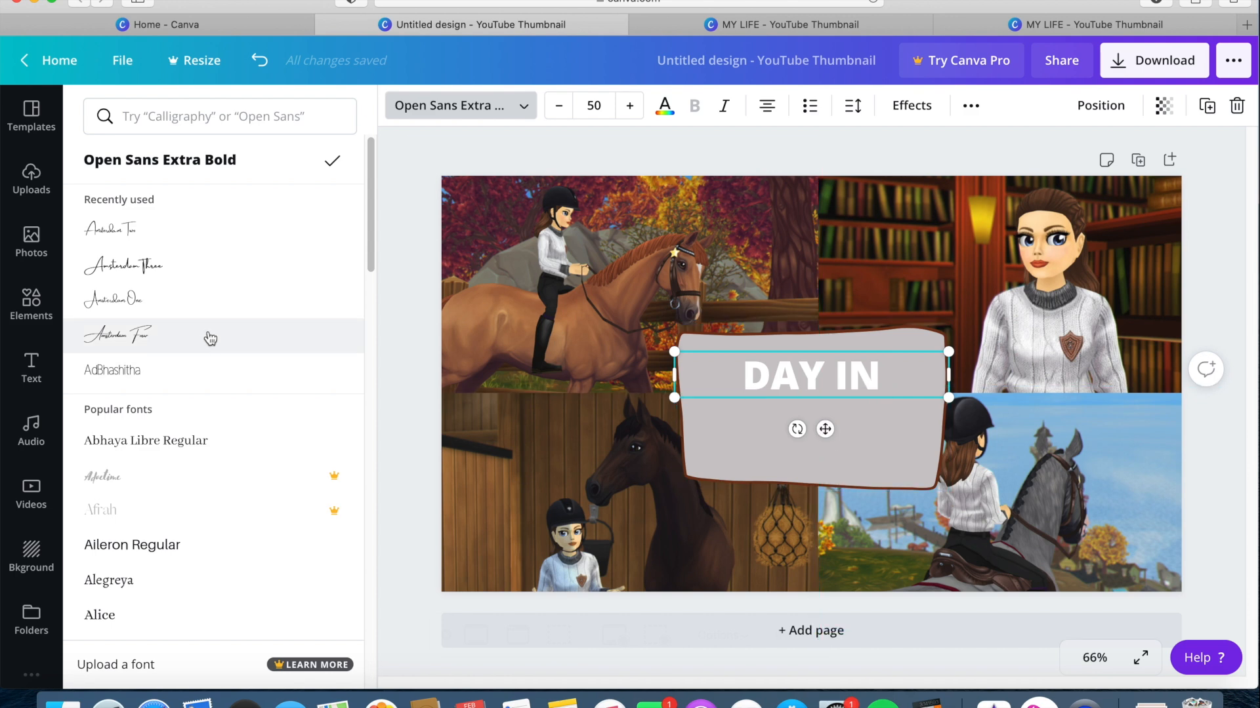
- Change the DAY IN heading's font to Belleza and enlarge it to size 82.5
scroll(231, 416, down, 2)
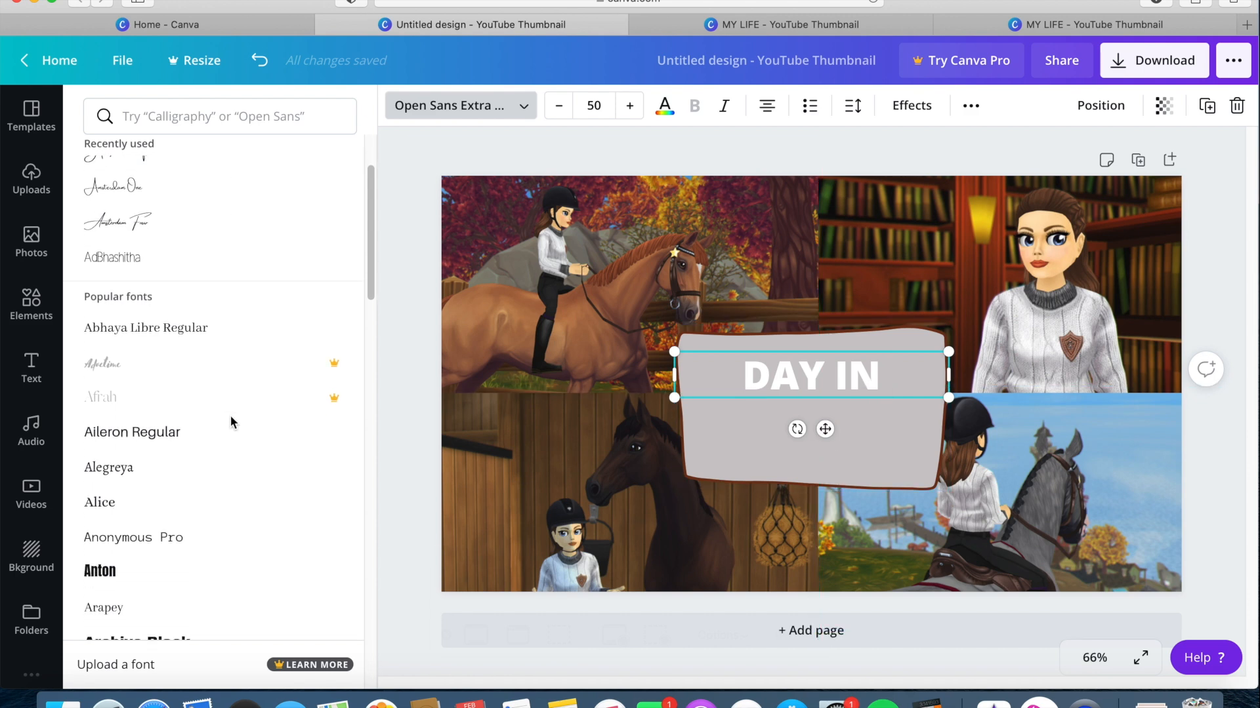
click(165, 570)
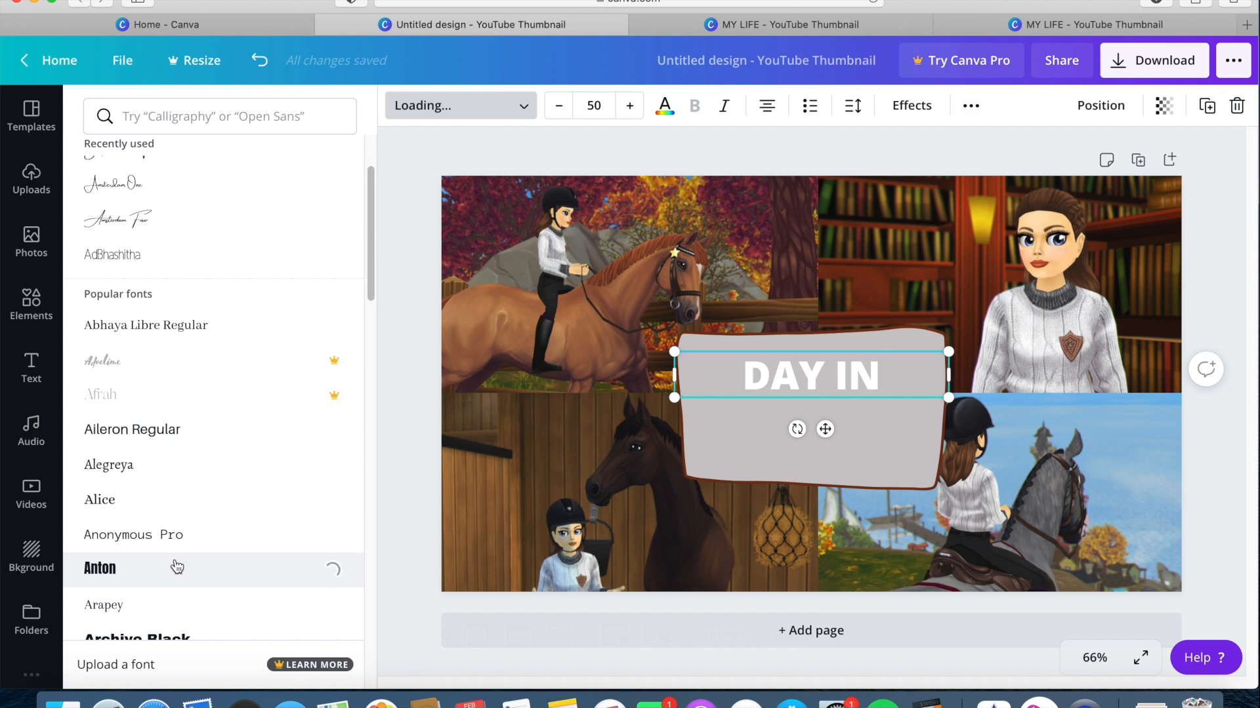
scroll(202, 501, down, 1)
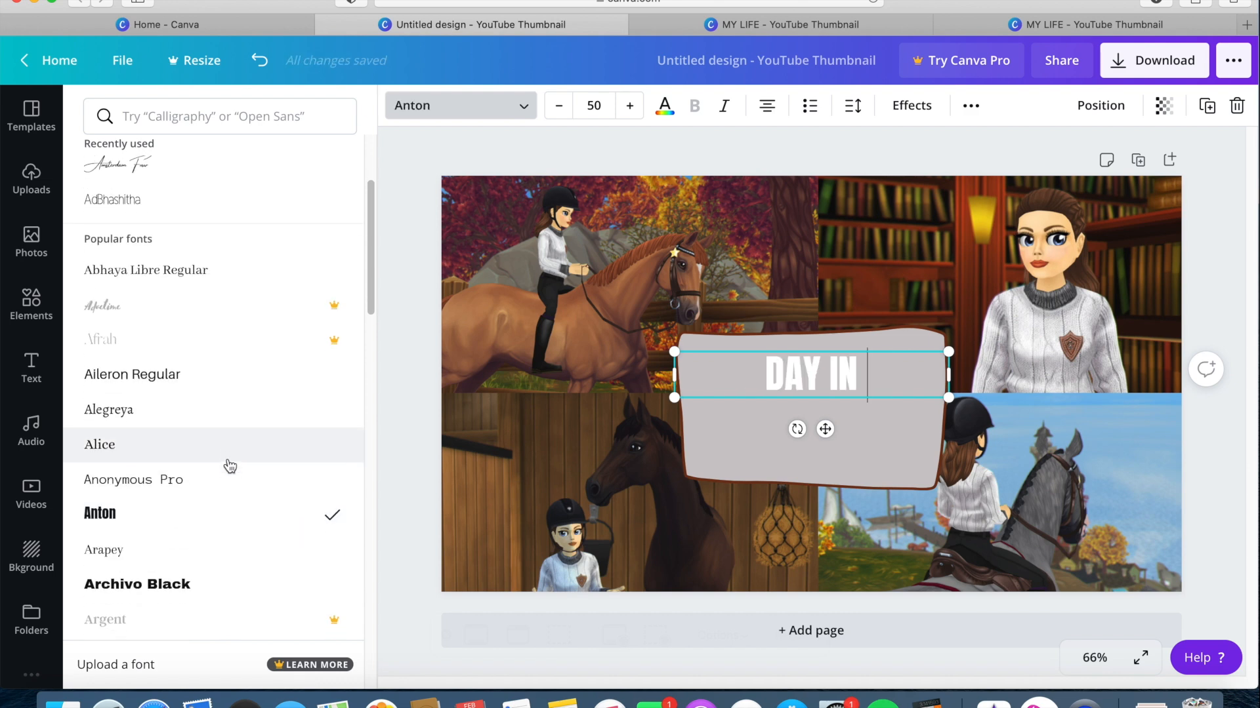
scroll(230, 466, down, 1)
scroll(230, 466, down, 4)
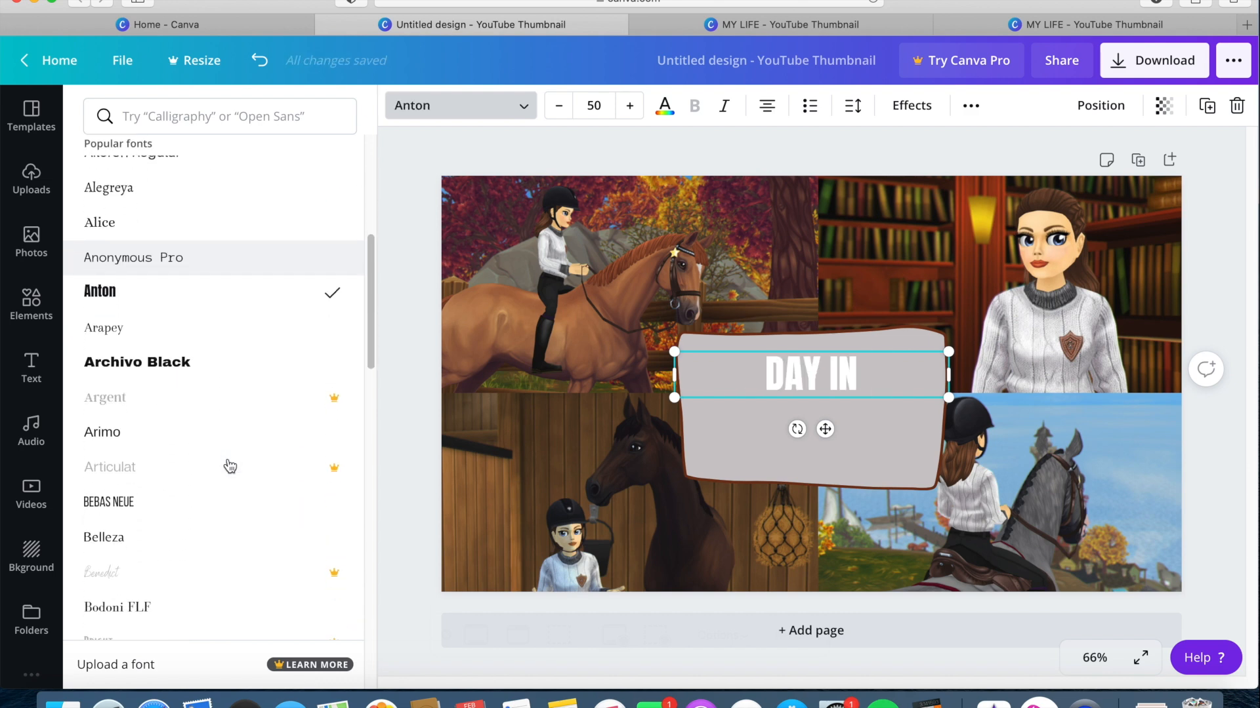
click(196, 501)
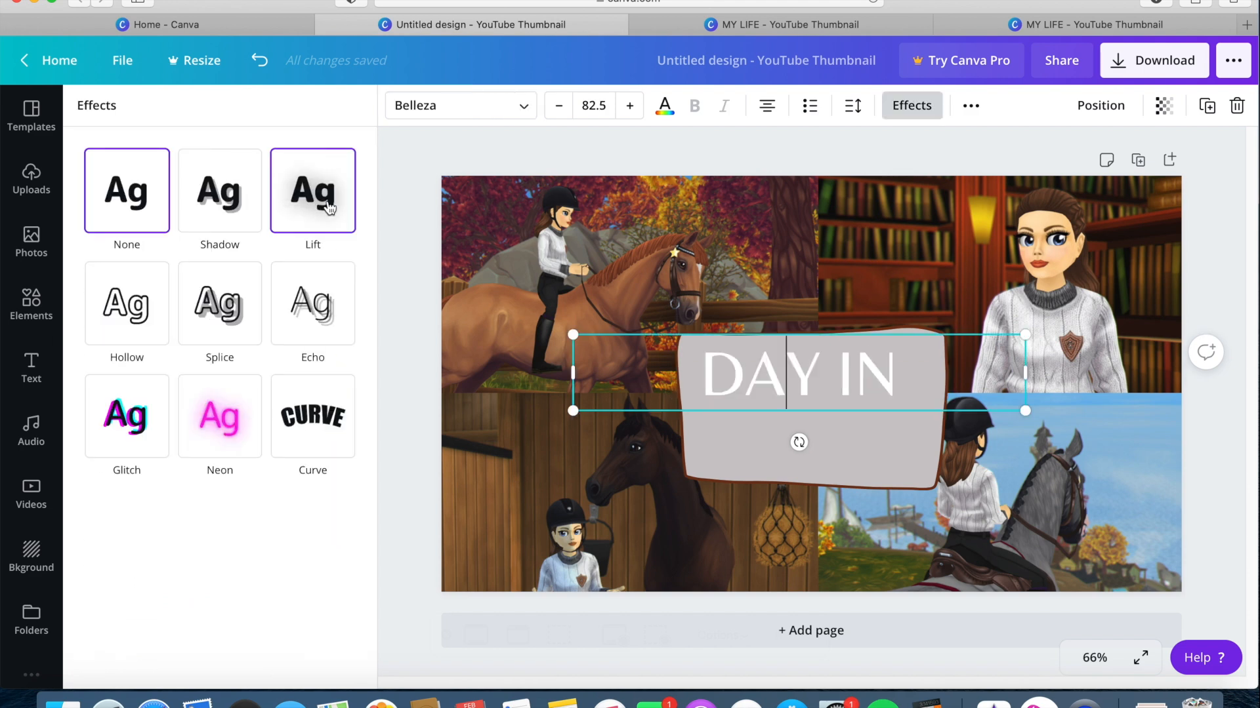
- Apply the Shadow effect to the DAY IN heading and shift it slightly to centre it on the label
click(330, 209)
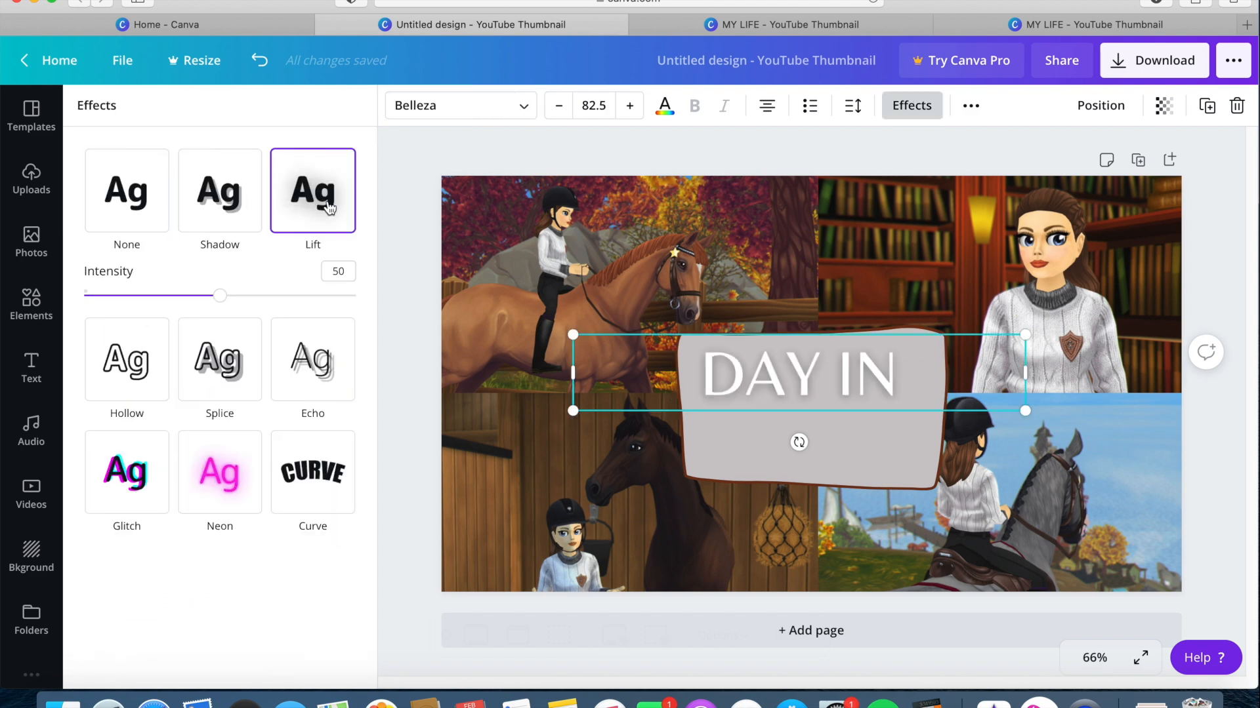
click(244, 198)
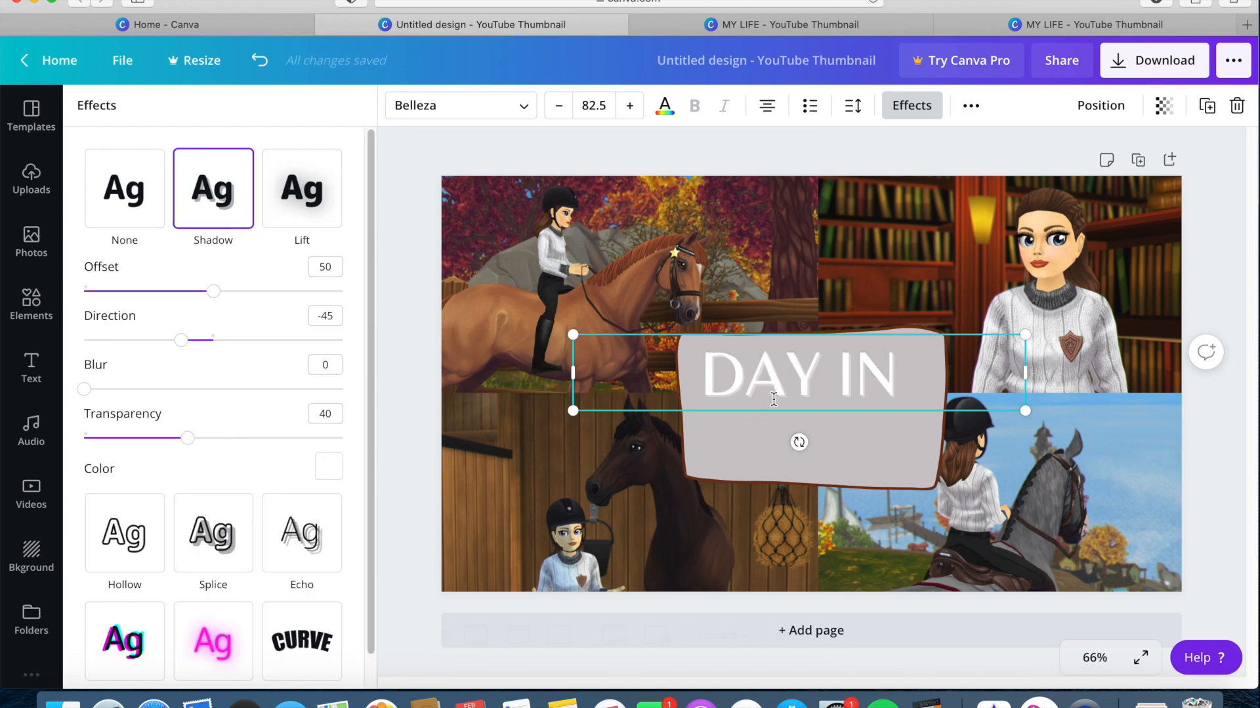
drag(799, 406, 806, 404)
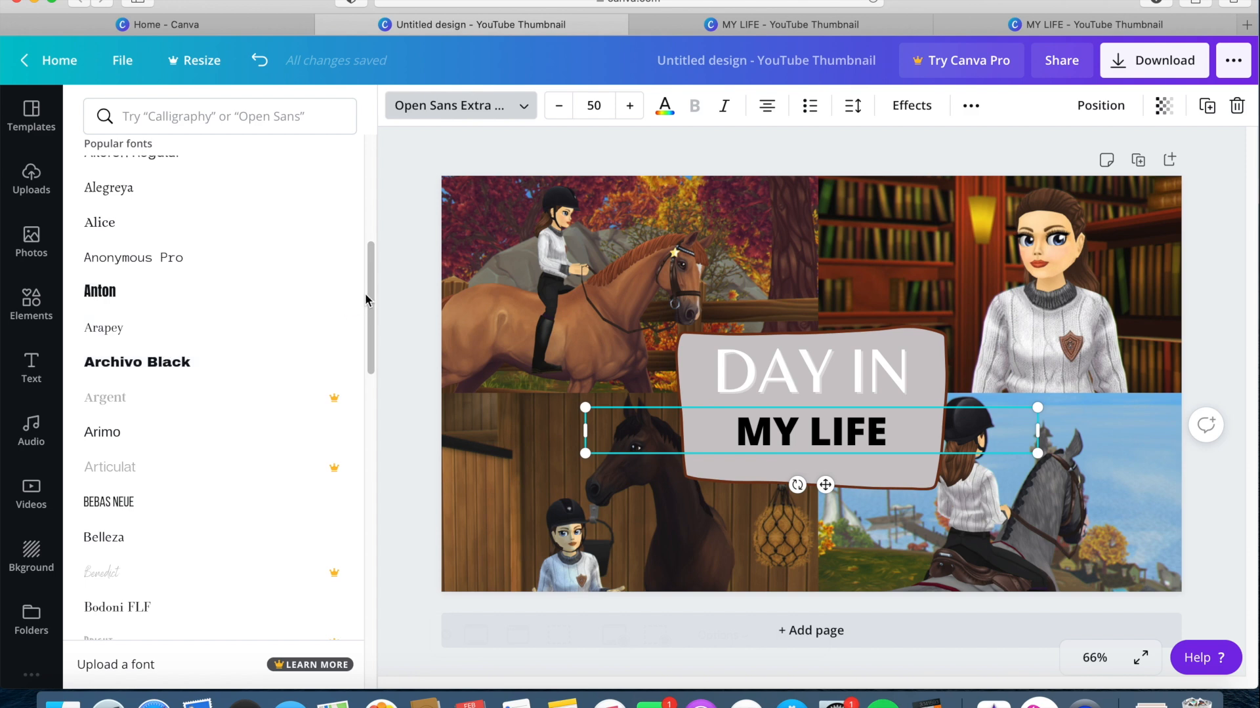
- Change the MY LIFE heading's font to Architects Daughter
scroll(349, 459, down, 5)
scroll(345, 498, down, 5)
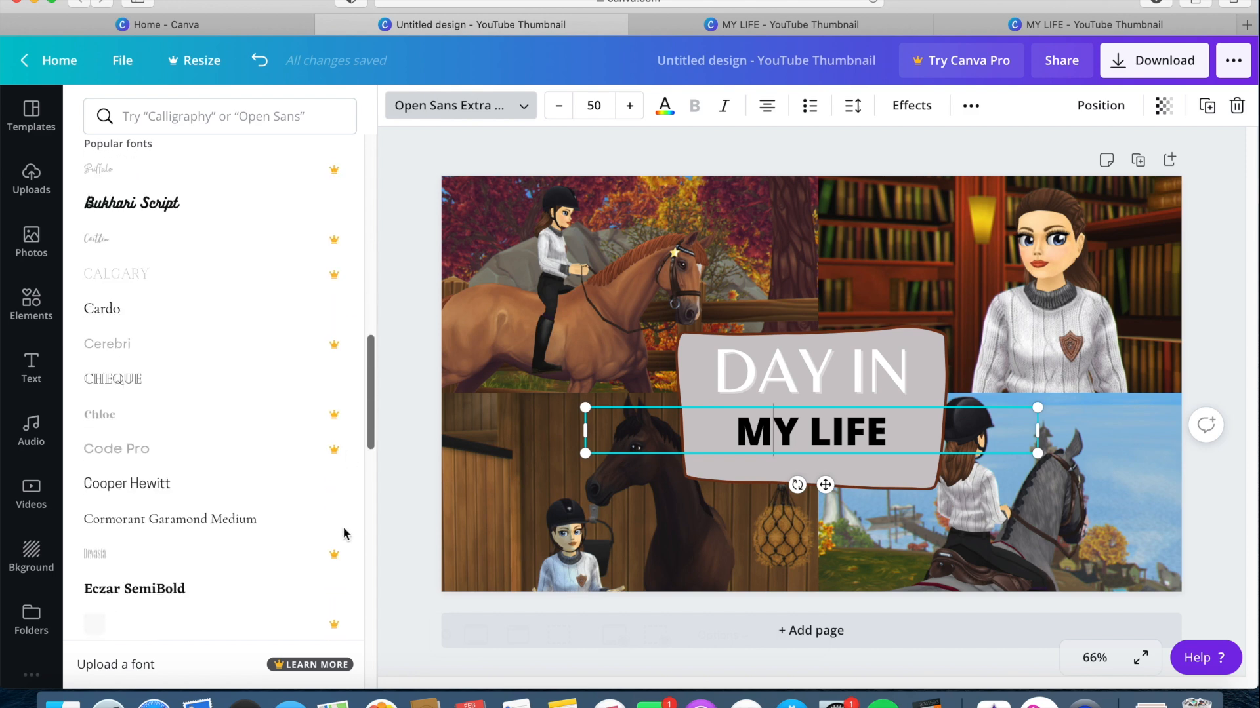
scroll(344, 528, down, 8)
scroll(343, 530, down, 5)
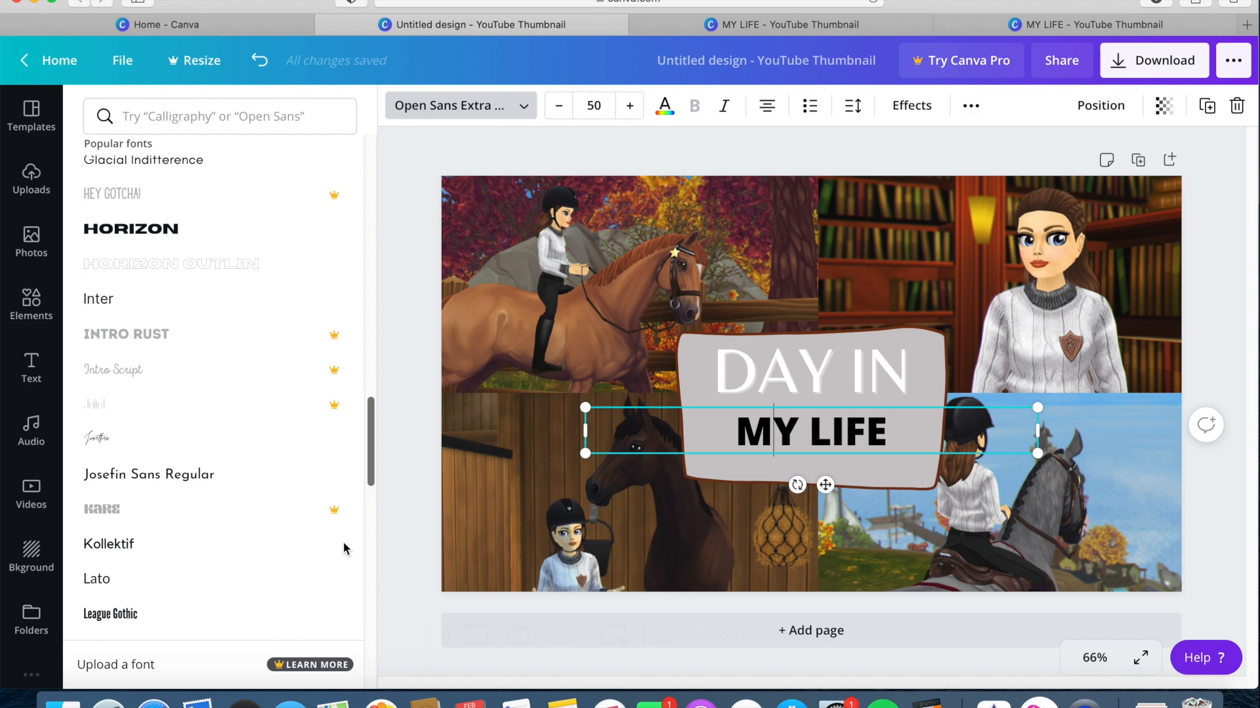
scroll(341, 577, down, 5)
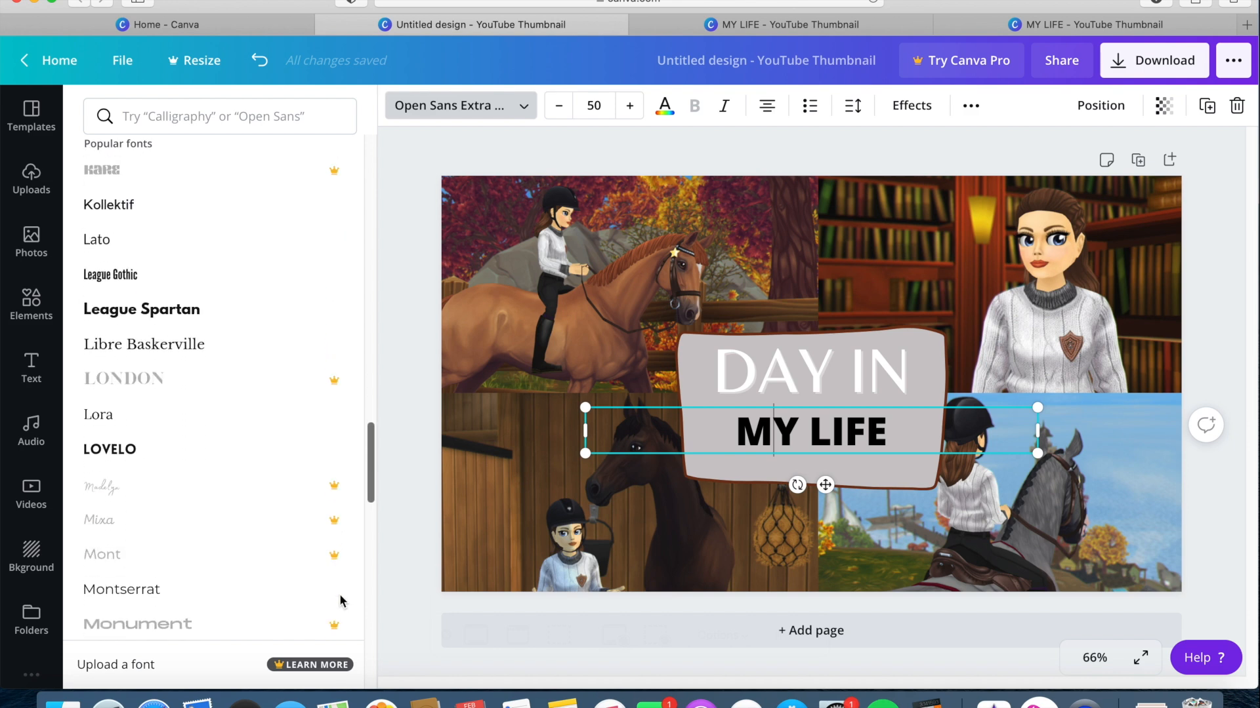
drag(371, 446, 367, 530)
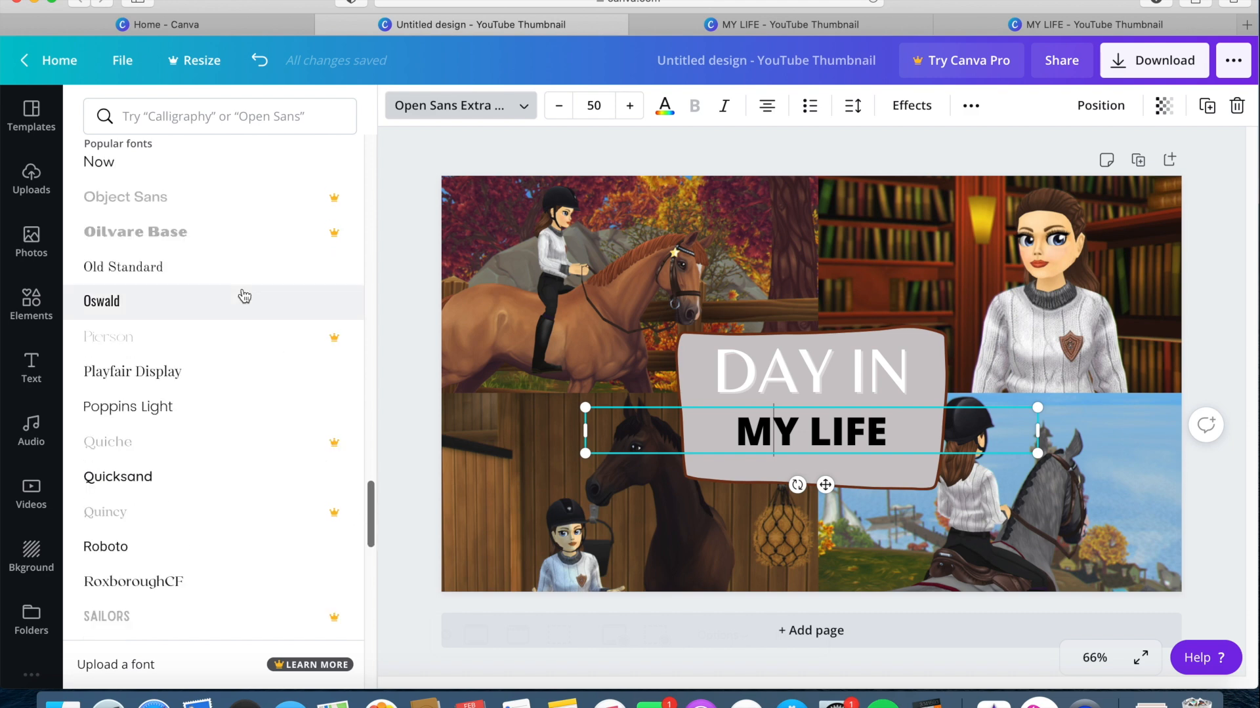
scroll(371, 514, up, 1)
drag(372, 515, 372, 486)
click(147, 303)
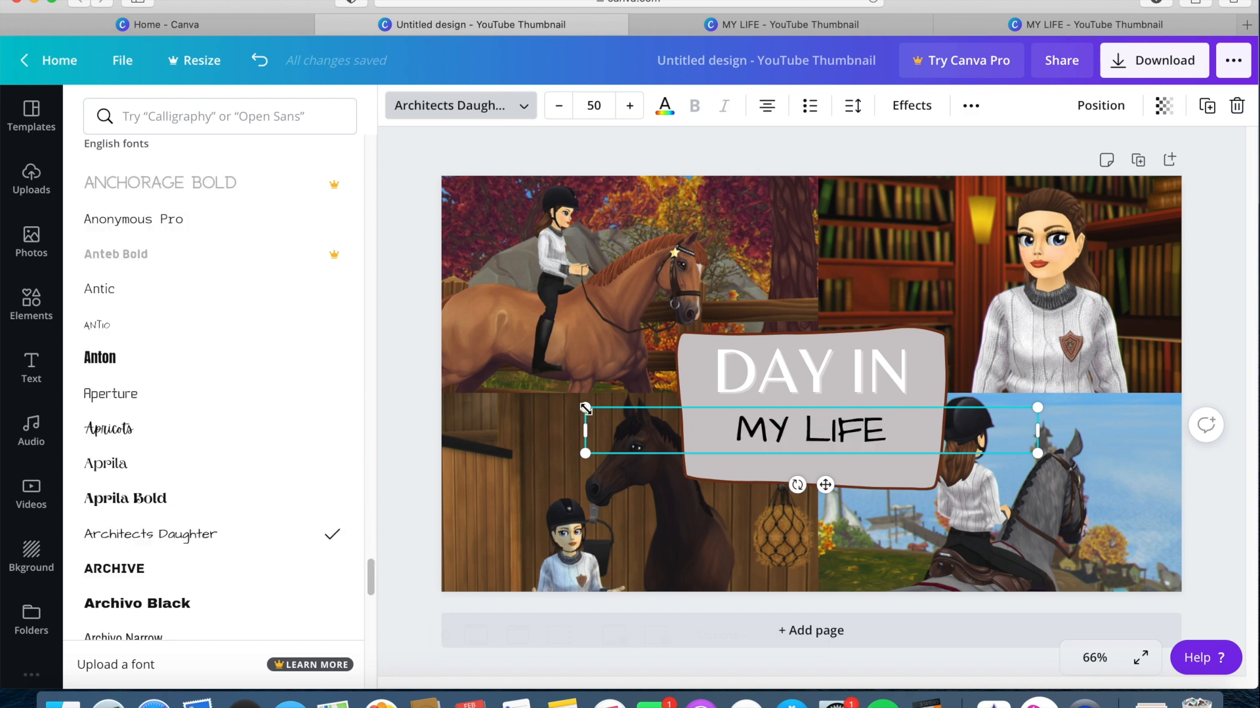
- Enlarge the MY LIFE heading to size 69.7 and centre it on the label beneath DAY IN
drag(551, 390, 472, 373)
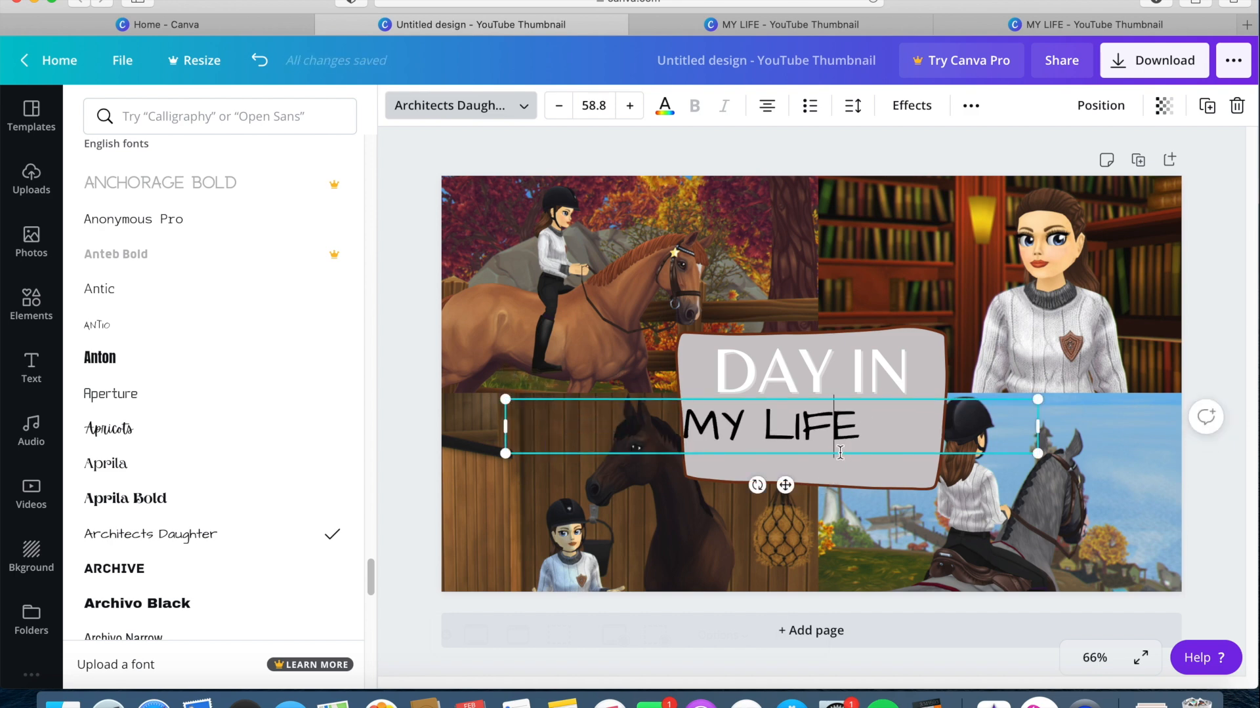
click(858, 454)
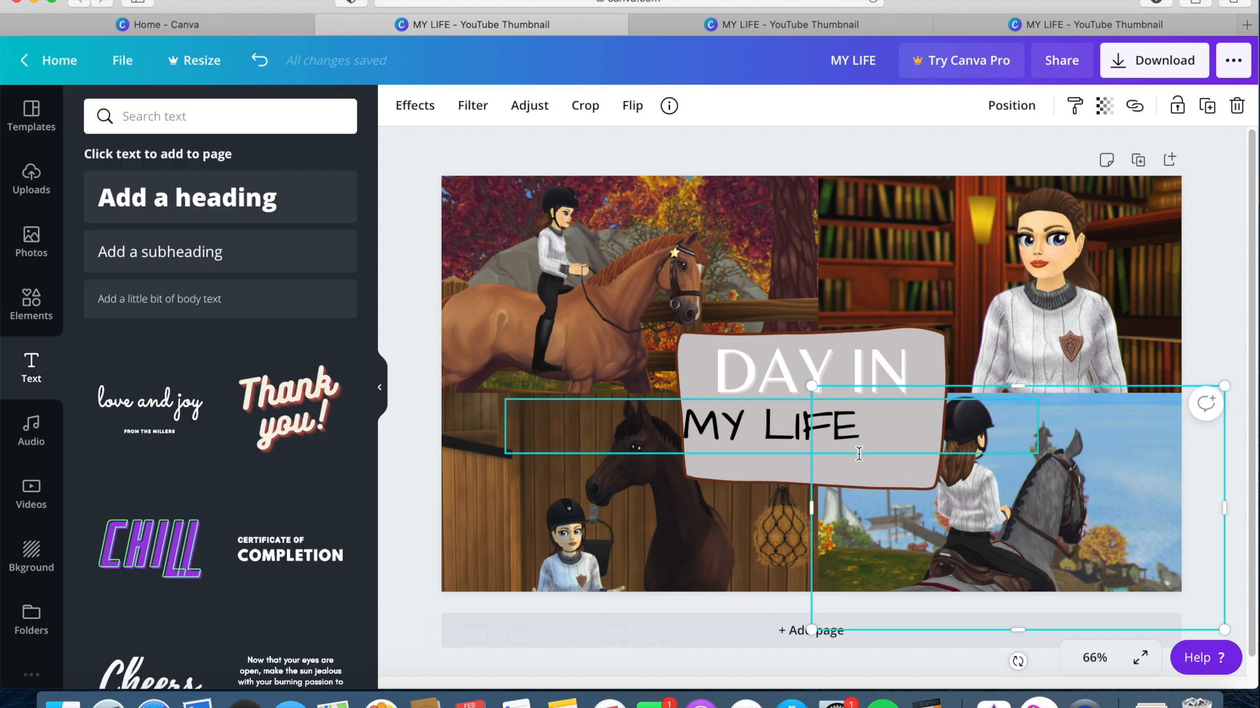
click(761, 436)
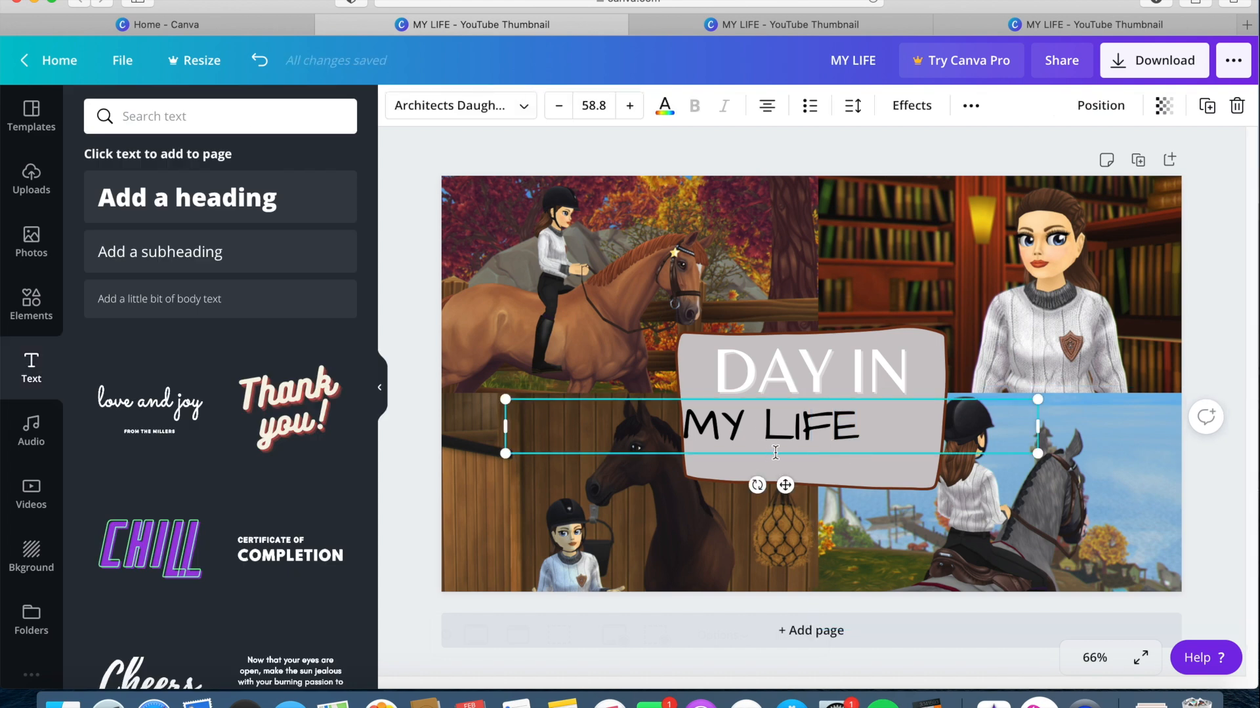
drag(802, 465, 847, 465)
drag(552, 408, 450, 359)
drag(818, 462, 830, 471)
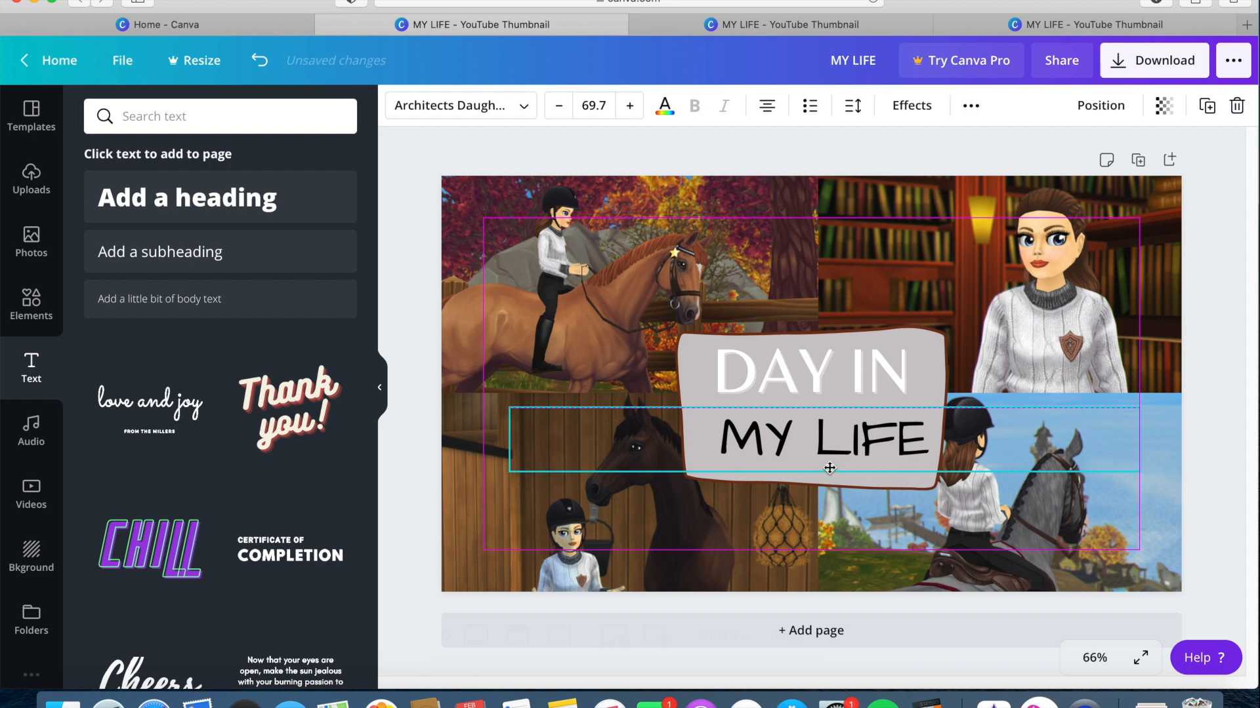
drag(830, 471, 821, 459)
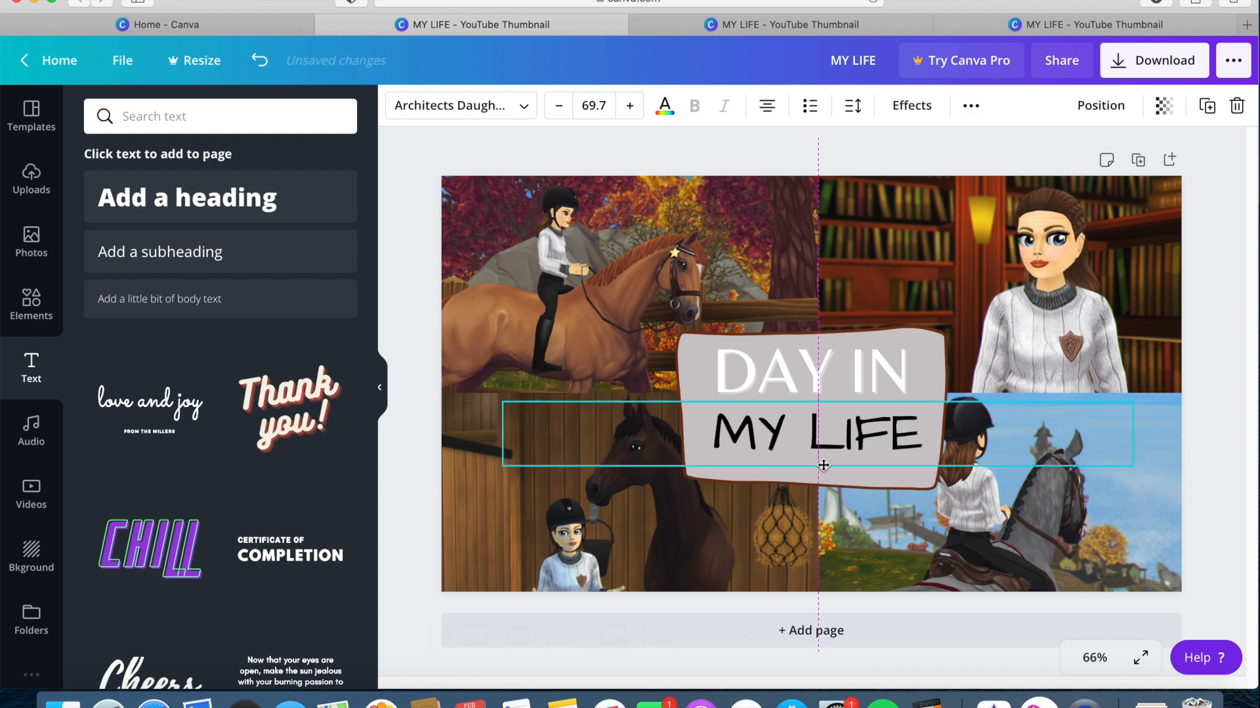
- Move the DAY IN heading down closer to MY LIFE and fine-tune its position slightly up and left
click(798, 396)
drag(798, 397, 798, 411)
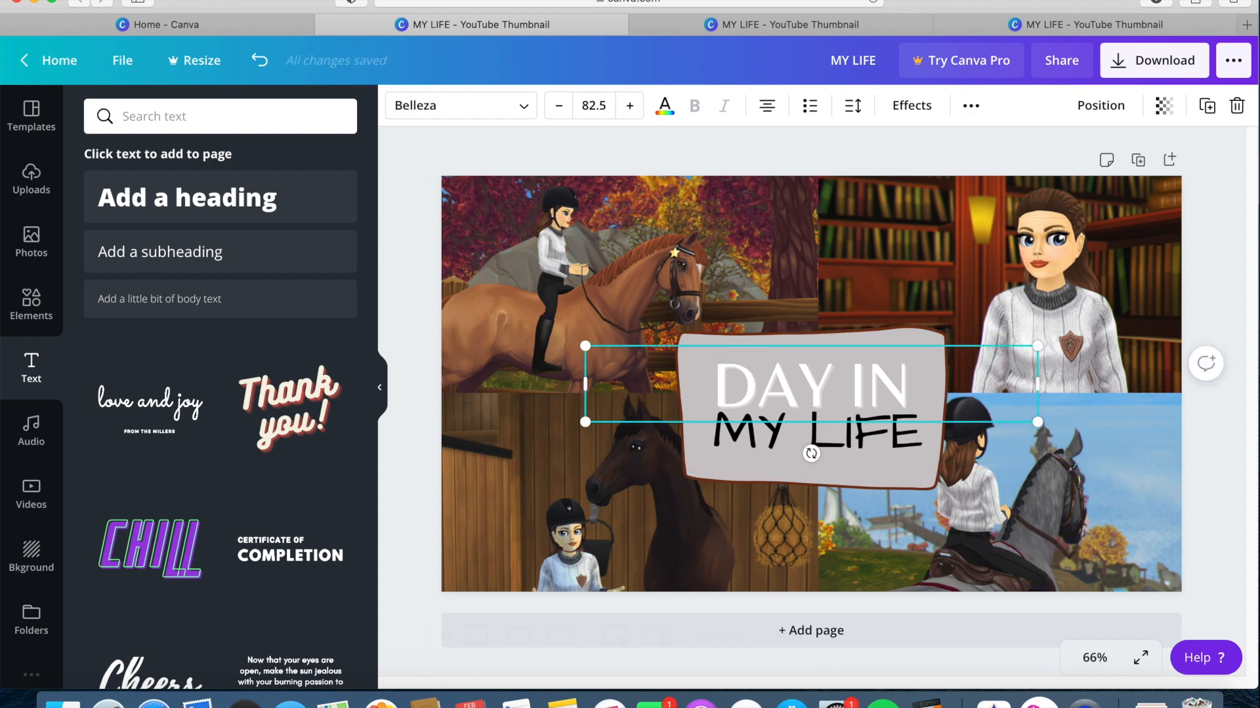
click(715, 395)
key(Escape)
key(Up)
key(Up)
key(Up)
key(Up)
key(Up)
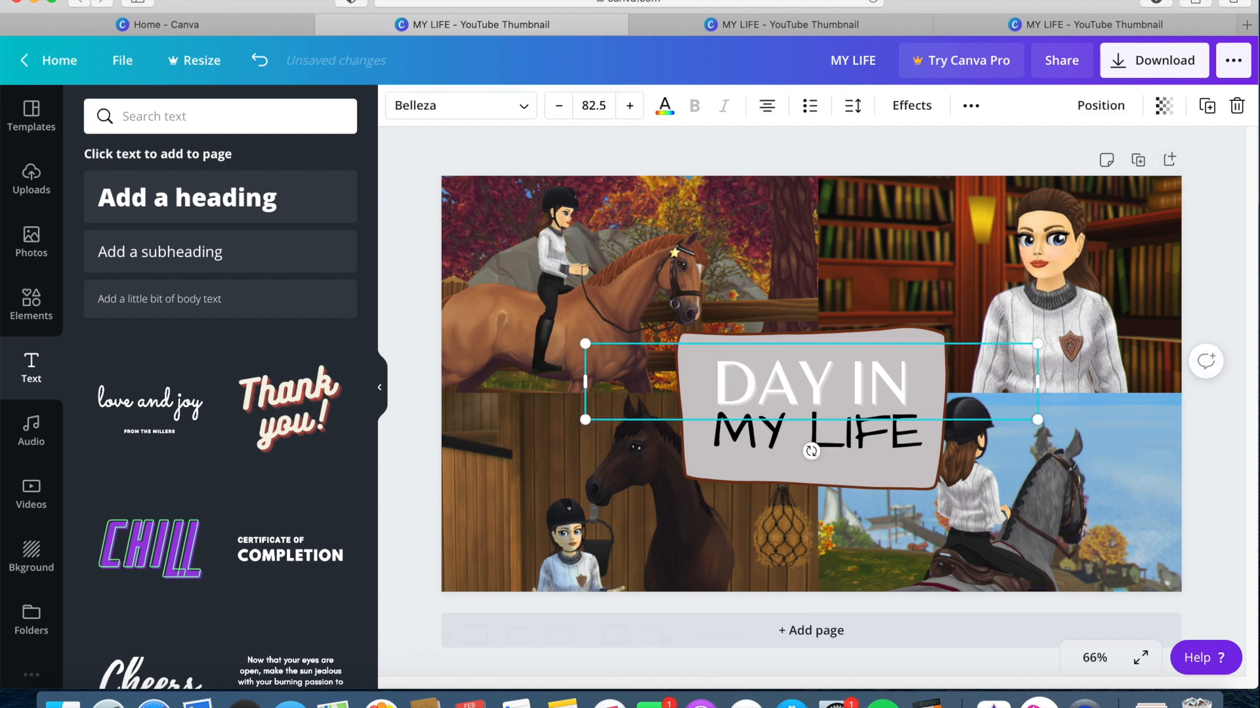
key(Left)
key(Left)
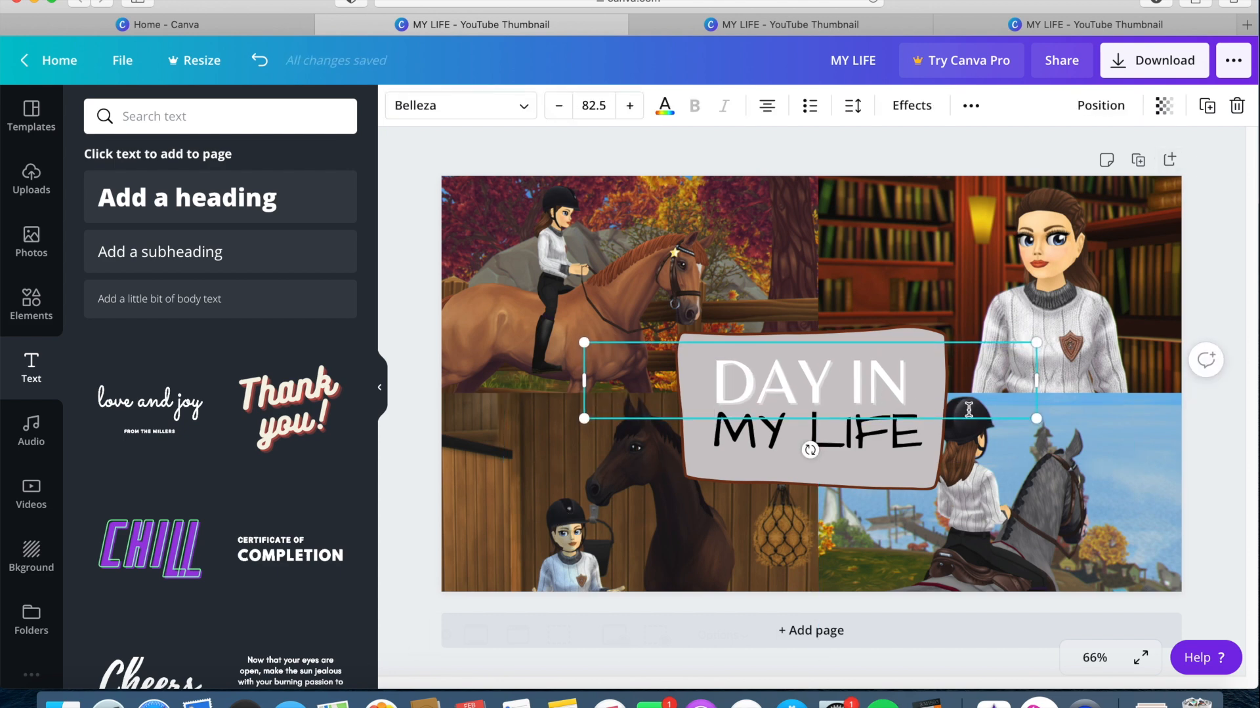
- Nudge the MY LIFE heading slightly up and left beneath DAY IN
click(881, 433)
key(Up)
key(Up)
key(Left)
key(Left)
click(518, 153)
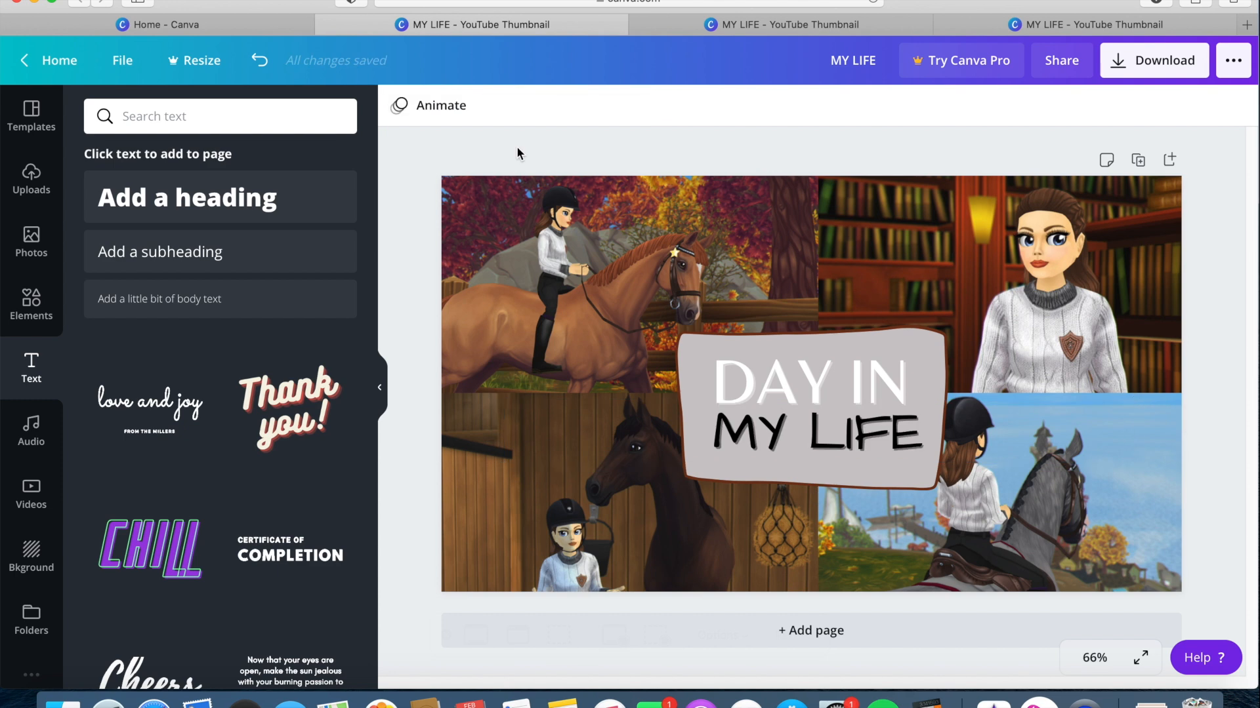
- Reposition and slightly resize the grey horse photo so it fills the thumbnail's lower-right quarter
mouse_move(1006, 516)
mouse_down()
mouse_move(1019, 520)
mouse_move(1008, 518)
mouse_up()
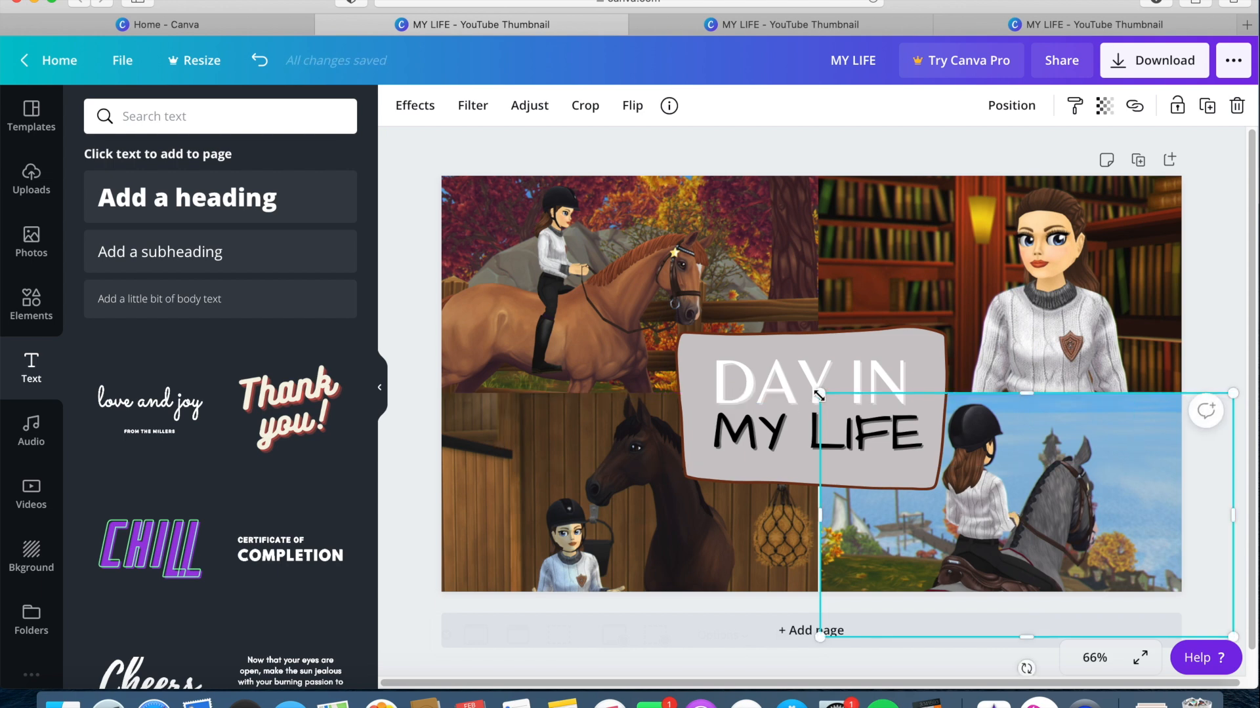
drag(809, 392, 811, 388)
click(1219, 300)
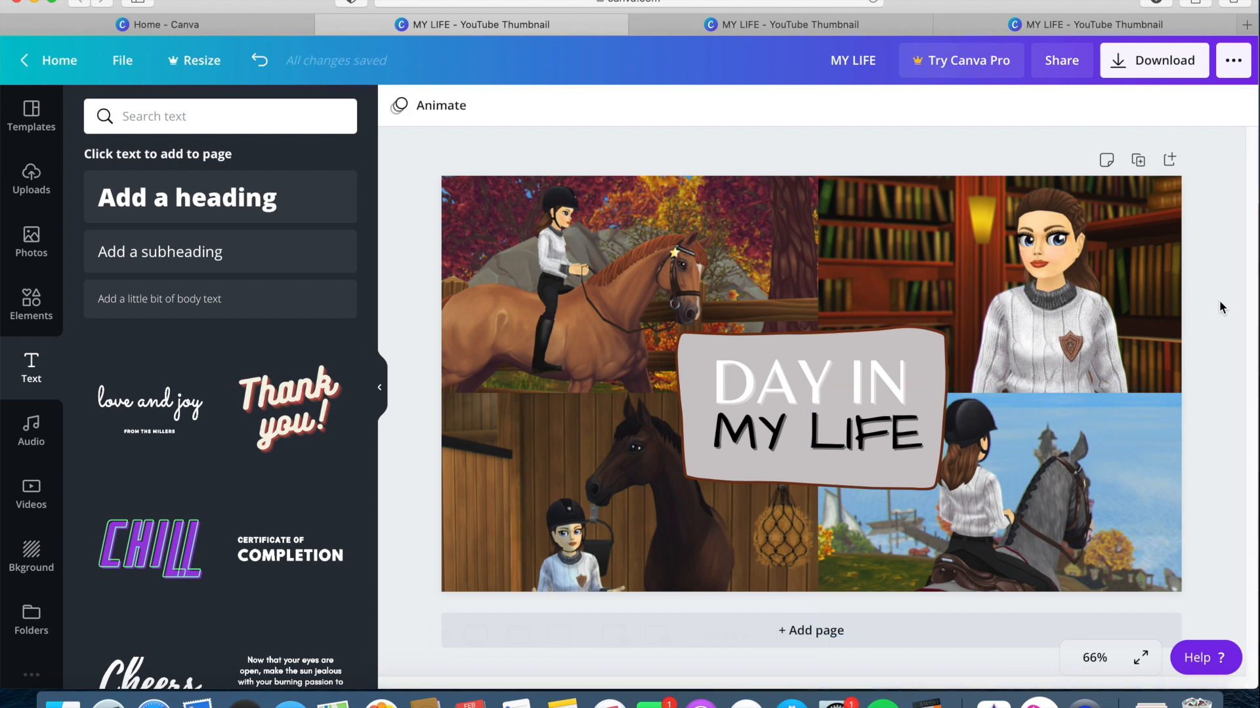
- Nudge the MY LIFE heading down a little to separate it from DAY IN
click(879, 429)
key(Down)
key(Down)
key(Down)
key(Down)
key(Down)
key(Down)
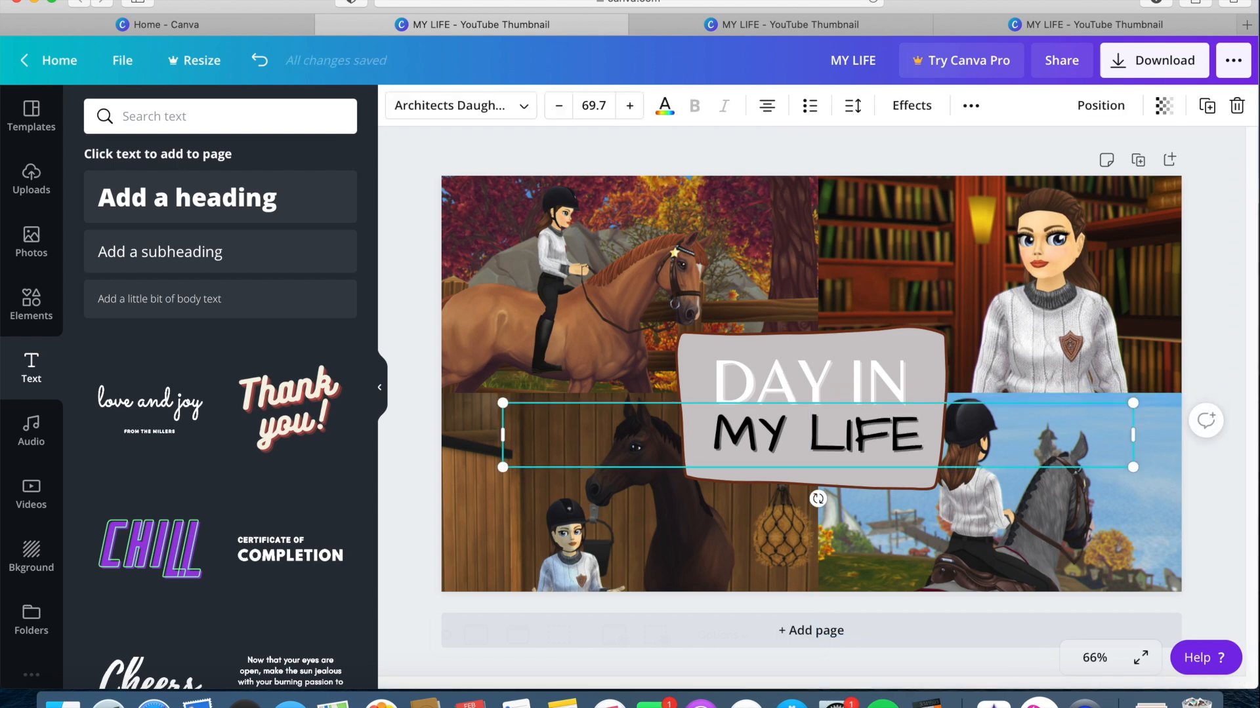
key(Down)
key(Down)
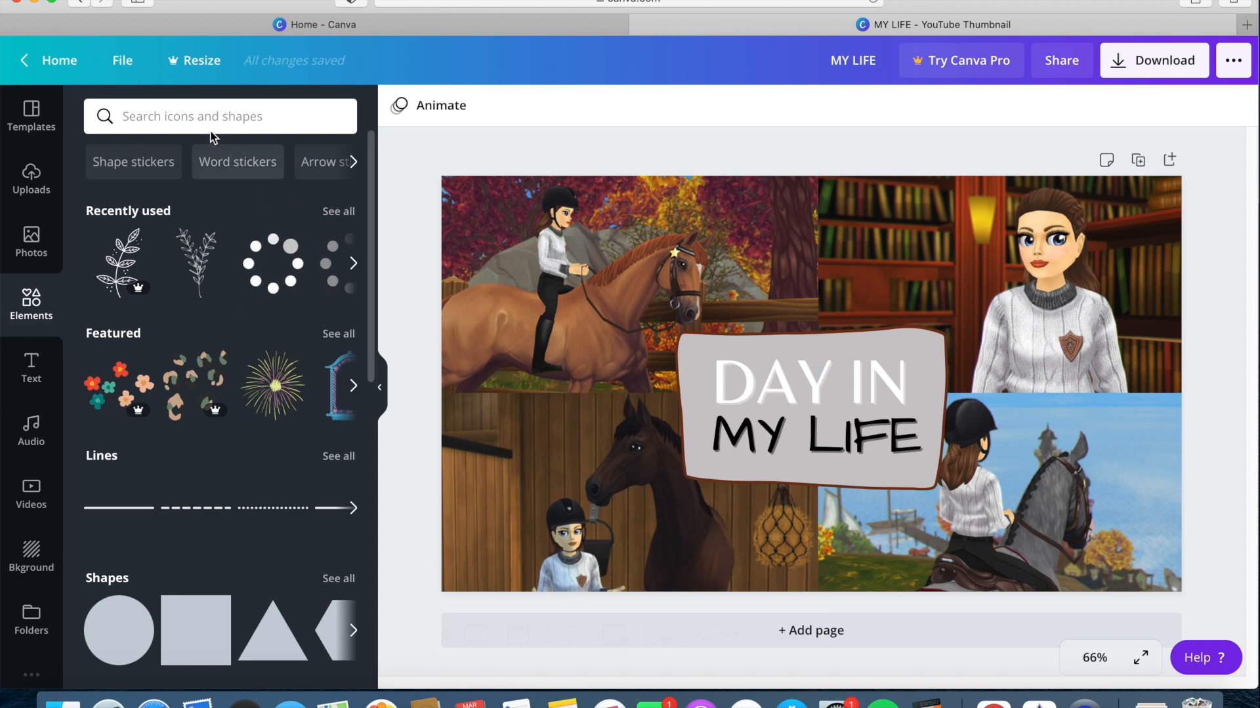
- Search the elements for "line" and add a plain solid line to the thumbnail
click(197, 115)
text(line)
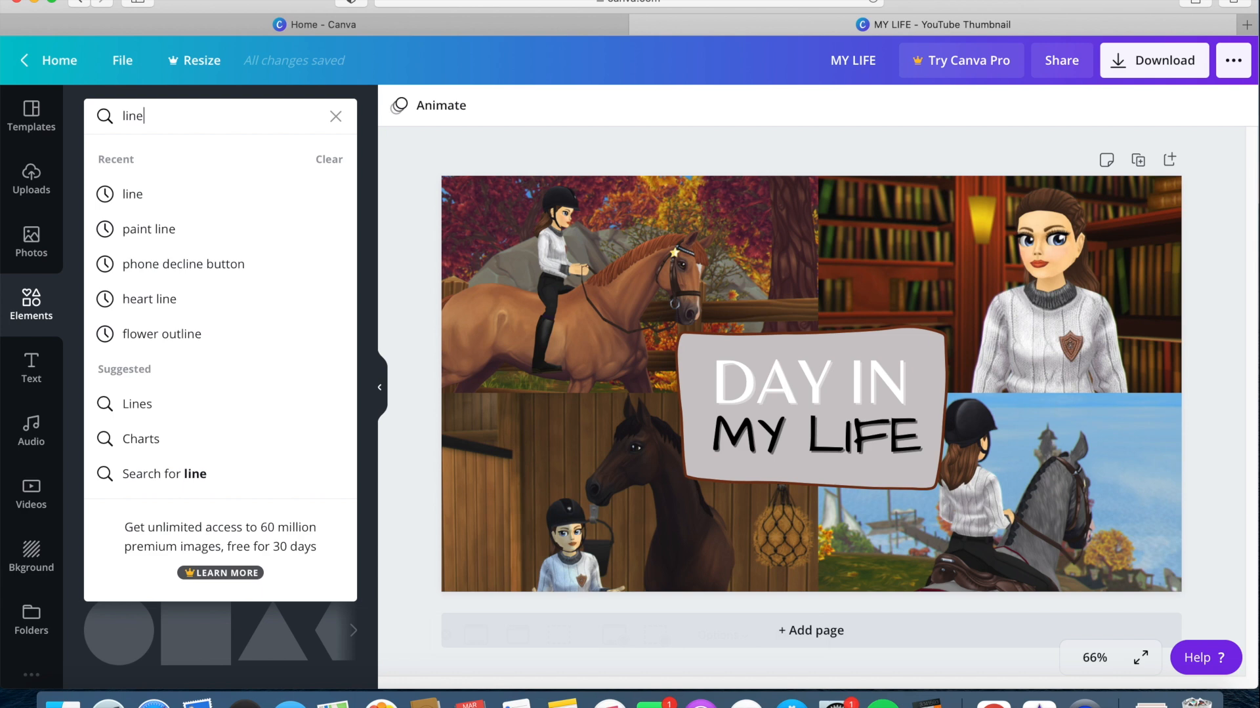
key(Return)
scroll(177, 422, down, 4)
scroll(177, 421, up, 3)
click(133, 277)
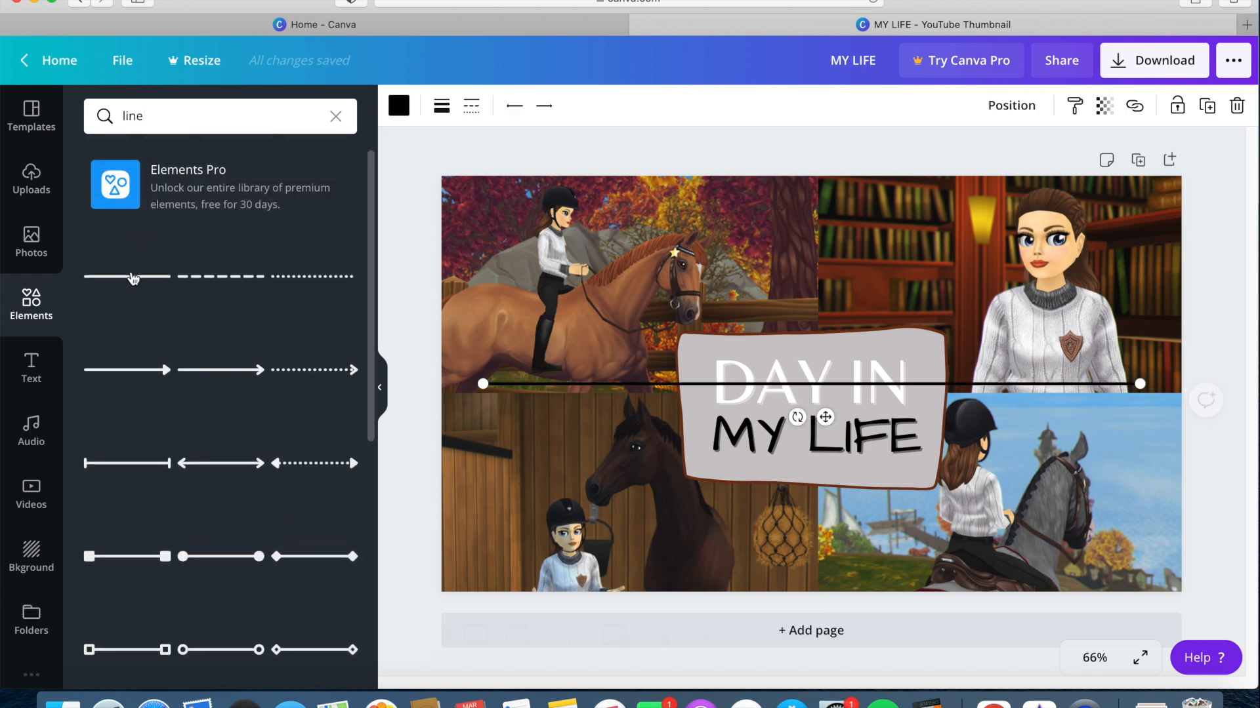
- Colour the line with the document's reddish brown and set its line weight to 62
click(403, 112)
click(149, 280)
click(443, 111)
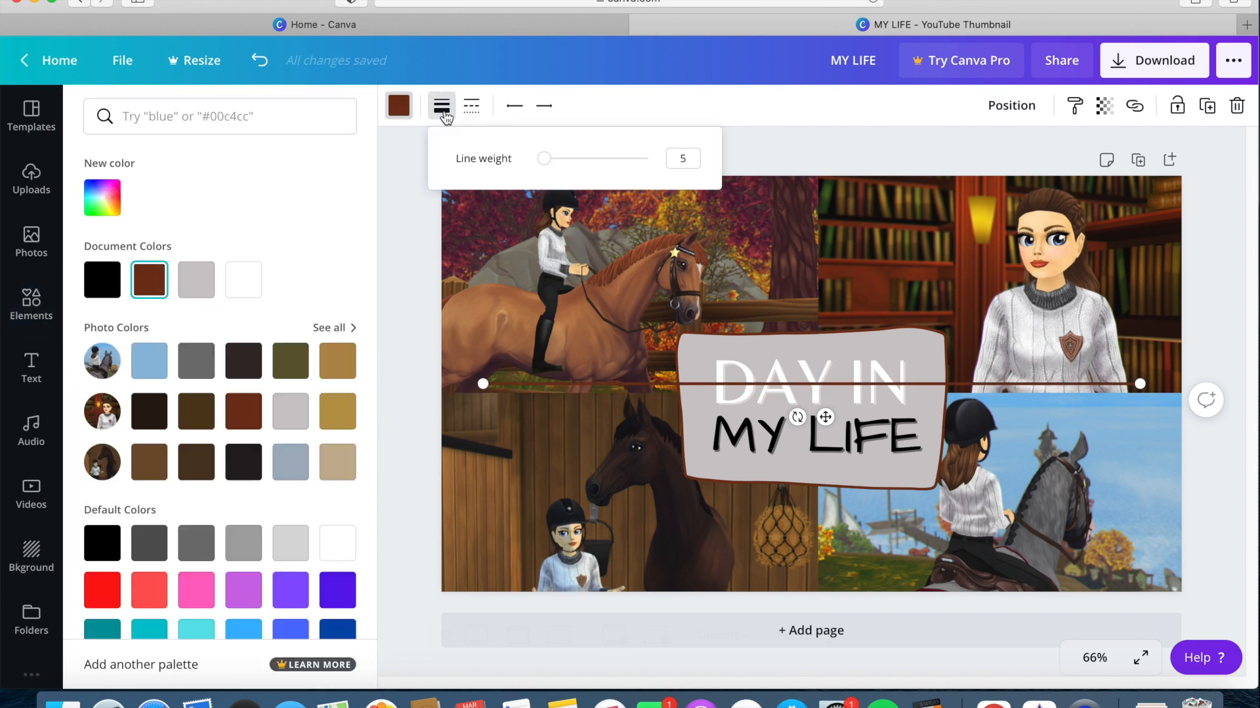
drag(543, 160, 585, 160)
click(472, 107)
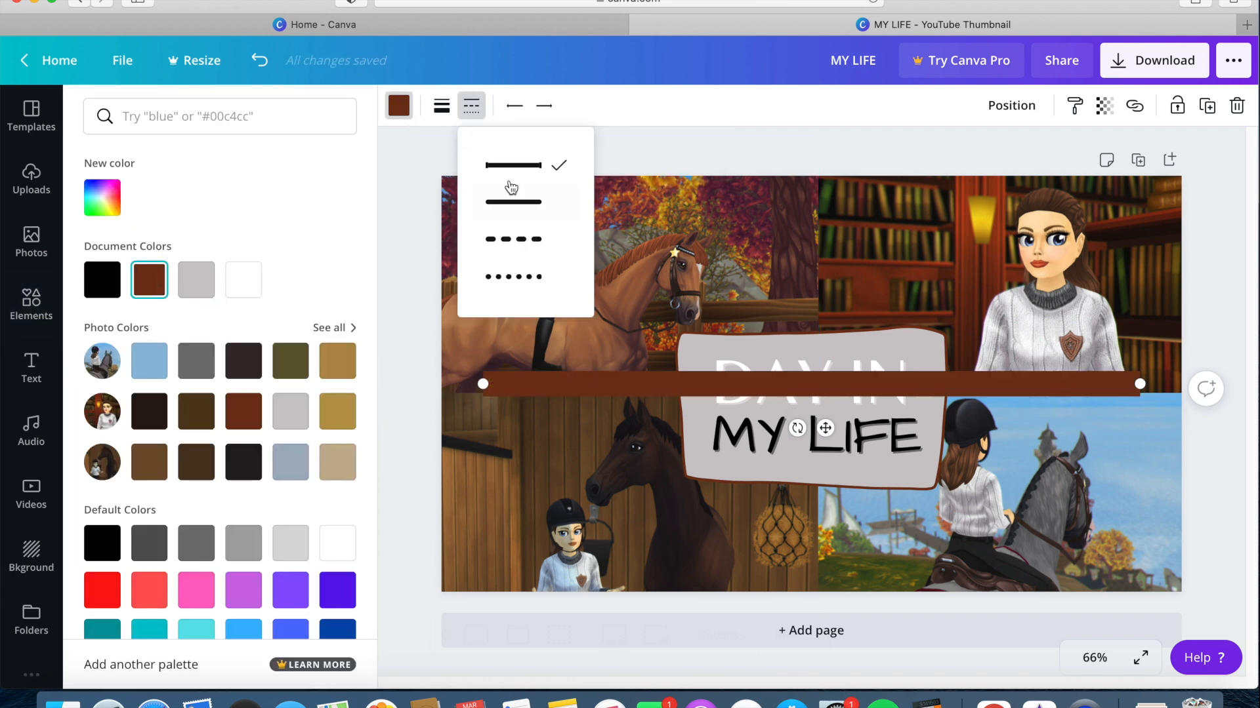
click(442, 107)
click(466, 112)
click(441, 106)
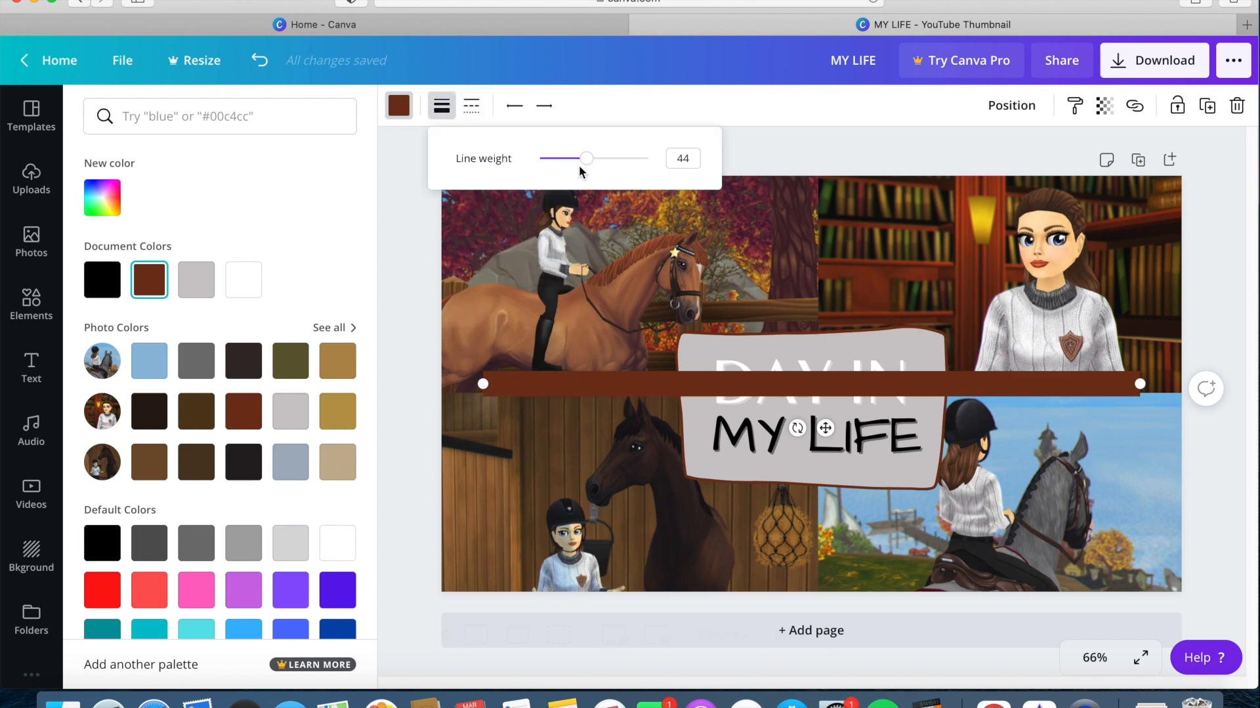
drag(586, 163, 606, 163)
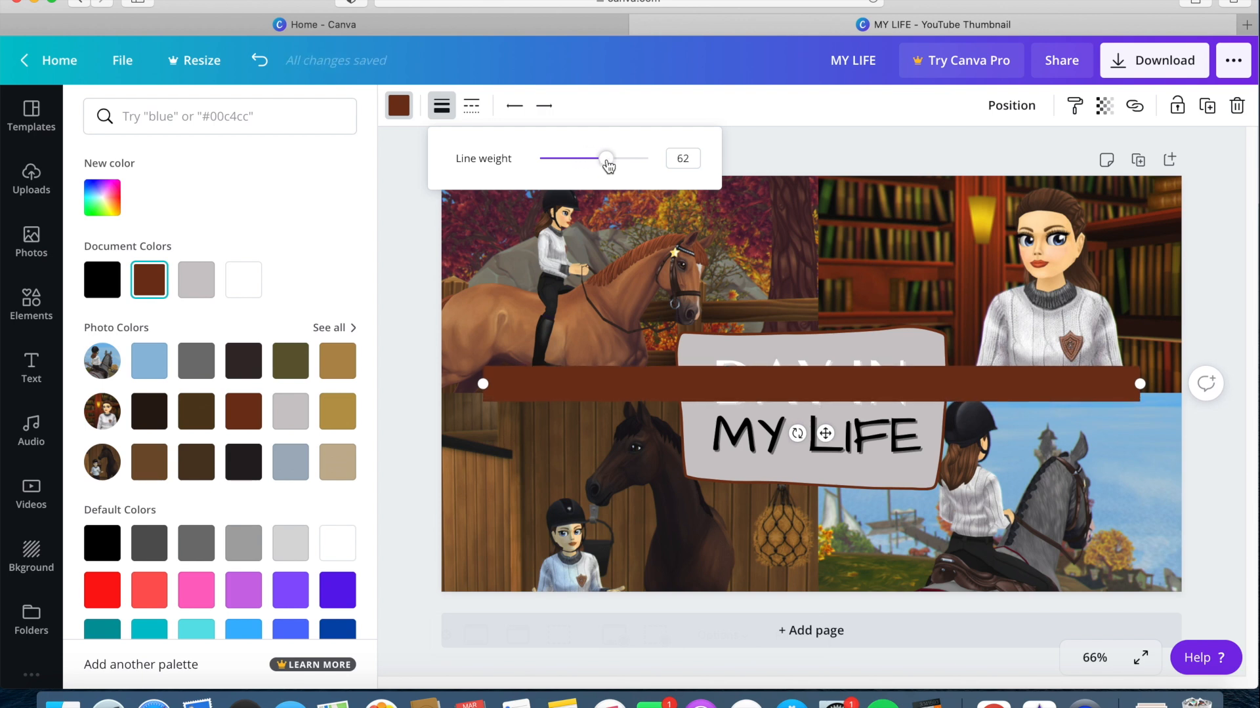
- Stretch the brown line across the thumbnail's full top edge and place a duplicate along the bottom edge
drag(554, 385, 500, 179)
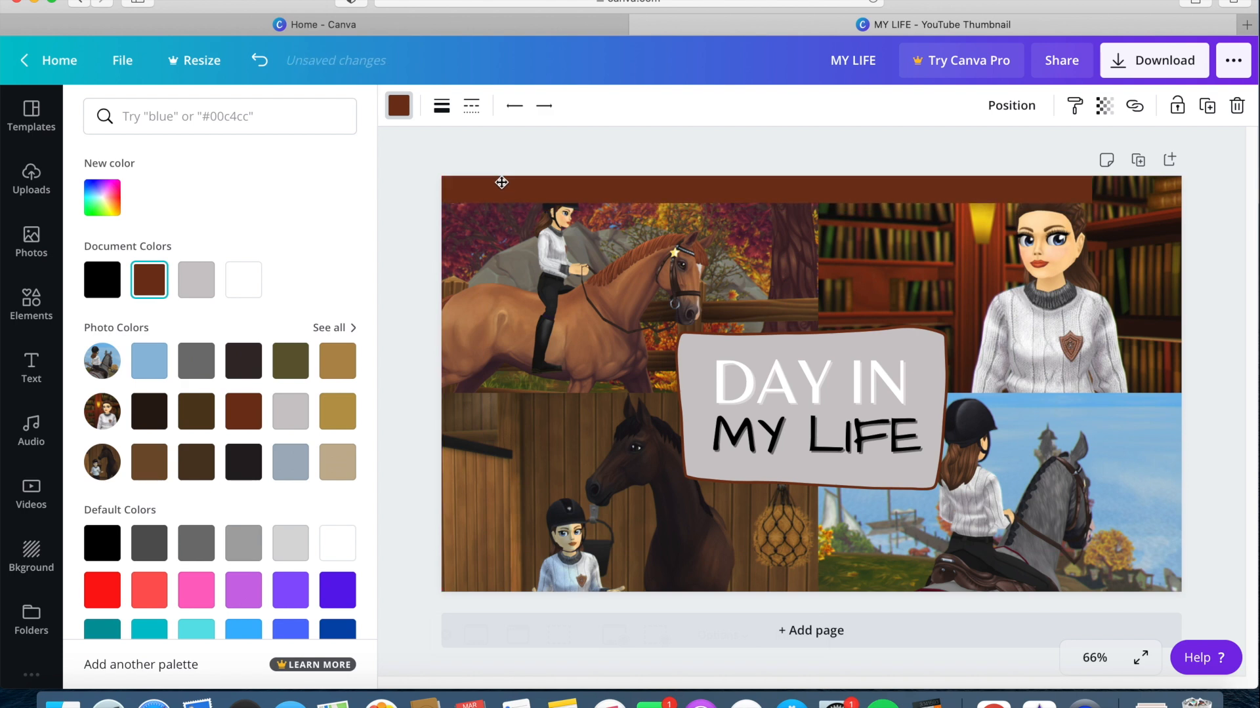
drag(1091, 187, 1191, 181)
drag(885, 198, 887, 189)
click(778, 151)
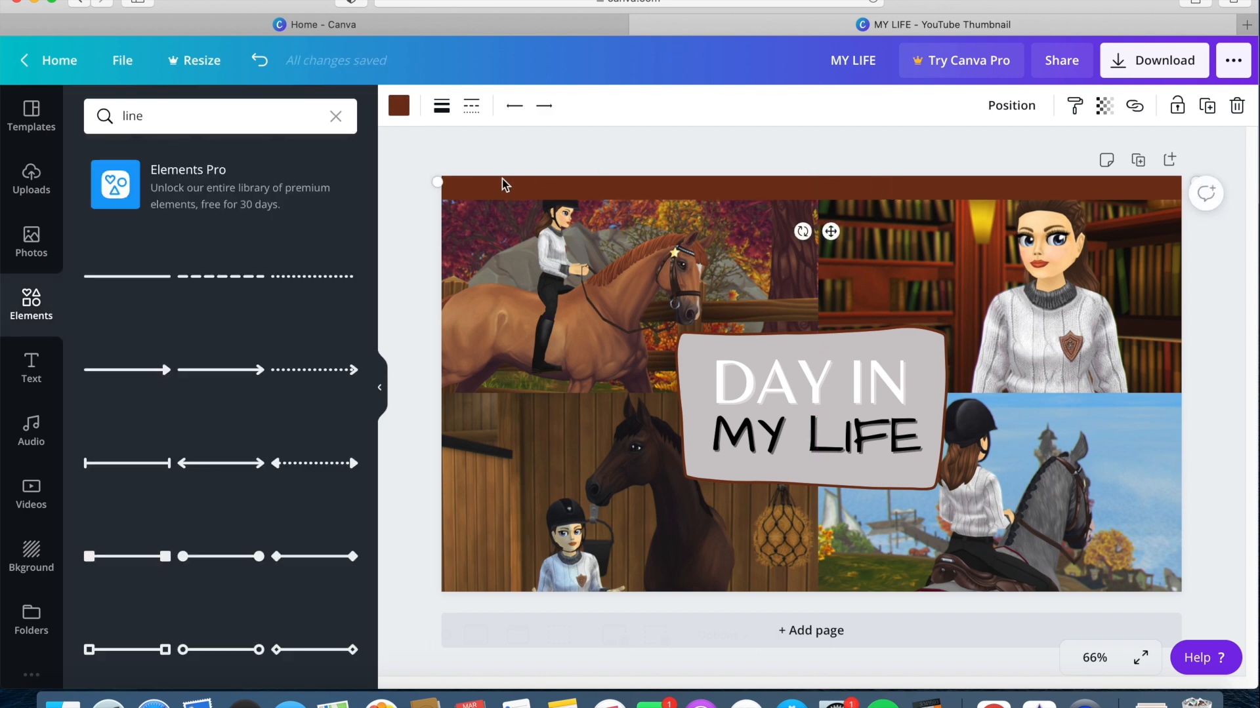
key(super+d)
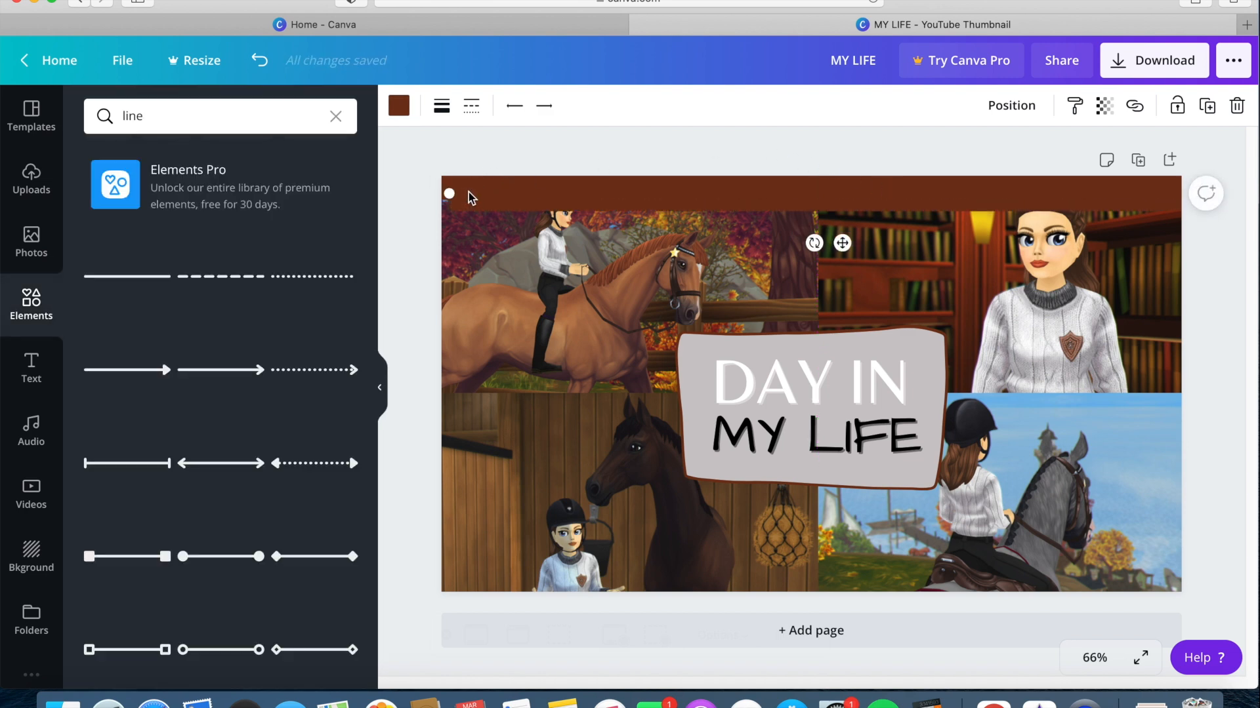
drag(546, 206, 518, 588)
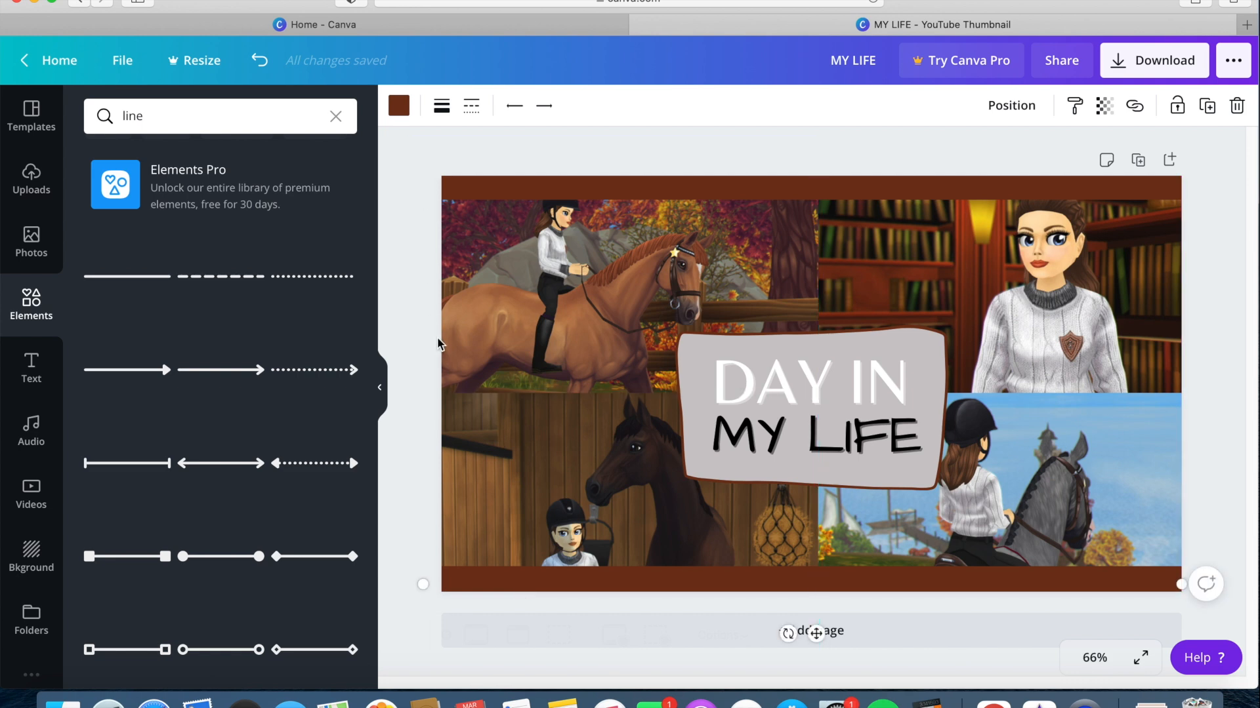
- Add vertical copies of the brown bar to frame the thumbnail's left and right edges
click(473, 188)
drag(802, 233, 1176, 395)
key(super+d)
click(405, 399)
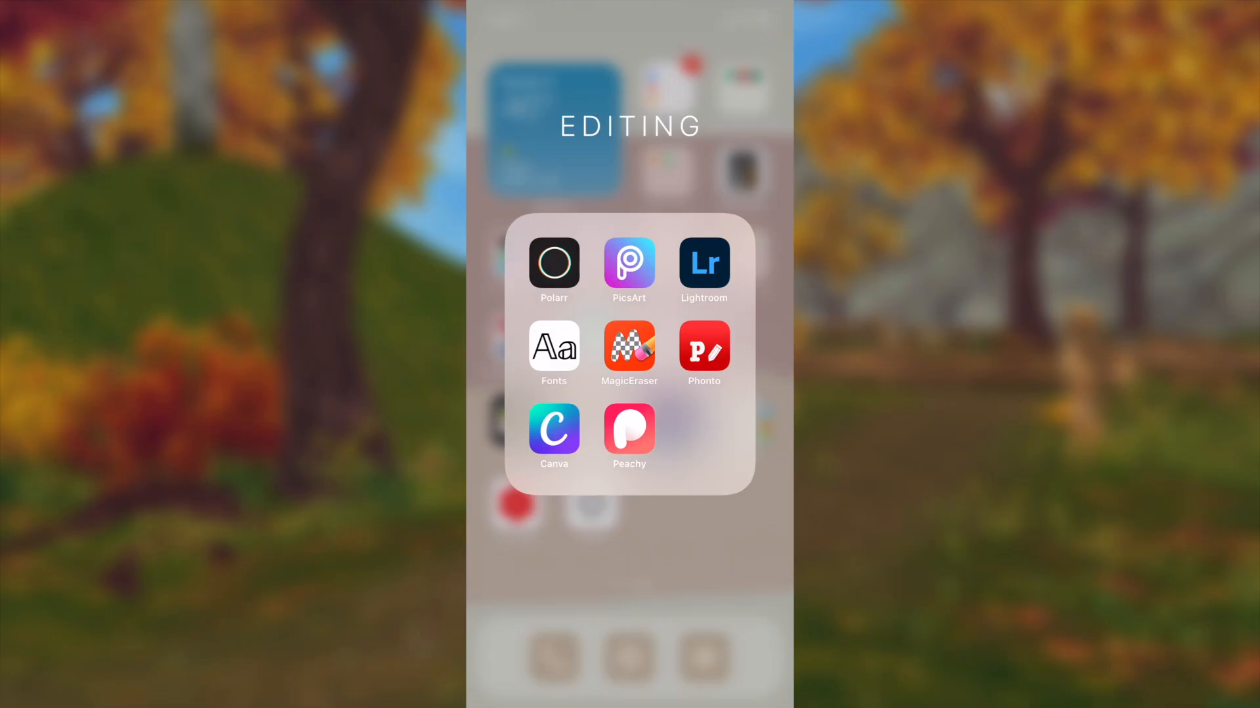
- Switch to PicsArt on the phone and dismiss the free-trial offer
click(629, 263)
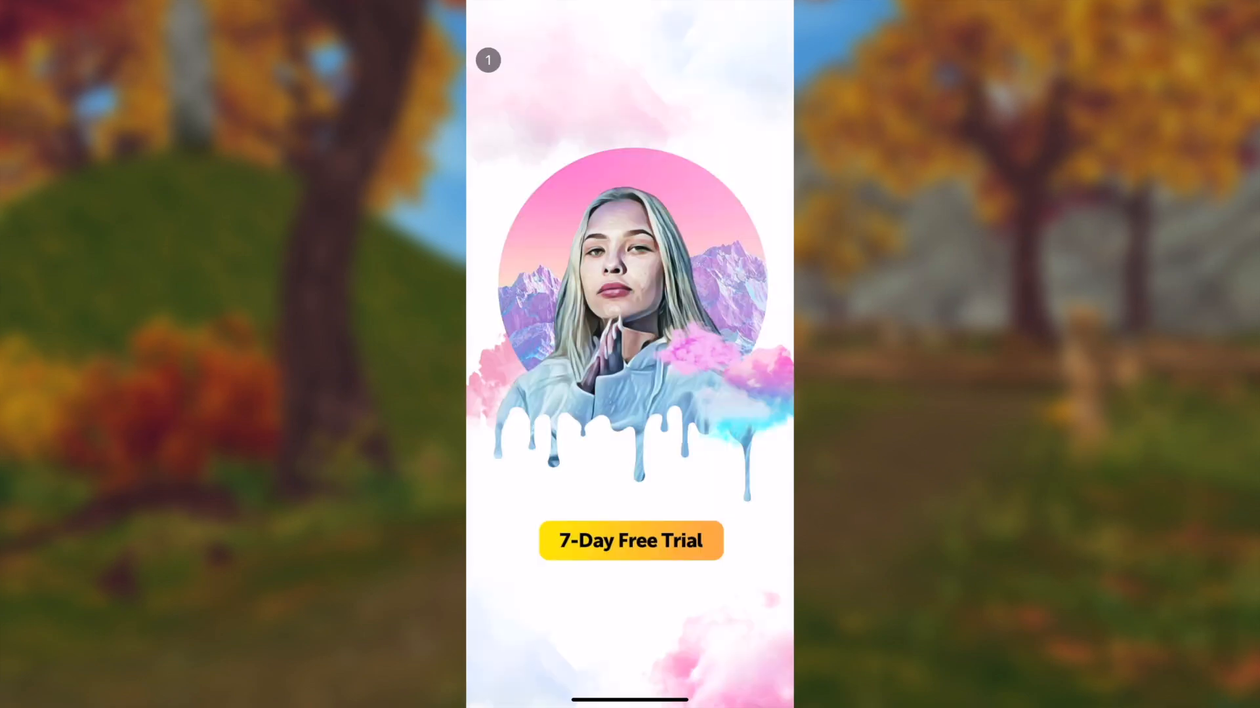
click(488, 60)
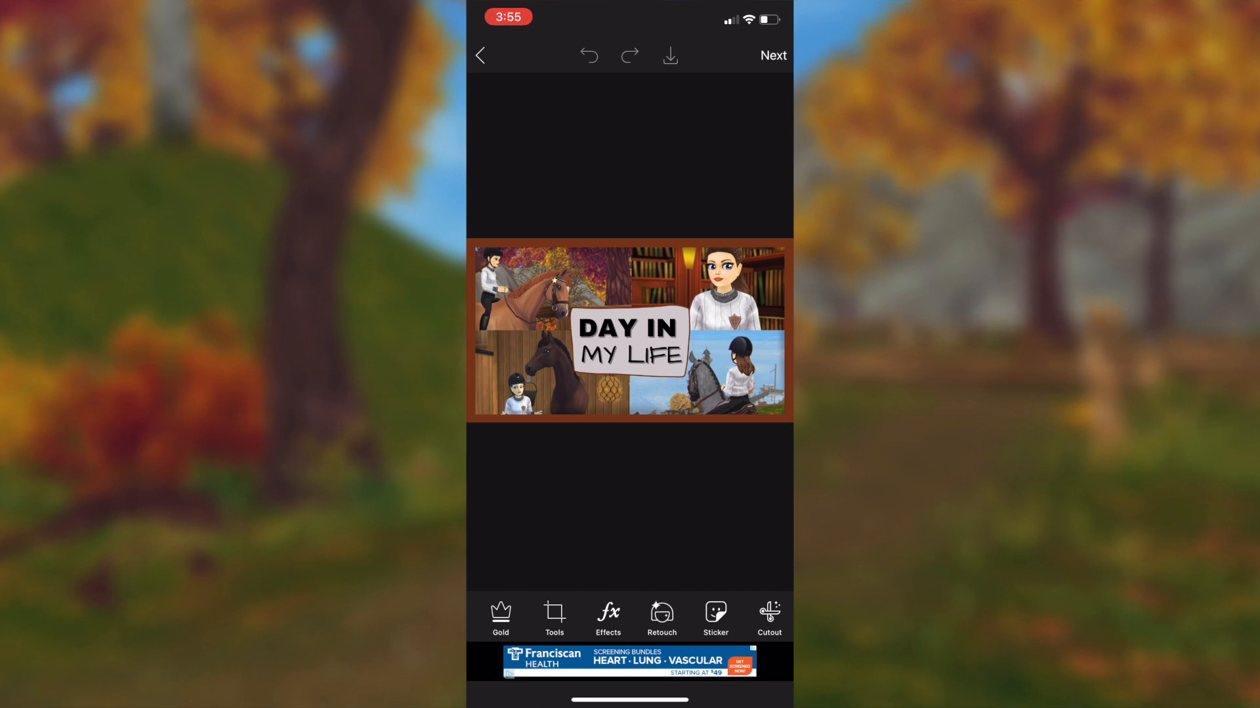
- Apply the BRNZ2 effect to the thumbnail with Fade set to 45
click(608, 616)
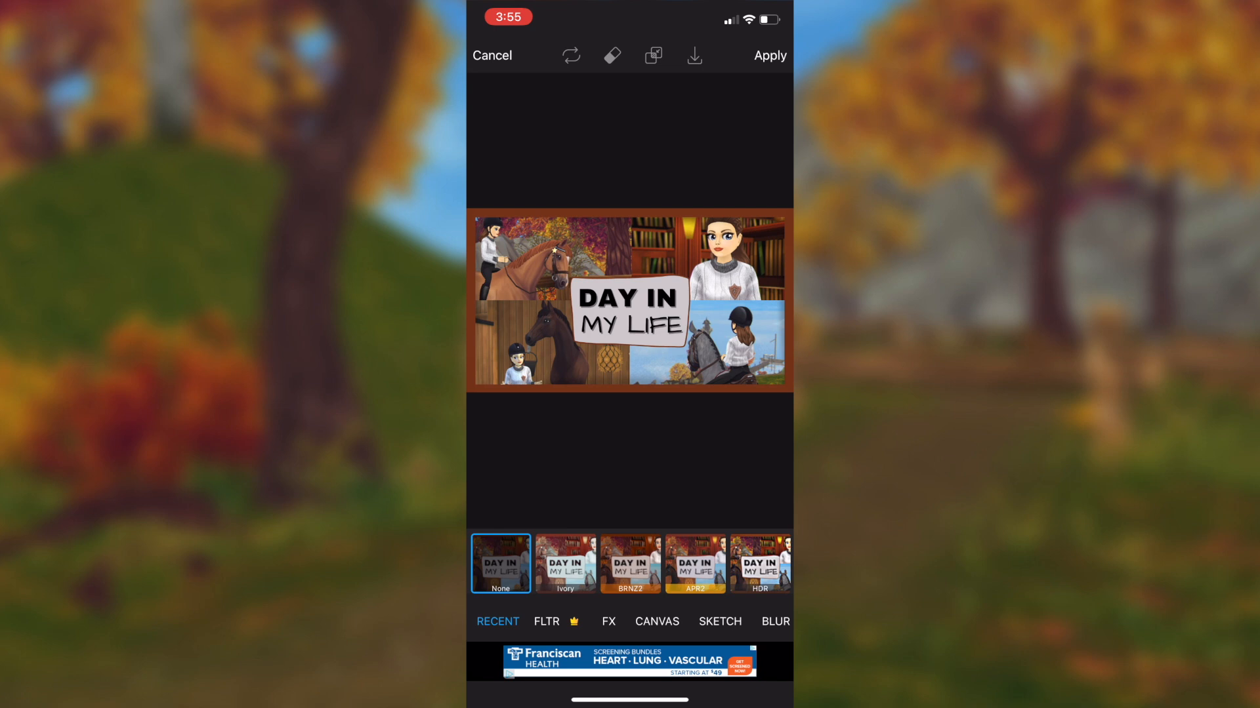
click(630, 564)
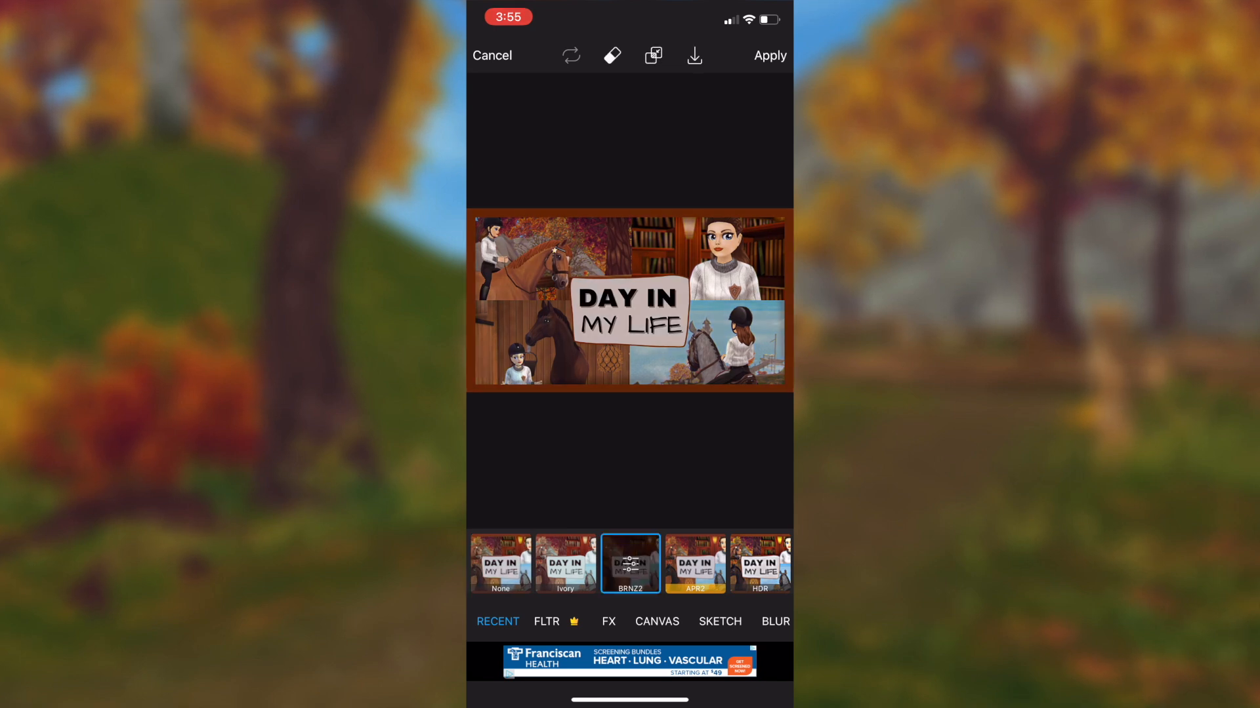
click(630, 564)
drag(534, 474, 600, 473)
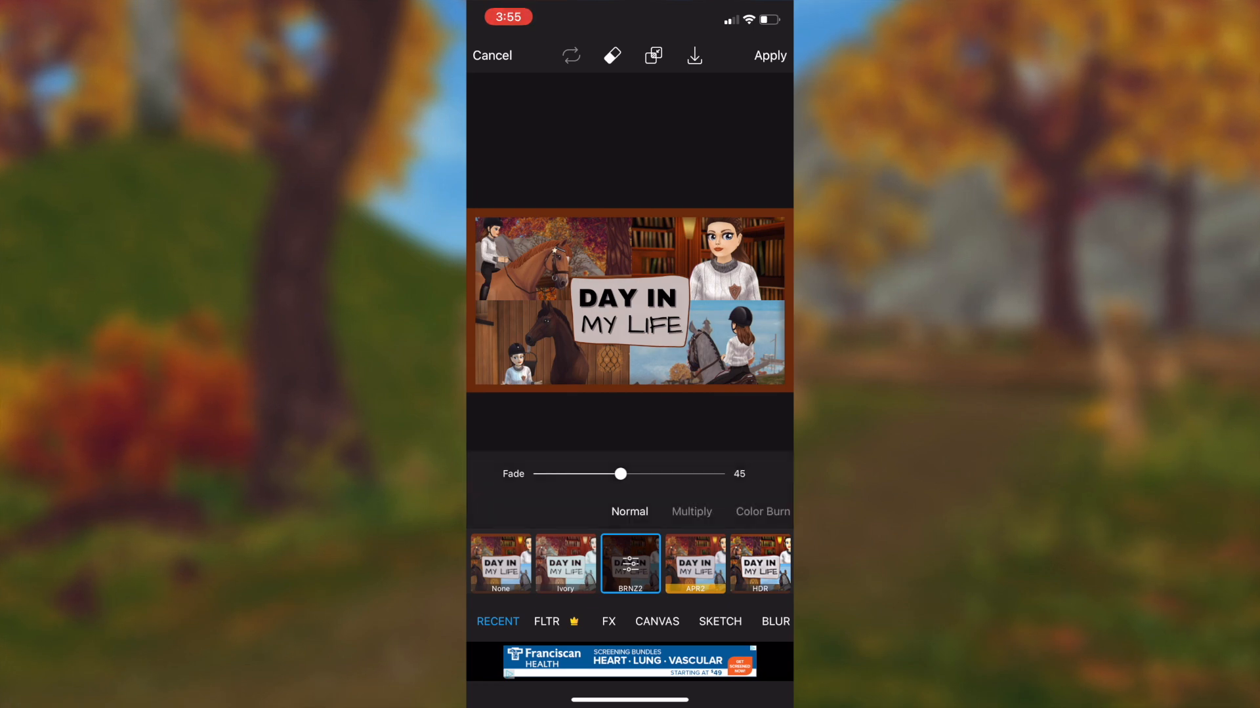
click(770, 56)
- Apply the Ivory effect to the thumbnail with Fade set to 60
click(608, 618)
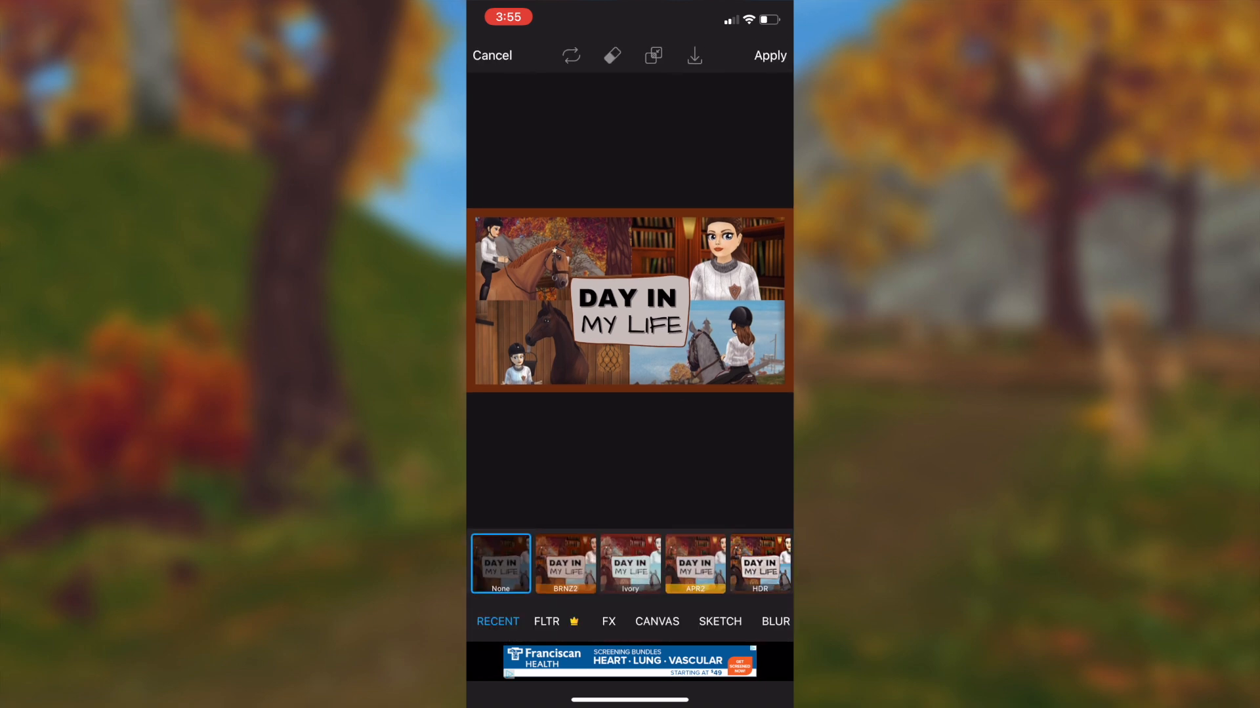
click(630, 564)
click(630, 563)
drag(534, 473, 614, 473)
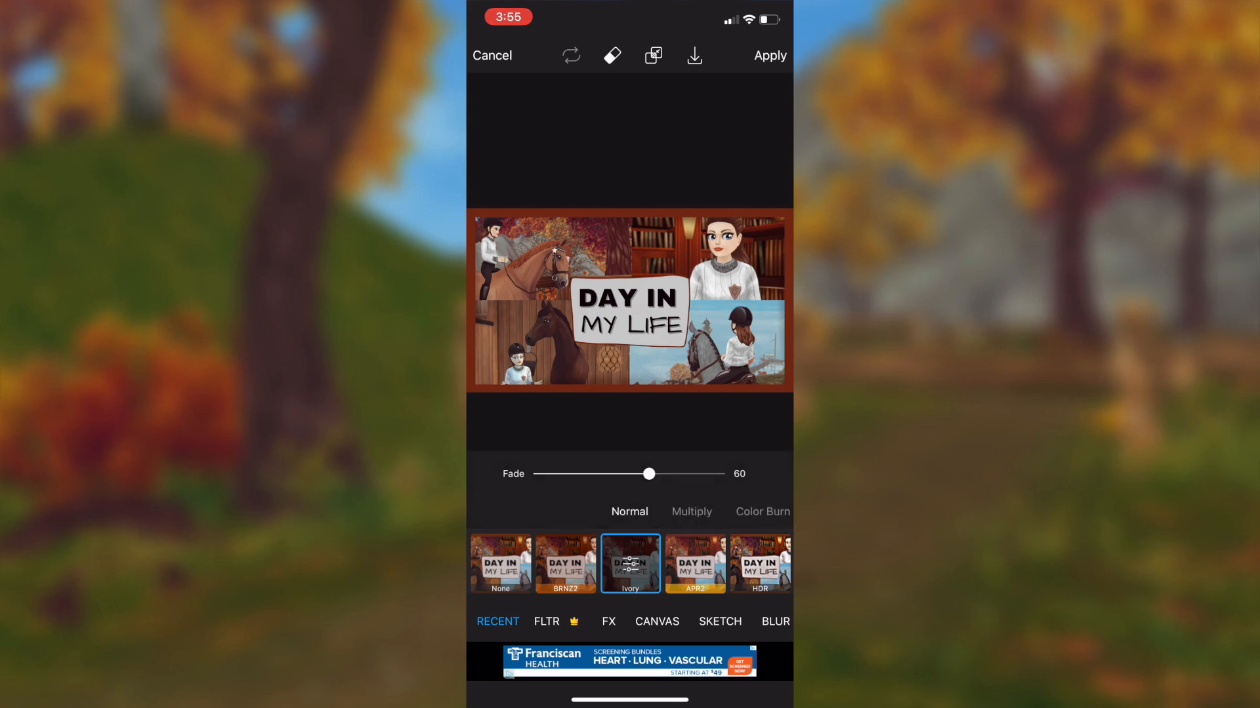
click(769, 56)
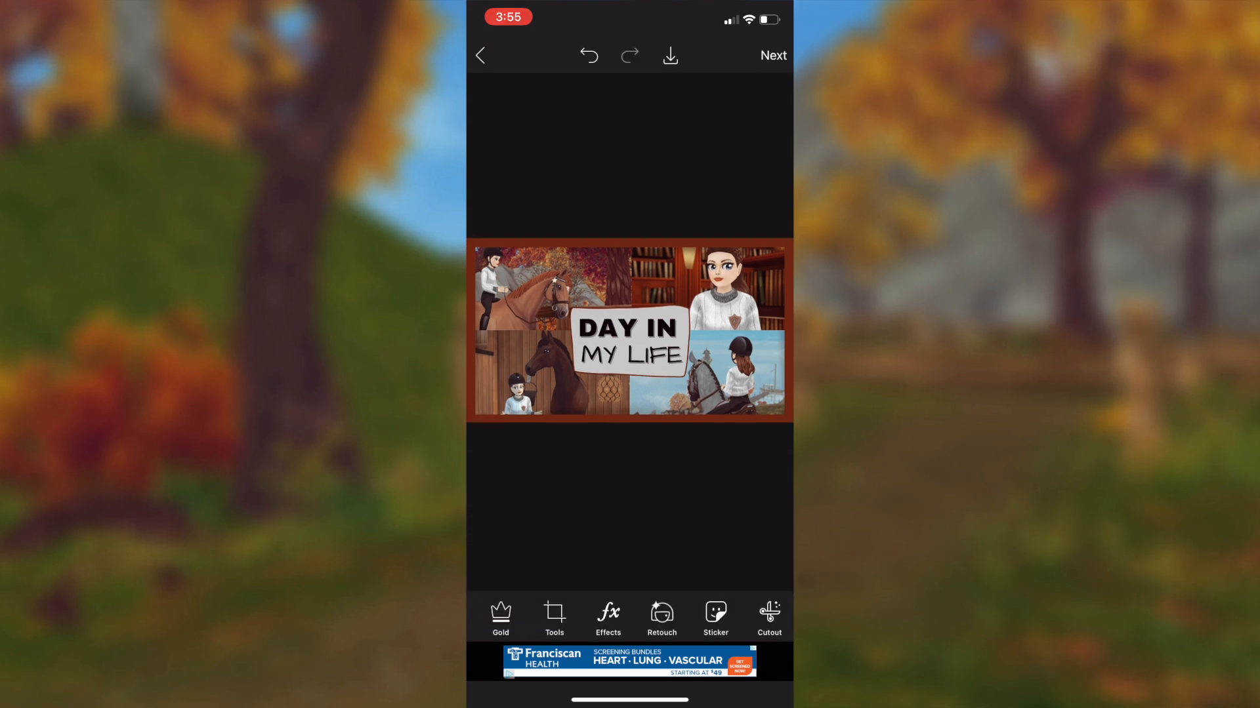
- Apply the APR2 effect to the thumbnail with Fade set to 52
click(608, 619)
click(695, 563)
scroll(630, 564, right, 2)
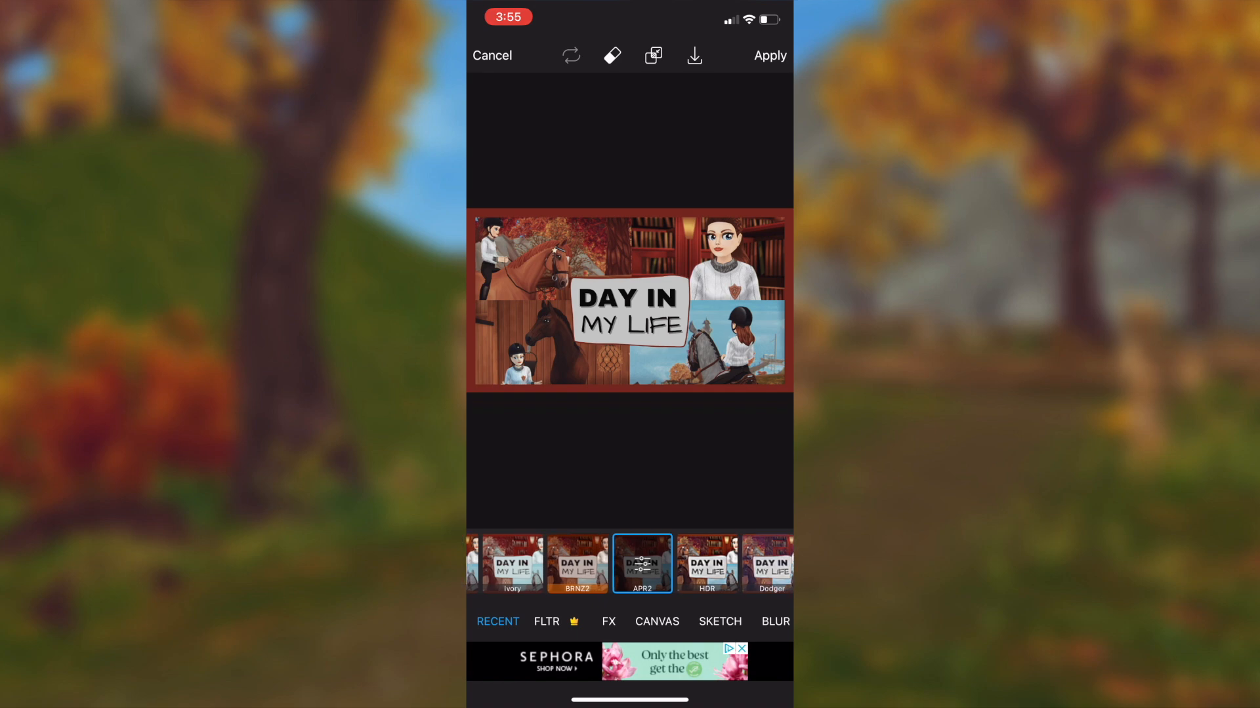
click(649, 564)
click(584, 564)
click(584, 563)
drag(534, 474, 638, 474)
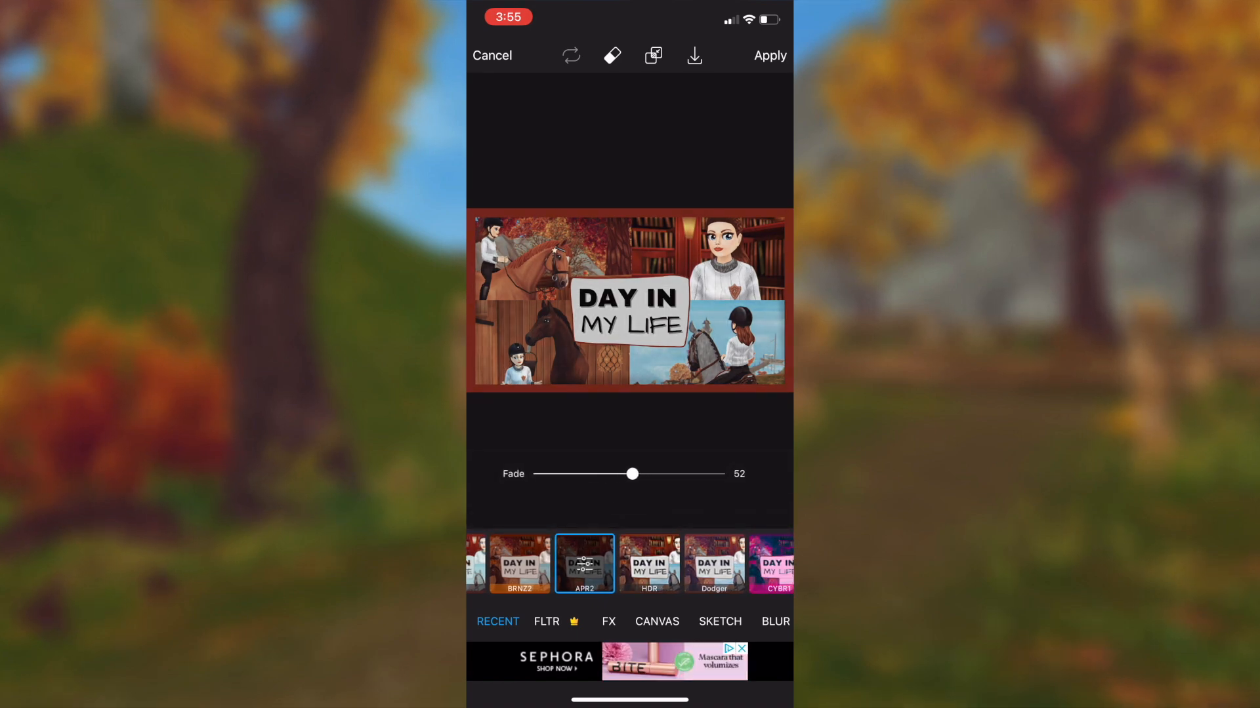
click(769, 55)
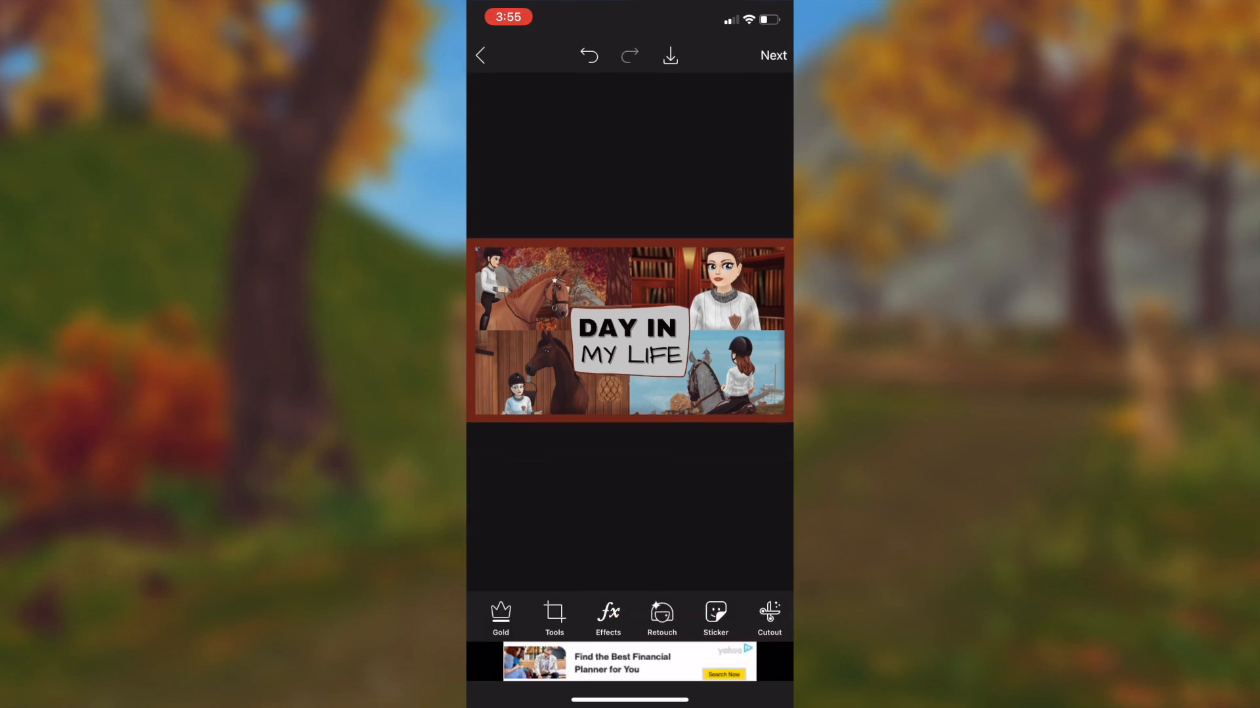
- Adjust the thumbnail's Brightness to 4 and apply it
scroll(629, 617, right, 3)
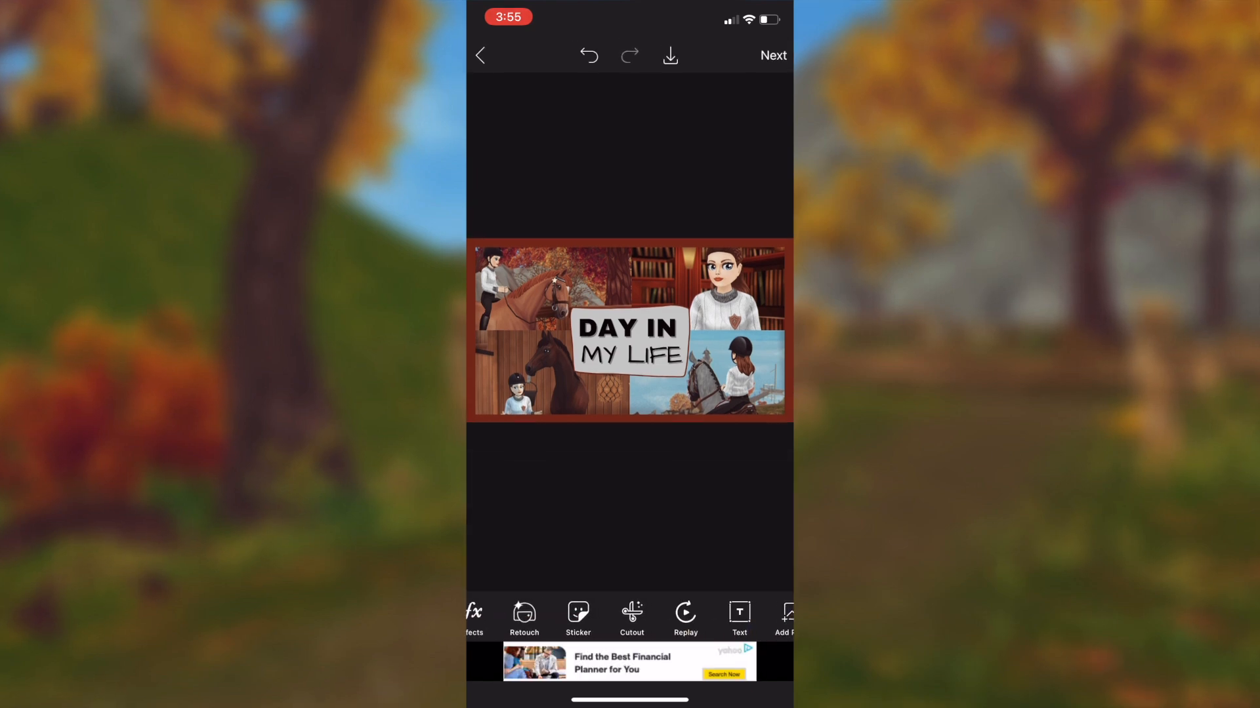
scroll(630, 617, left, 3)
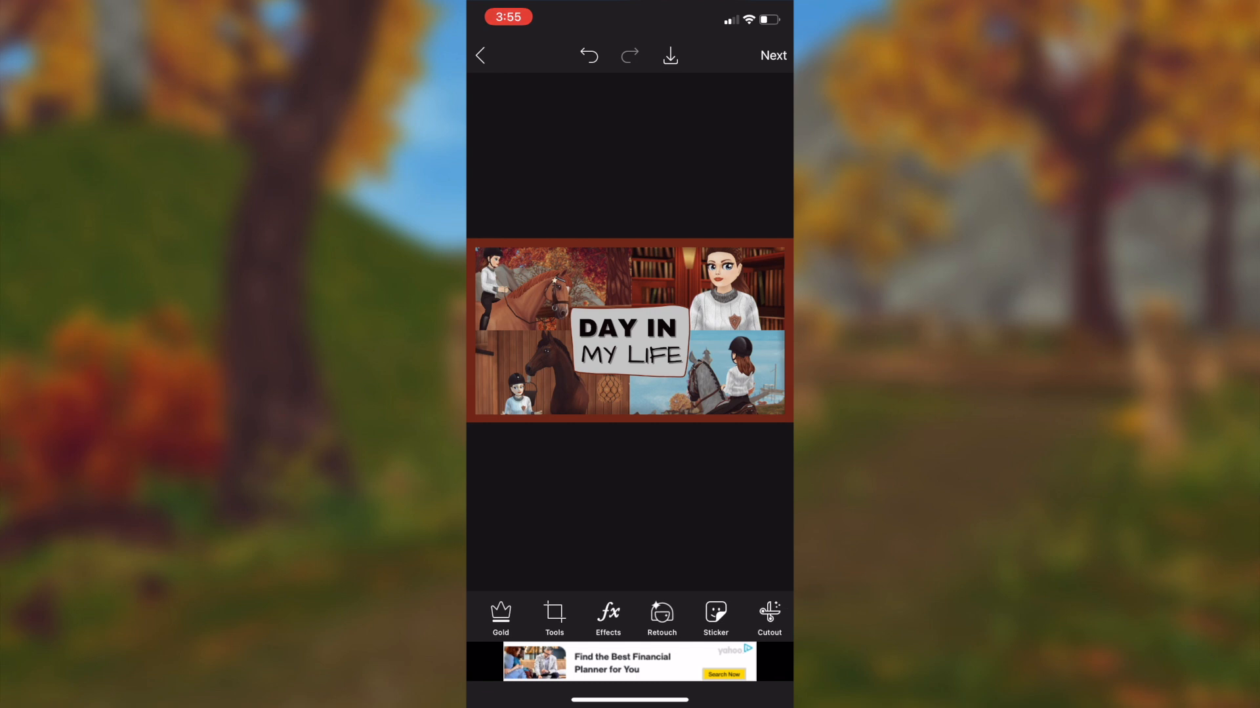
click(555, 612)
click(600, 505)
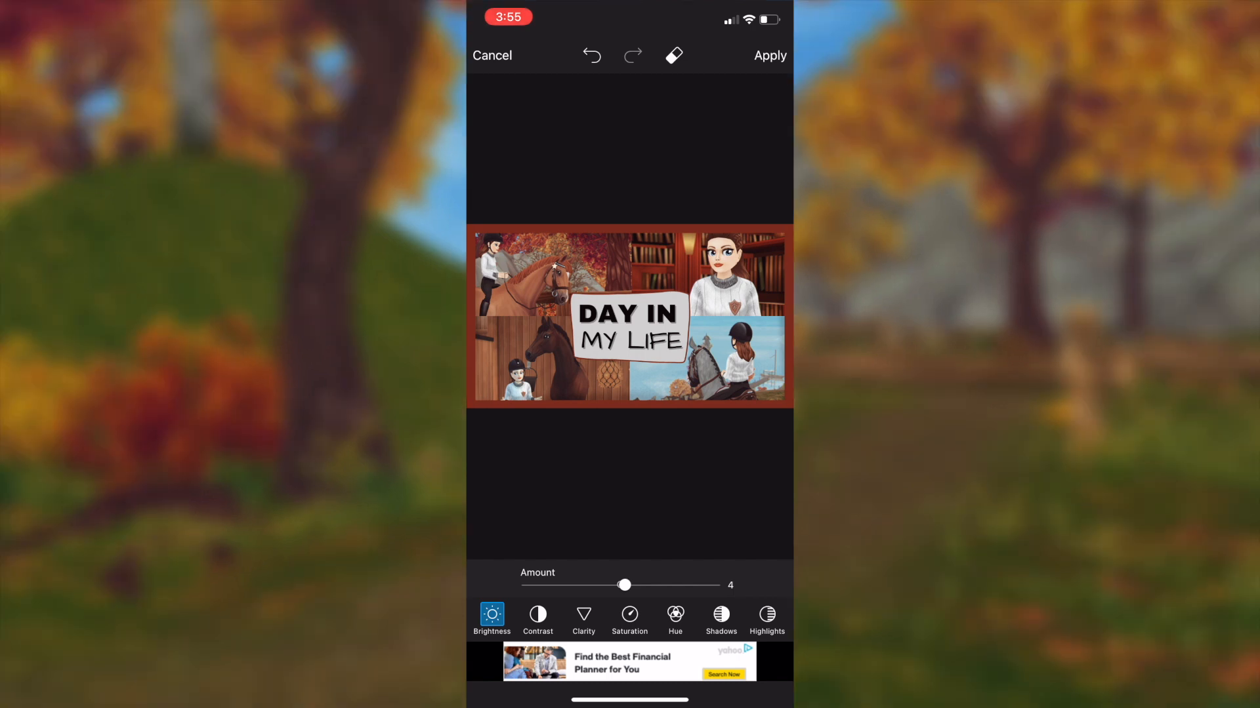
click(769, 55)
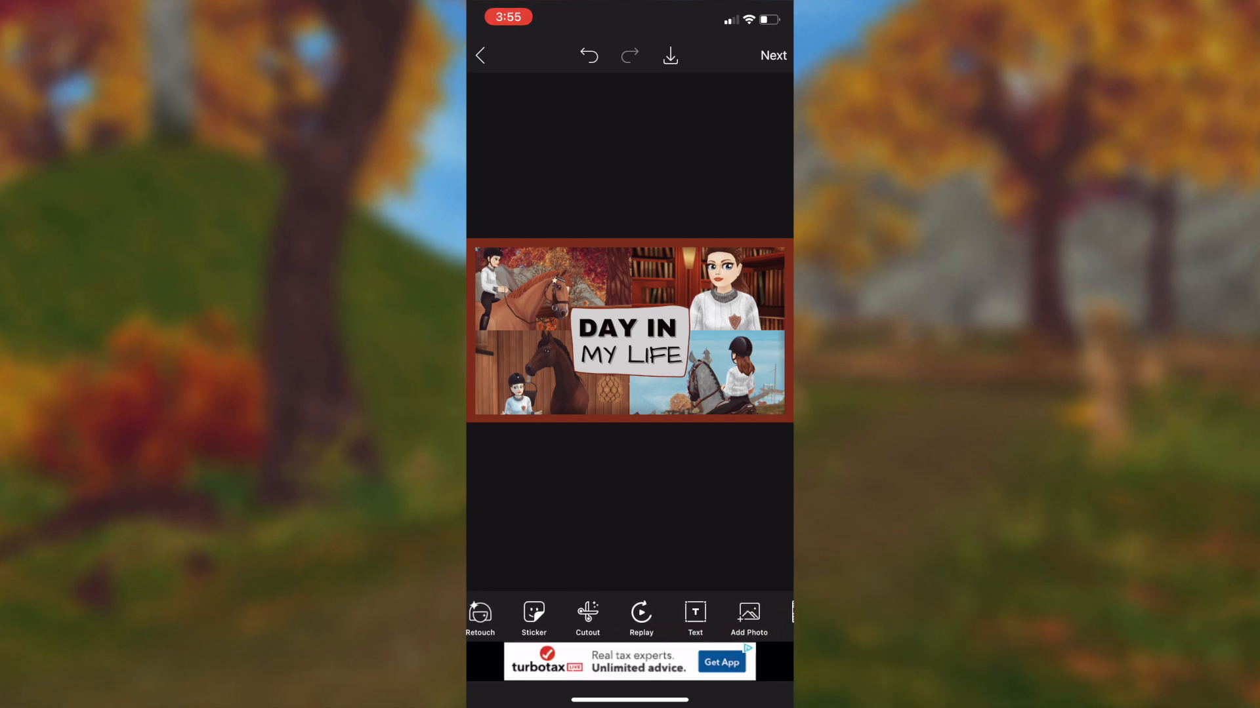
scroll(630, 617, right, 1)
scroll(630, 618, right, 5)
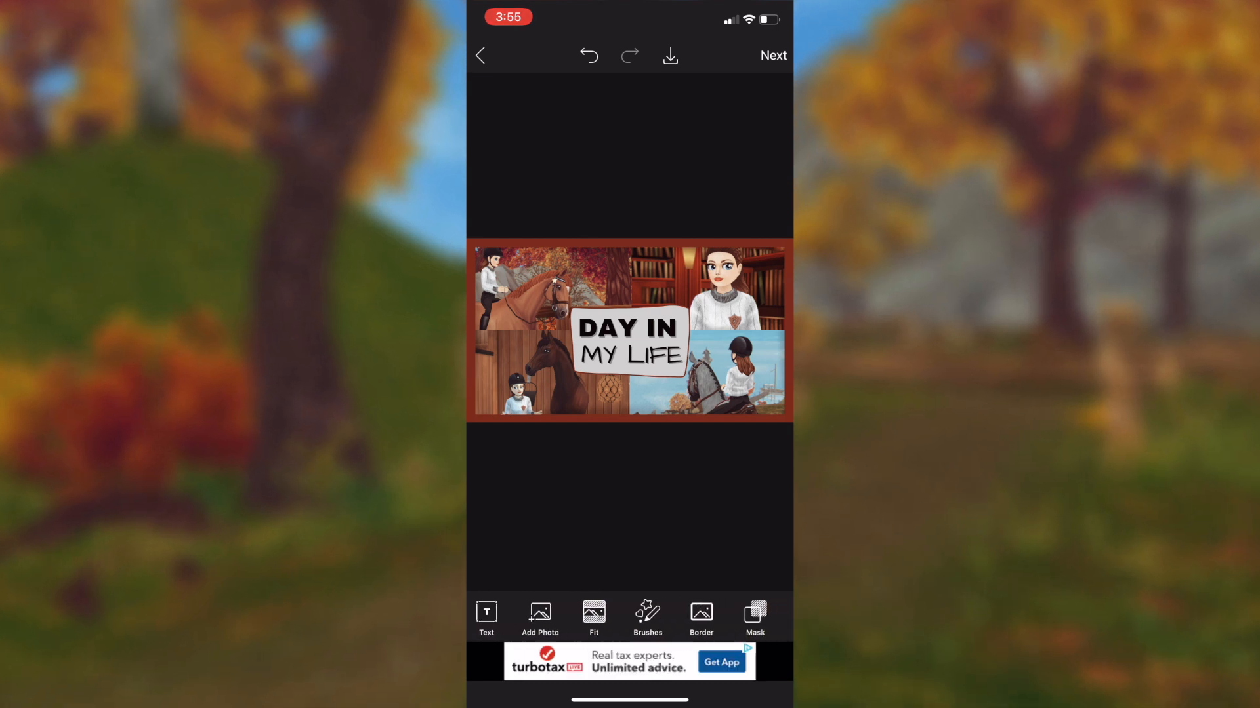
scroll(630, 618, right, 3)
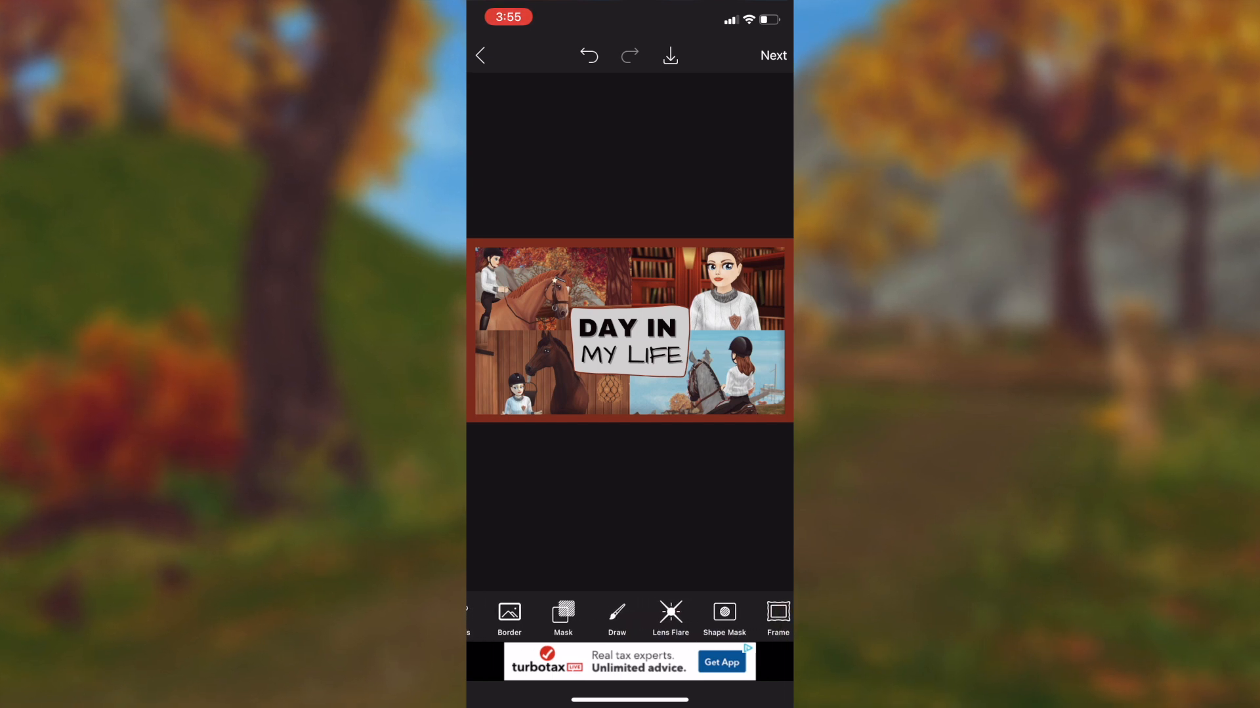
scroll(629, 618, left, 10)
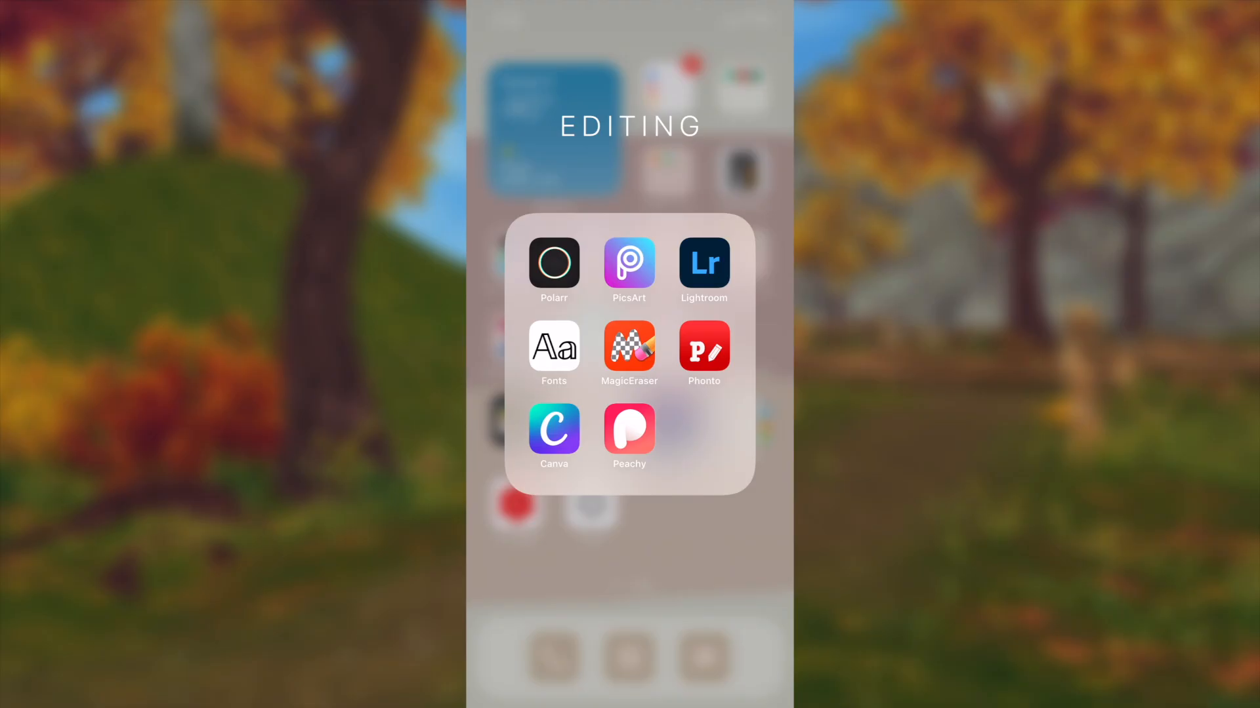
- Switch to Lightroom and open the presets for the thumbnail
click(702, 264)
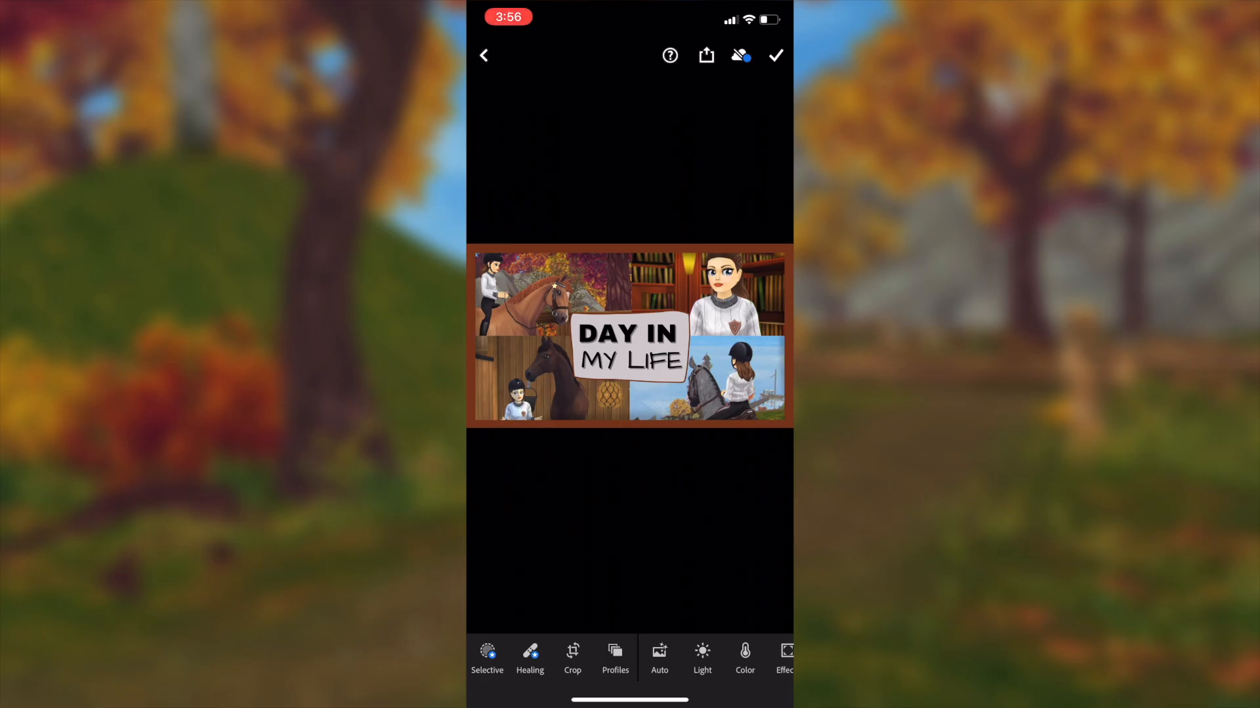
click(771, 658)
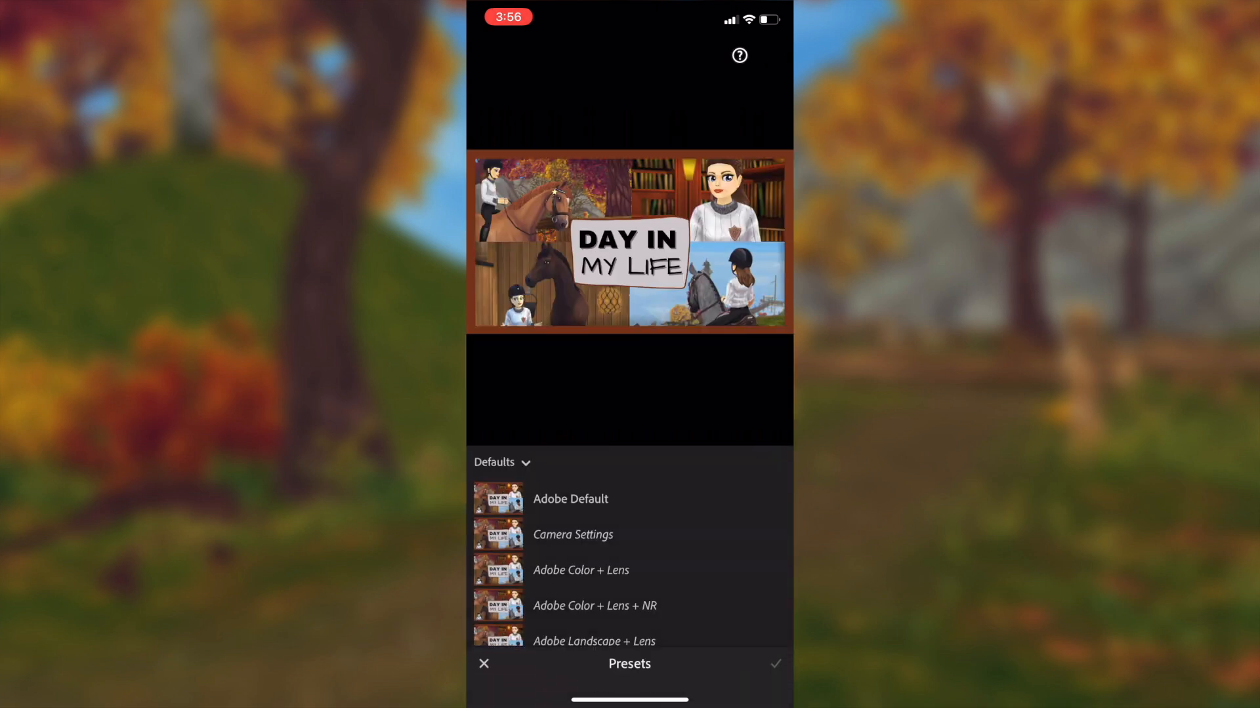
- Try the Adobe Default preset and the Color presets High Contrast and High Contrast & Detail on the thumbnail
click(571, 499)
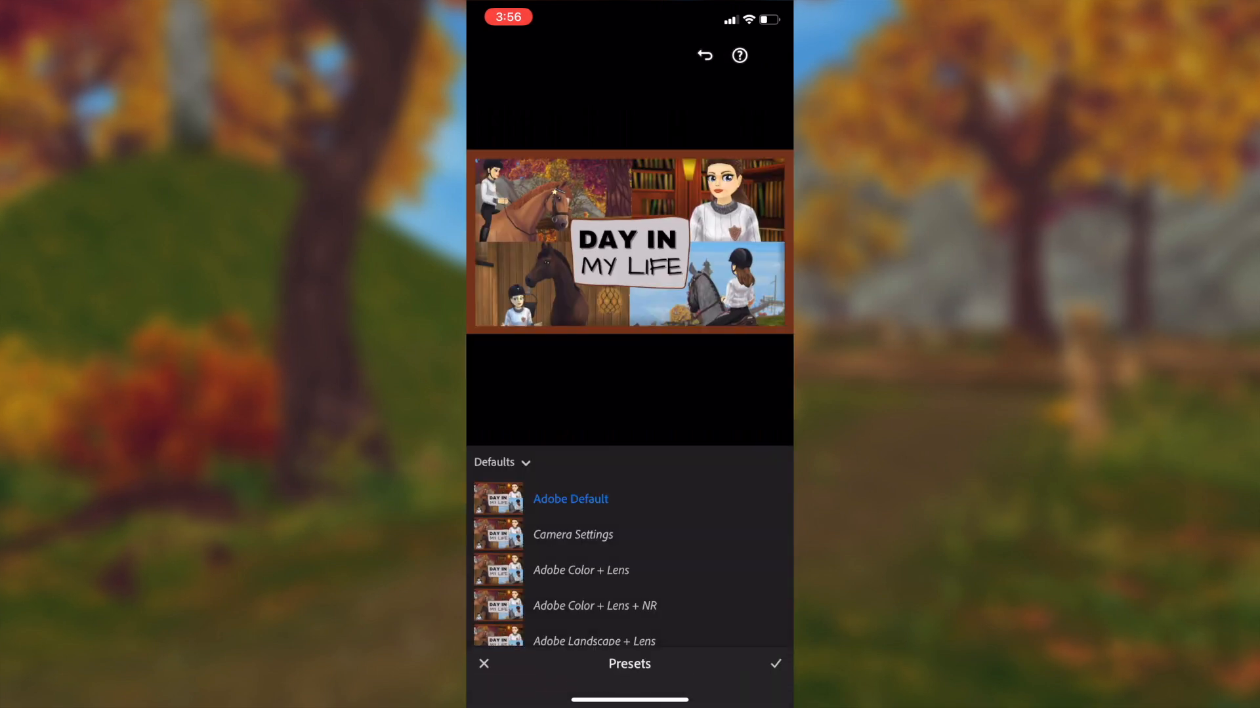
click(502, 463)
click(521, 341)
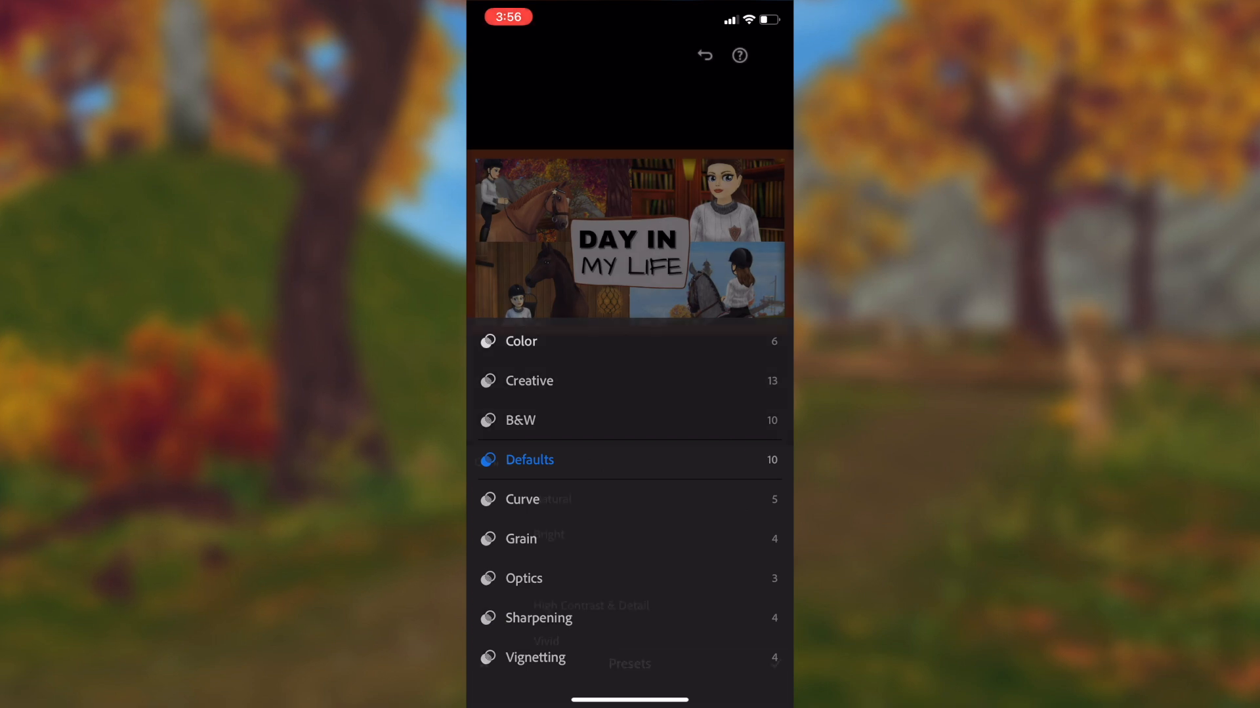
click(568, 571)
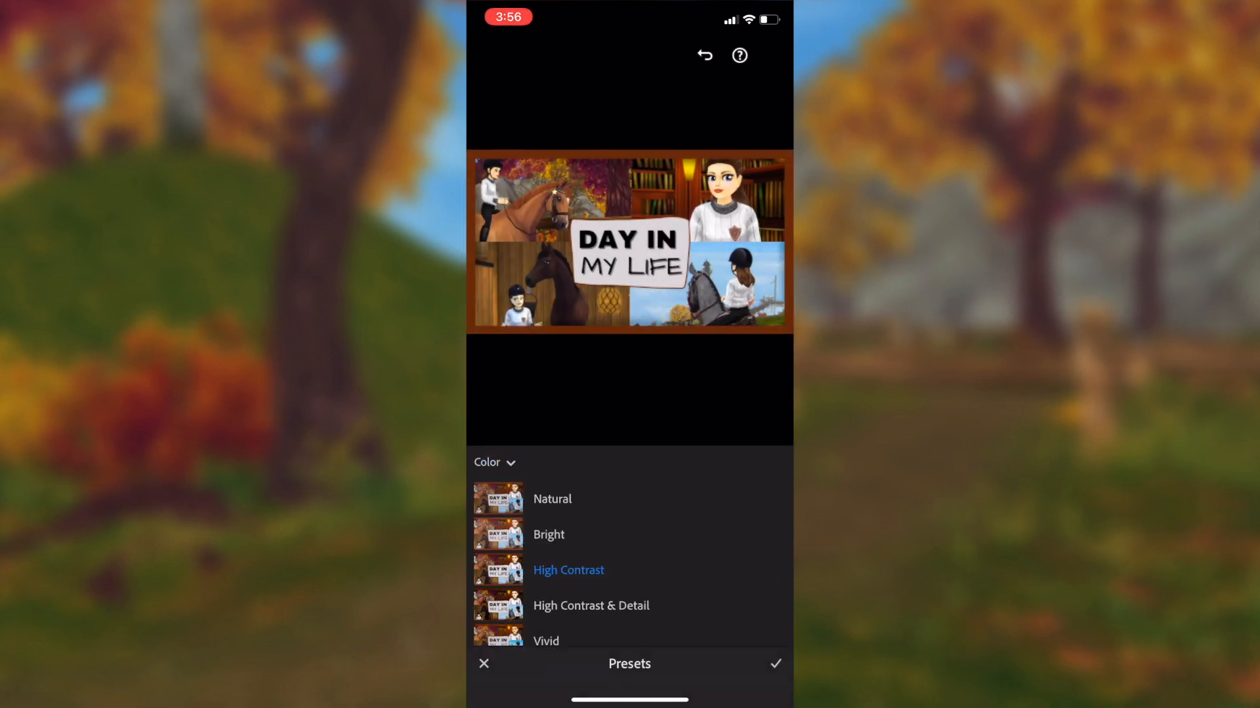
click(590, 606)
- Try the Creative presets Soft Mist, Vintage Instant and Warm Contrast on the thumbnail
click(495, 463)
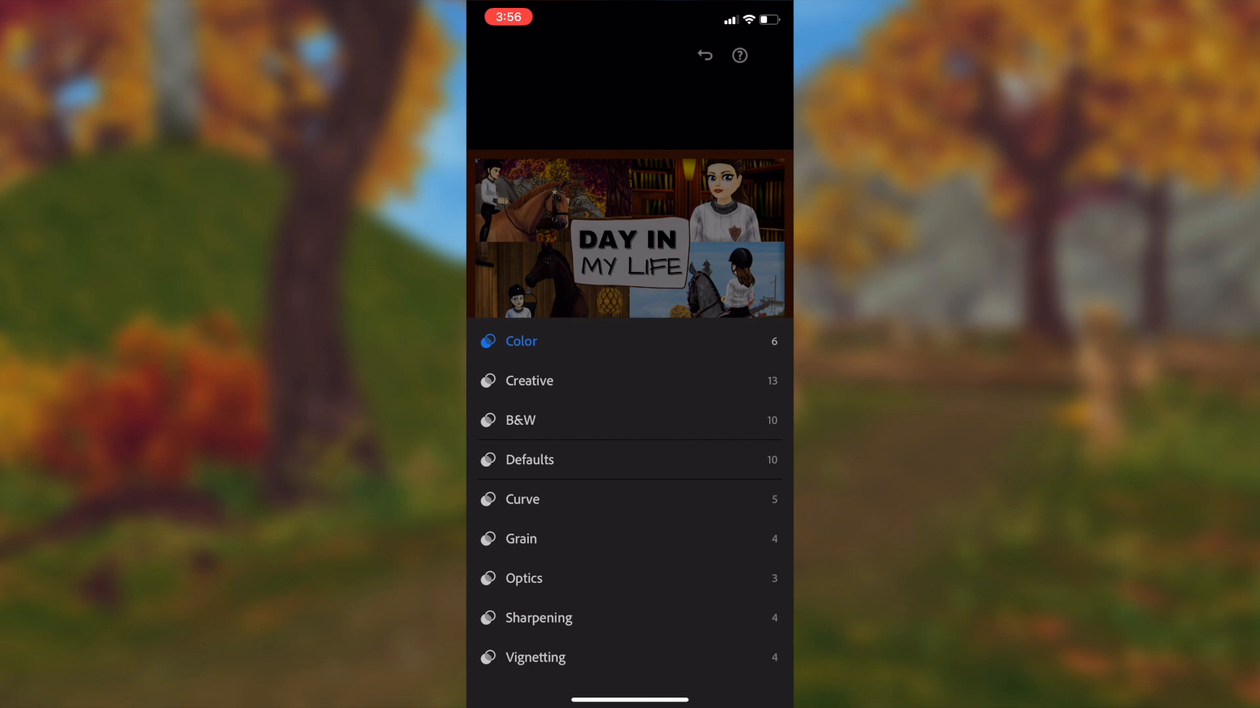
click(528, 380)
click(575, 571)
scroll(629, 564, down, 1)
click(556, 538)
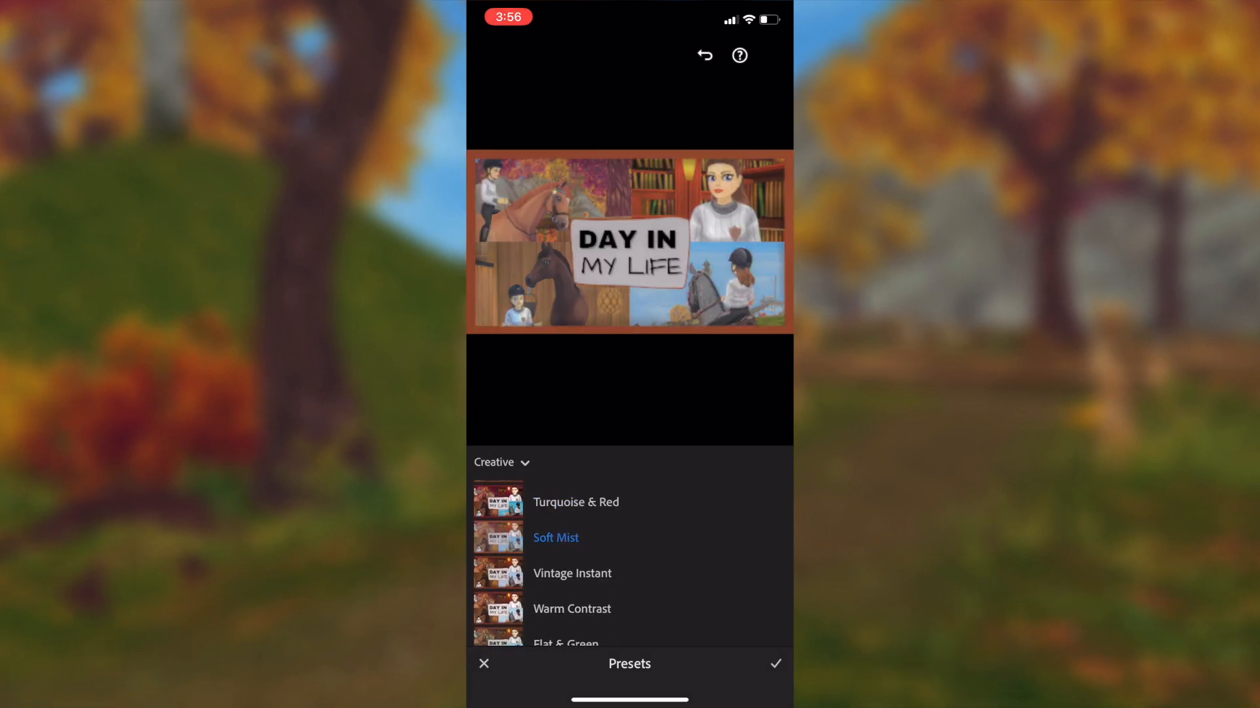
click(572, 574)
click(572, 609)
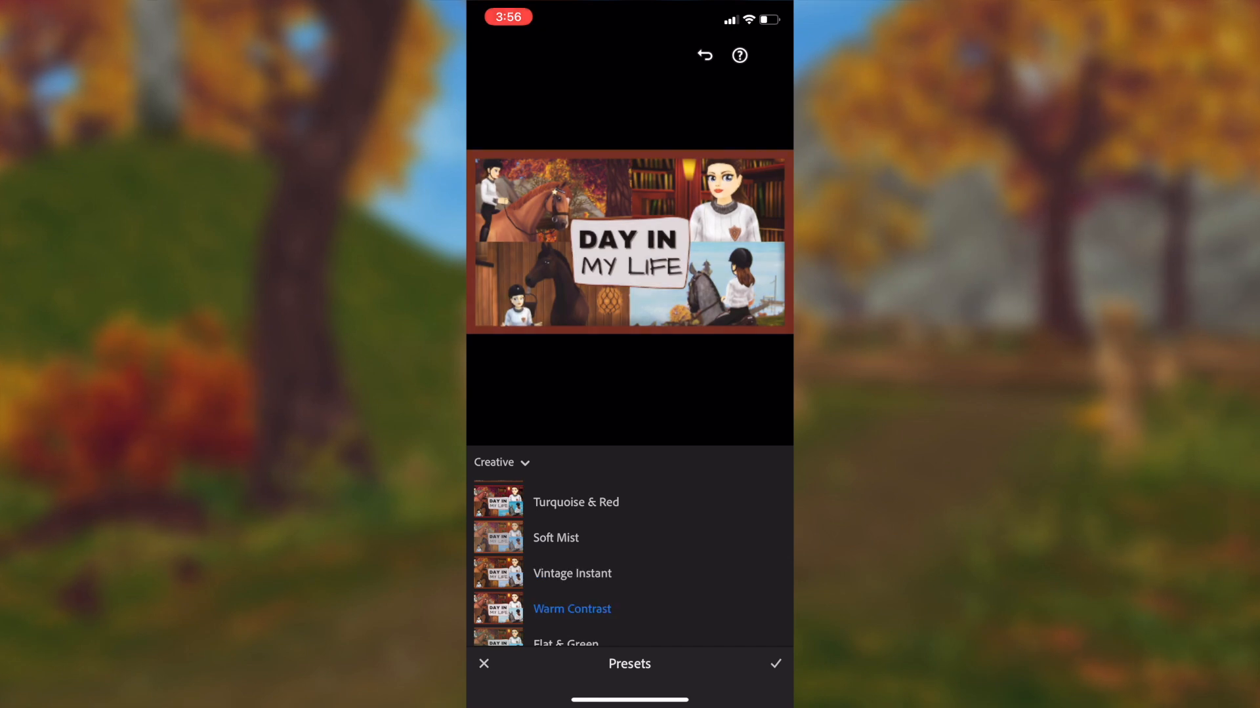
- Try the Creative presets Flat & Green, Red Lift Matte, Aged Photo and Warm Shadows on the thumbnail
scroll(630, 564, down, 2)
click(565, 546)
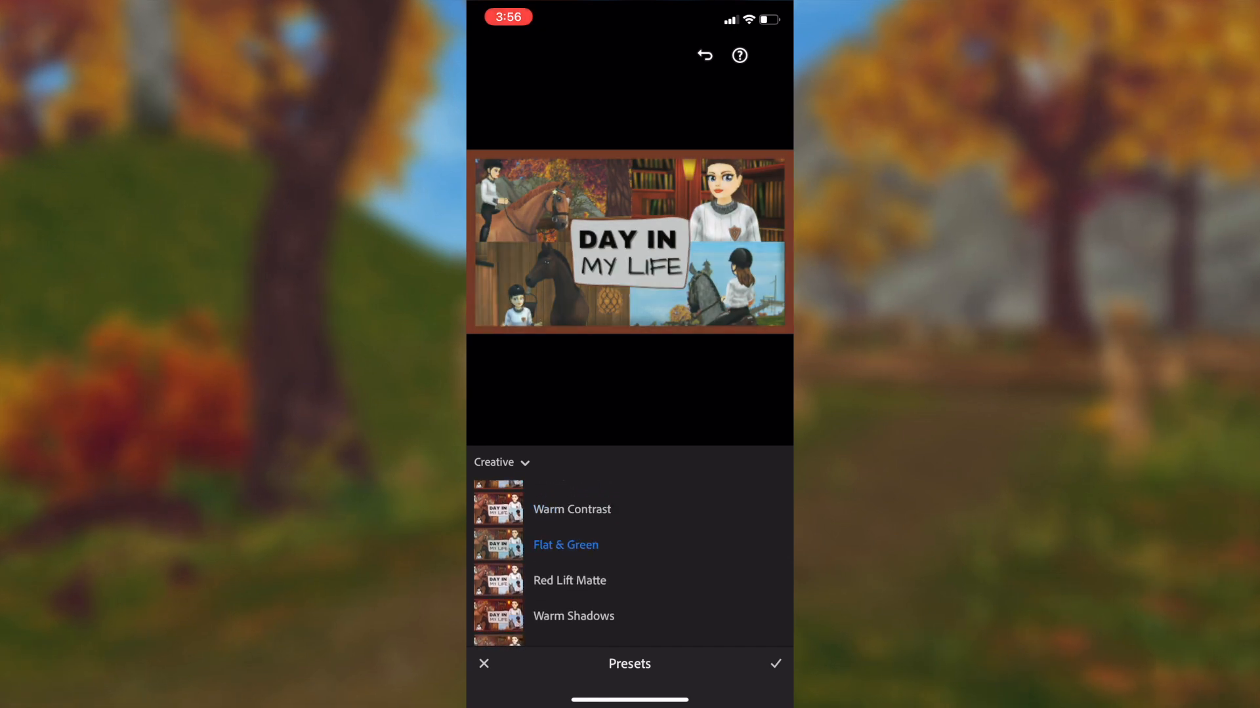
click(569, 580)
scroll(630, 564, down, 2)
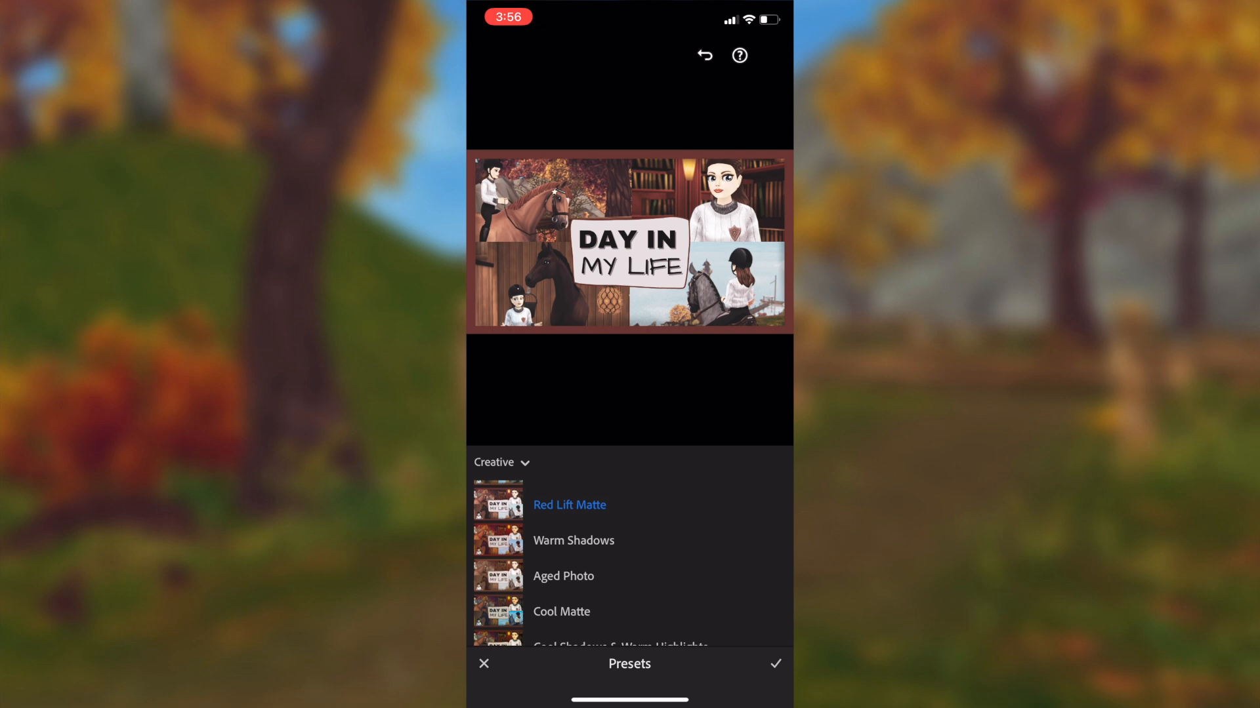
click(563, 576)
click(573, 541)
- Try the Creative presets Cool Matte, Cool Shadows & Warm Highlights and Warm & Moody, and discard the preset changes
scroll(630, 564, down, 1)
click(561, 557)
click(620, 594)
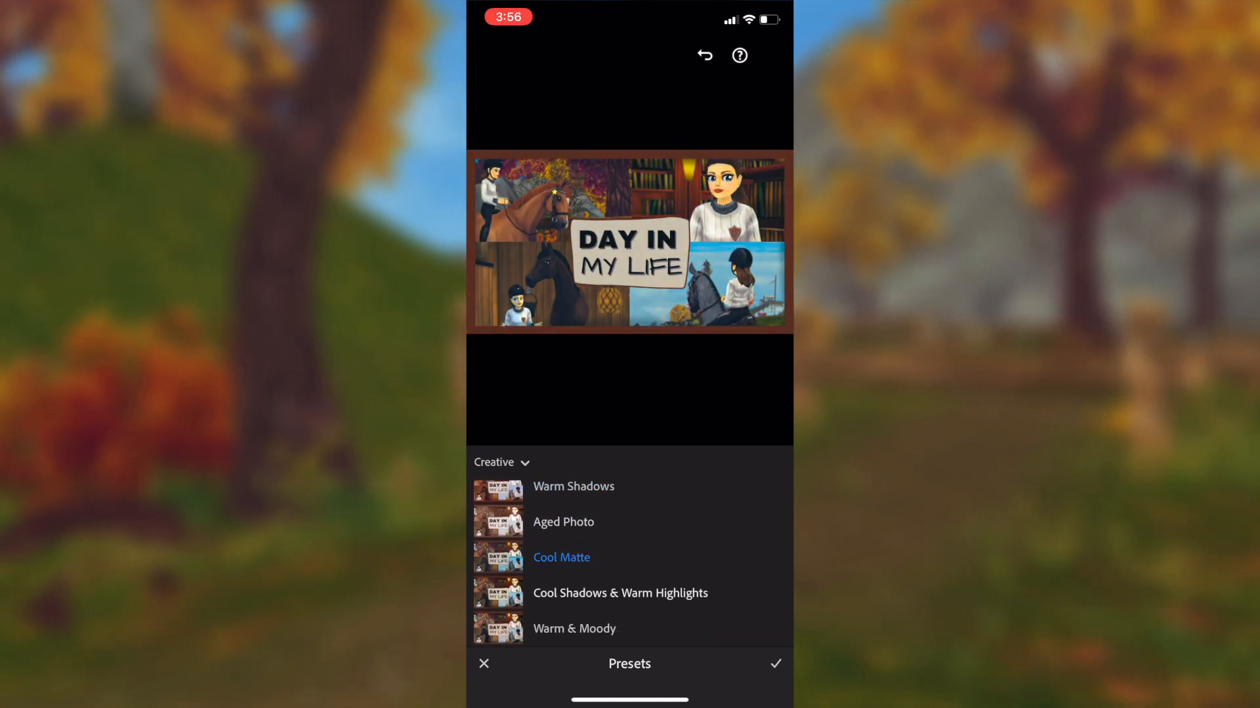
click(620, 593)
click(574, 629)
scroll(630, 565, down, 1)
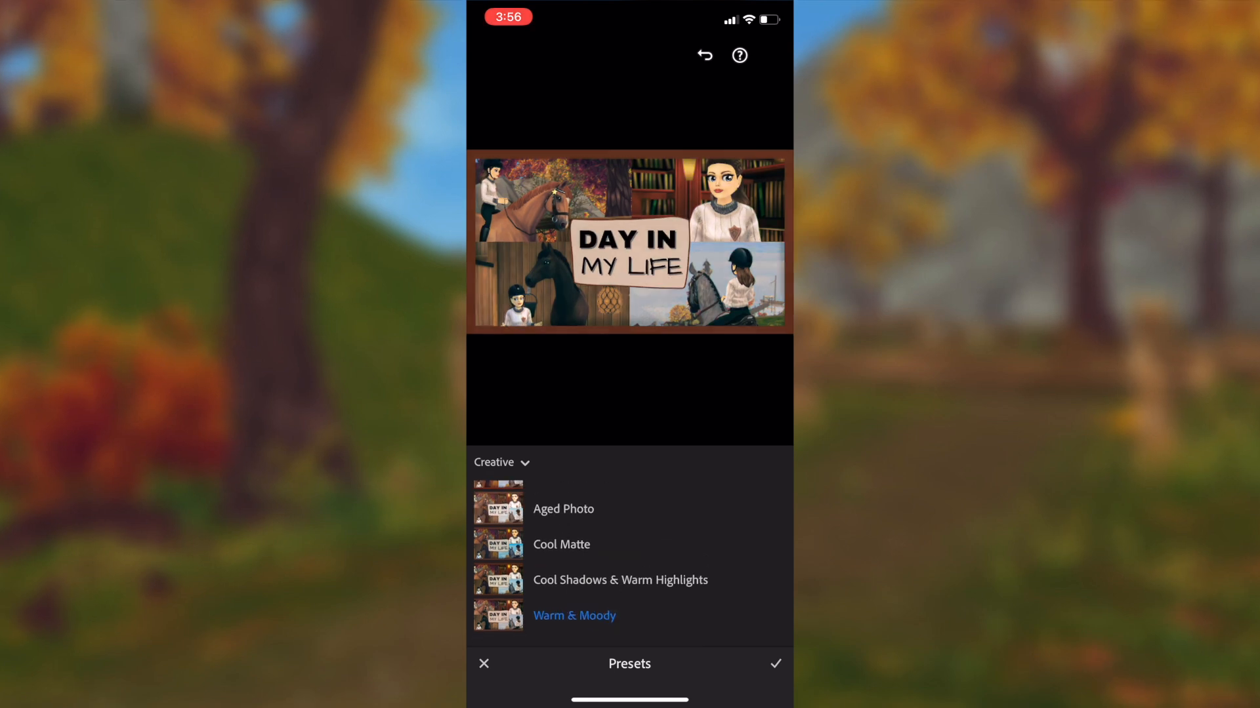
click(484, 664)
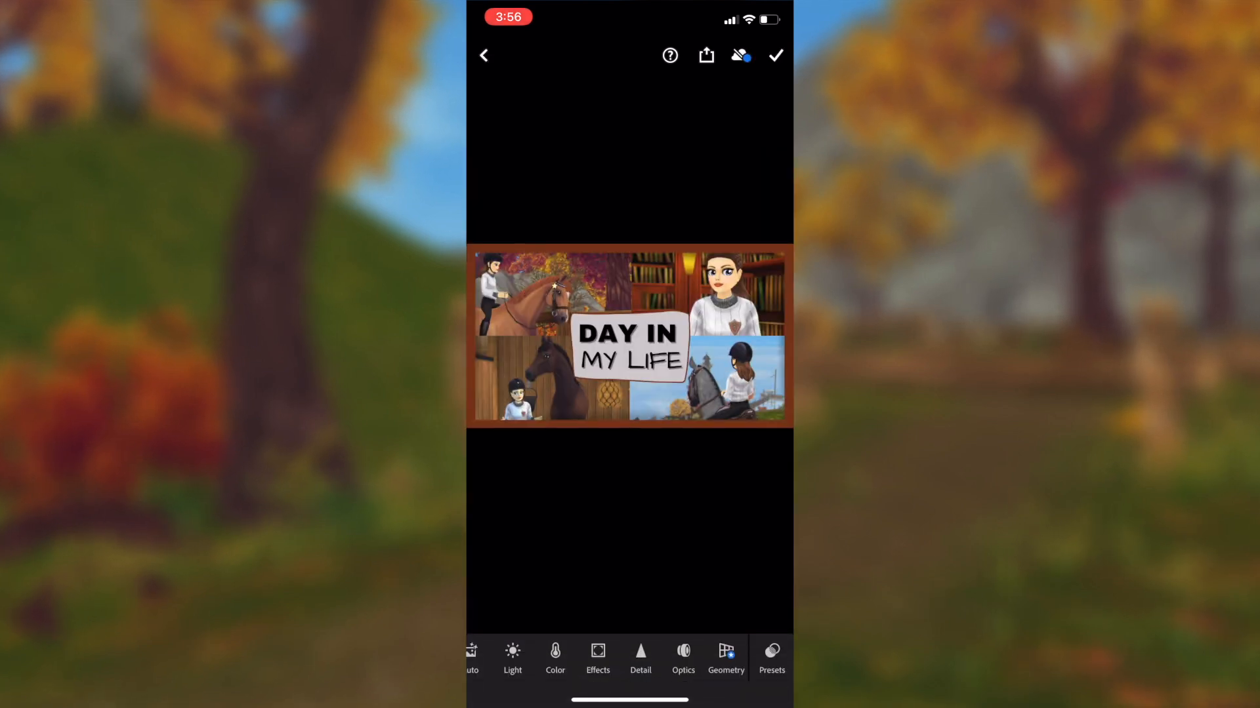